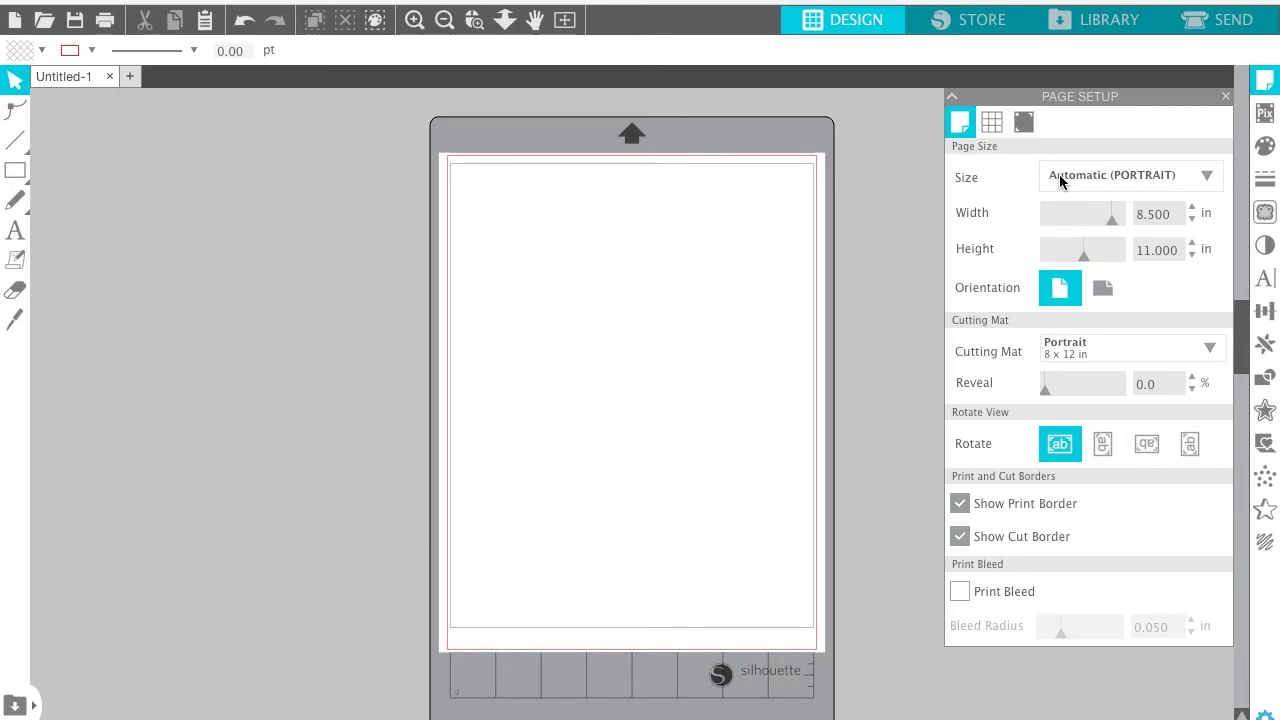
# - Set the cutting mat to CAMEO 12 x 12 in
pyautogui.click(1080, 349)
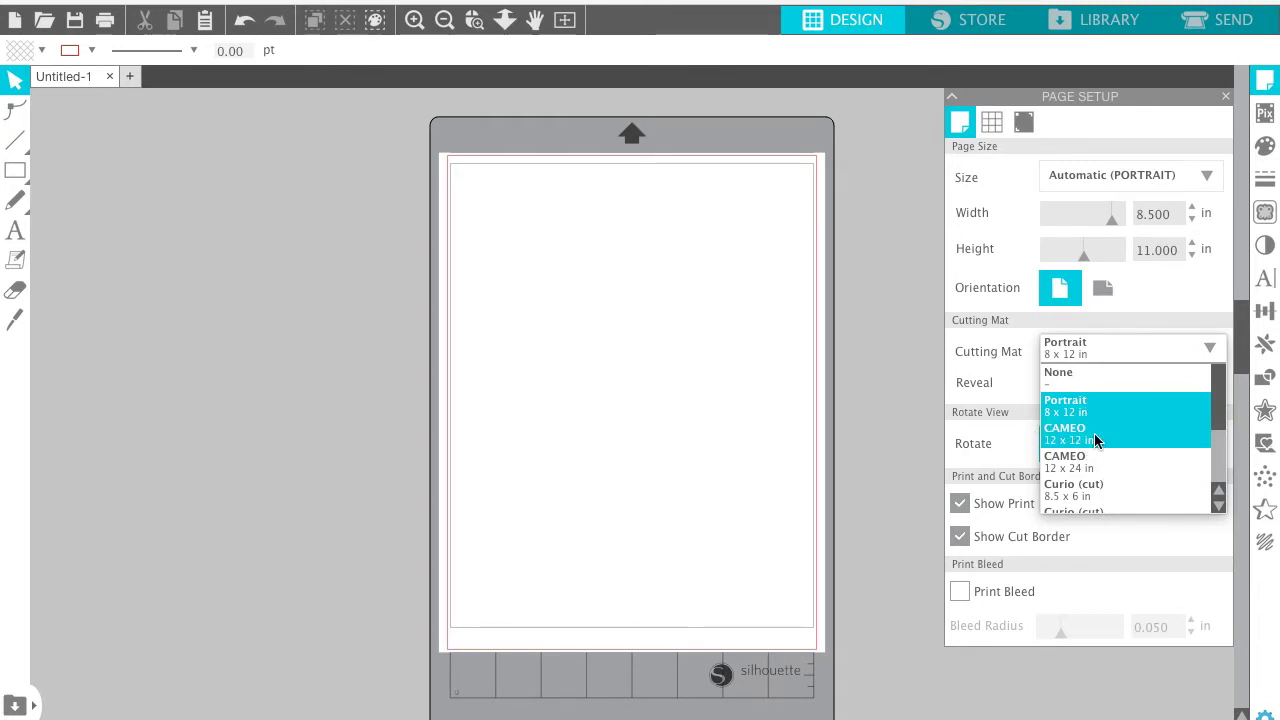
pyautogui.click(1099, 437)
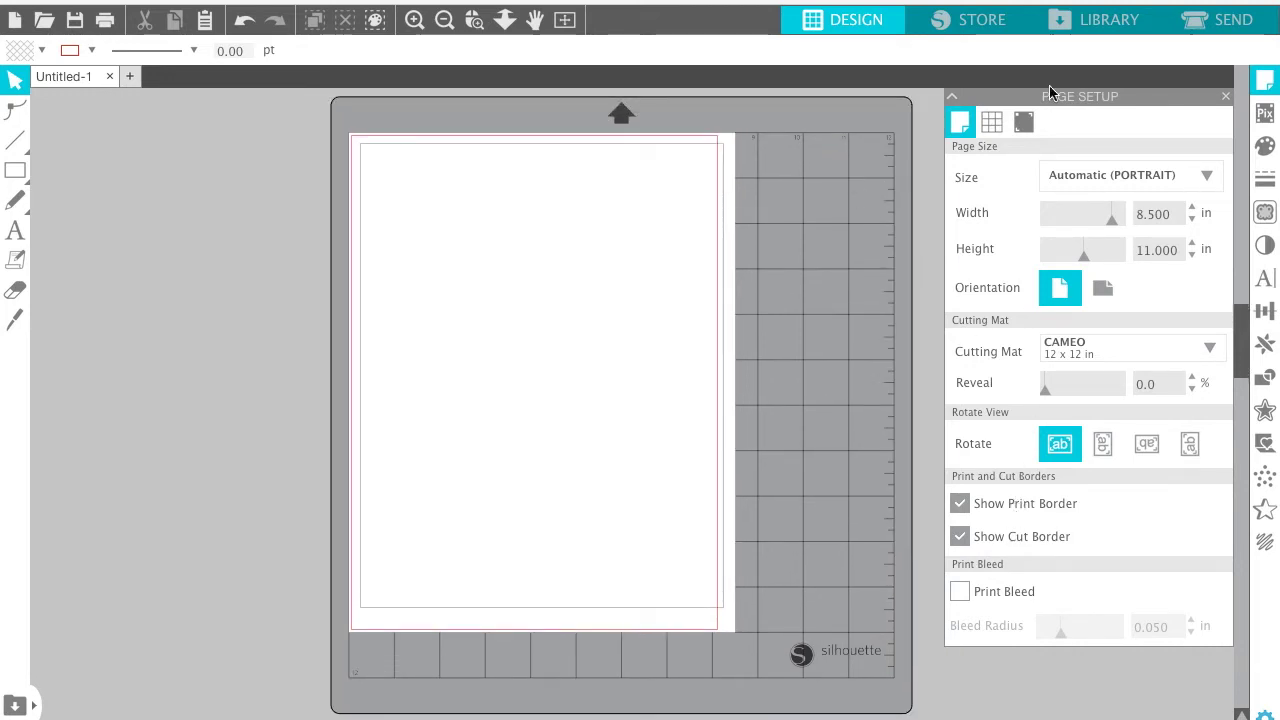
pyautogui.click(991, 124)
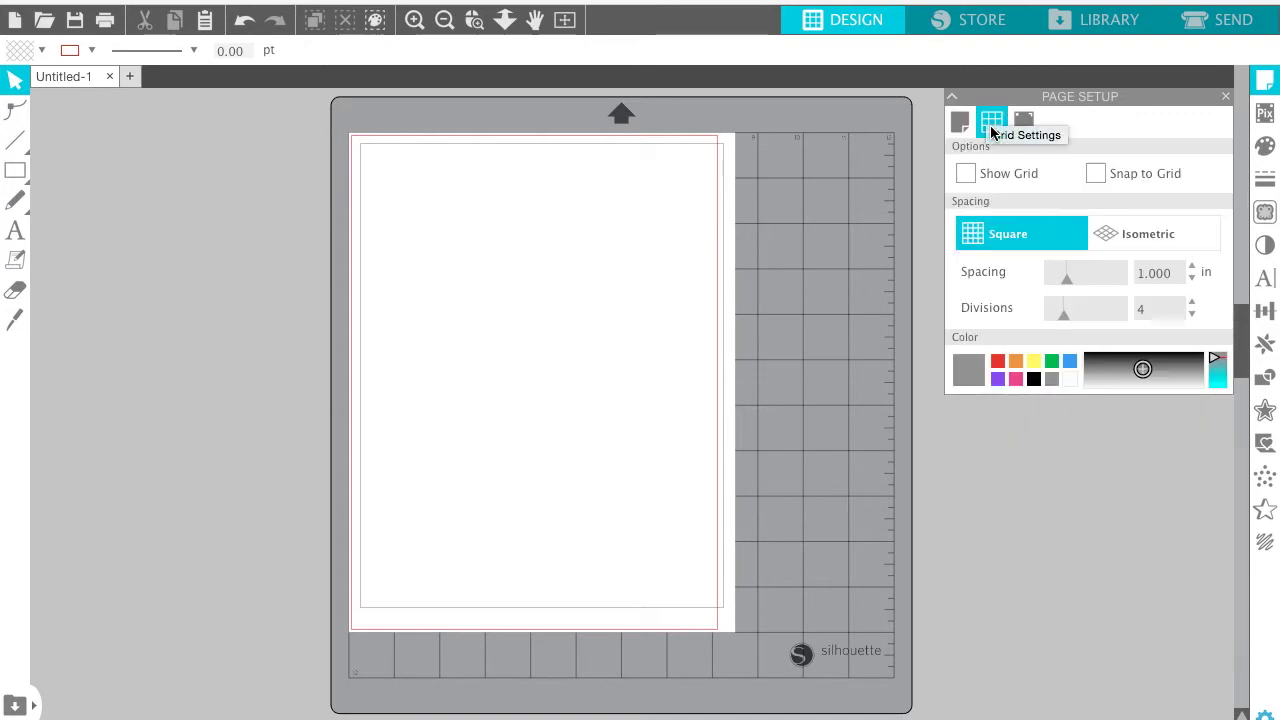
pyautogui.click(966, 175)
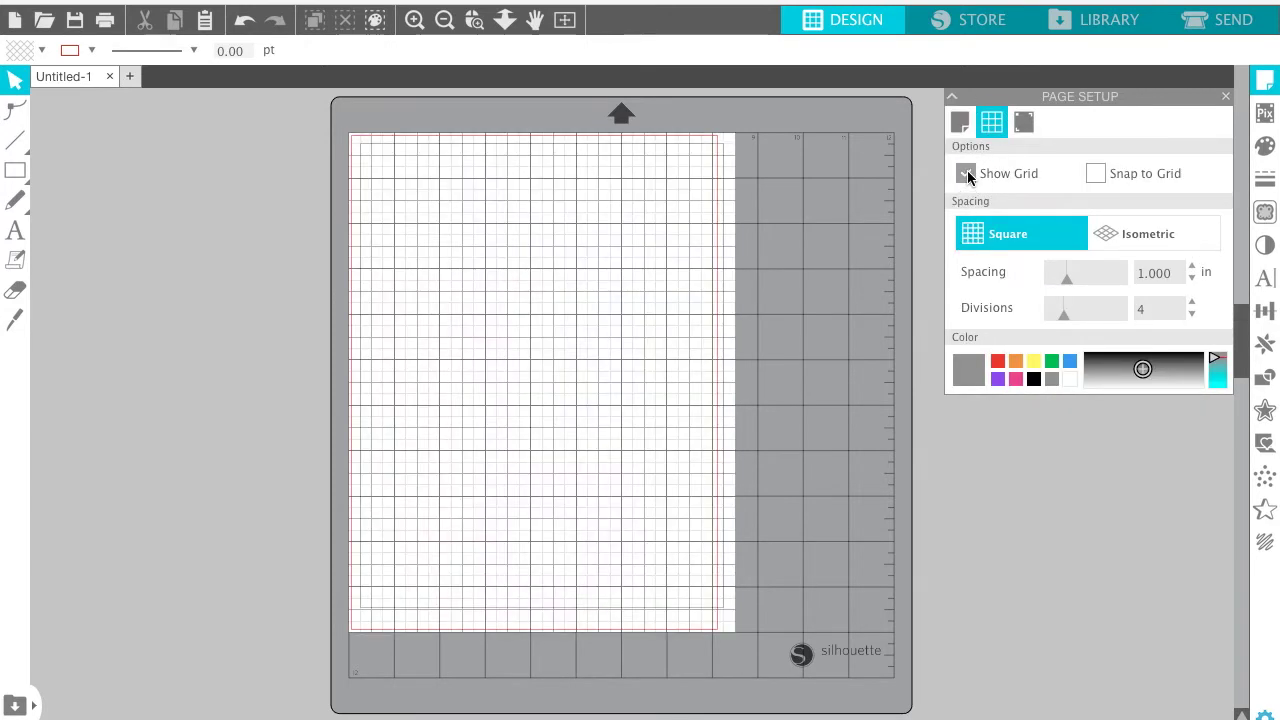
pyautogui.click(966, 175)
# - Add registration marks to the page using the Type 1 style for CAMEO, Portrait, Curio
pyautogui.click(1024, 123)
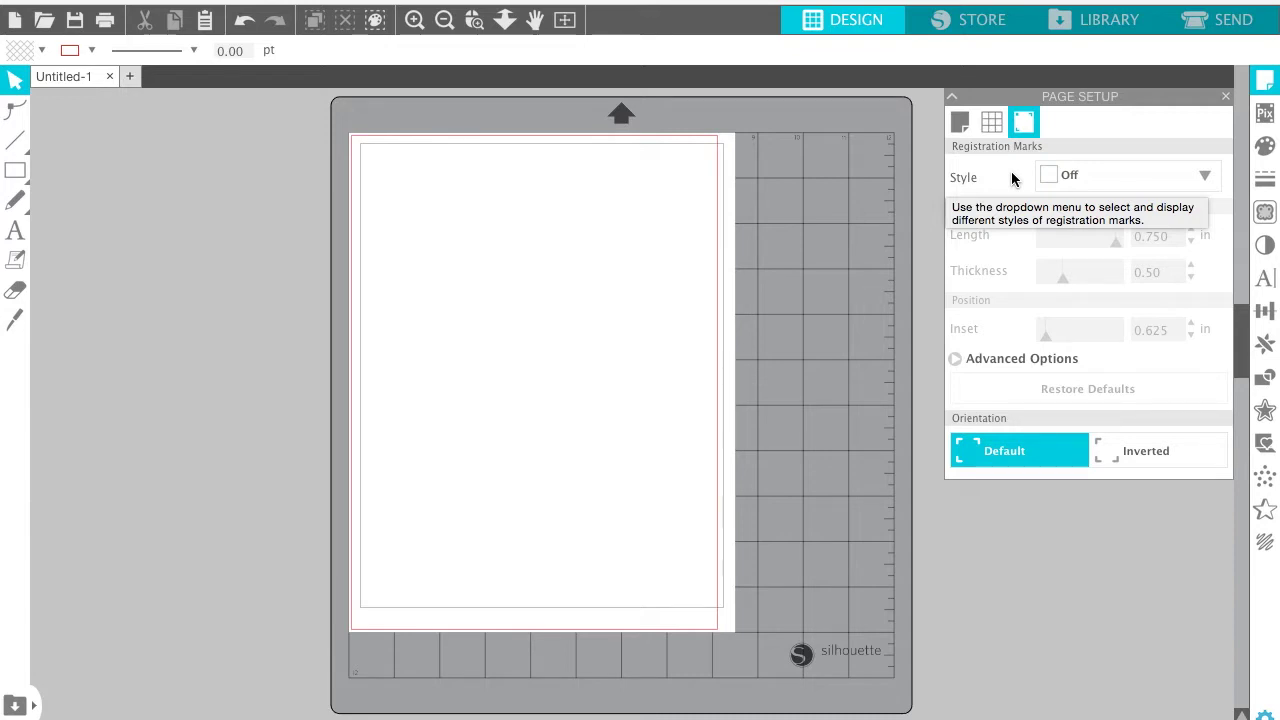
pyautogui.click(1072, 176)
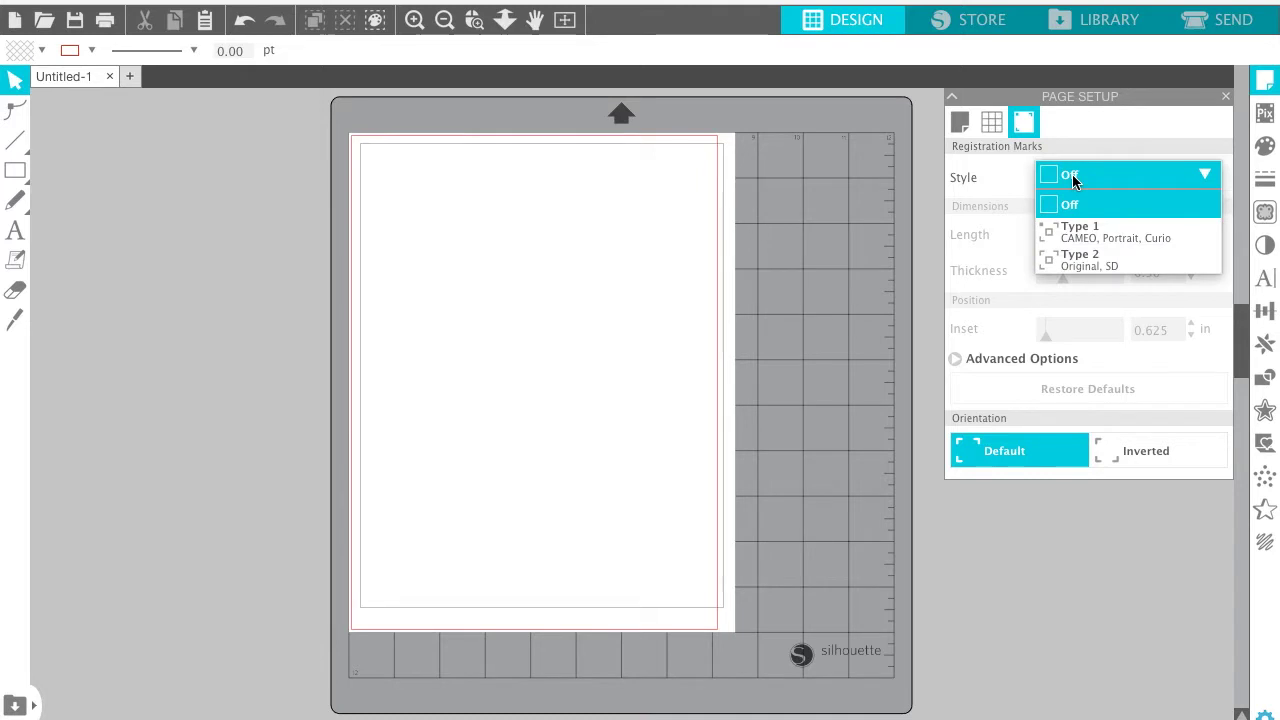
pyautogui.click(1131, 241)
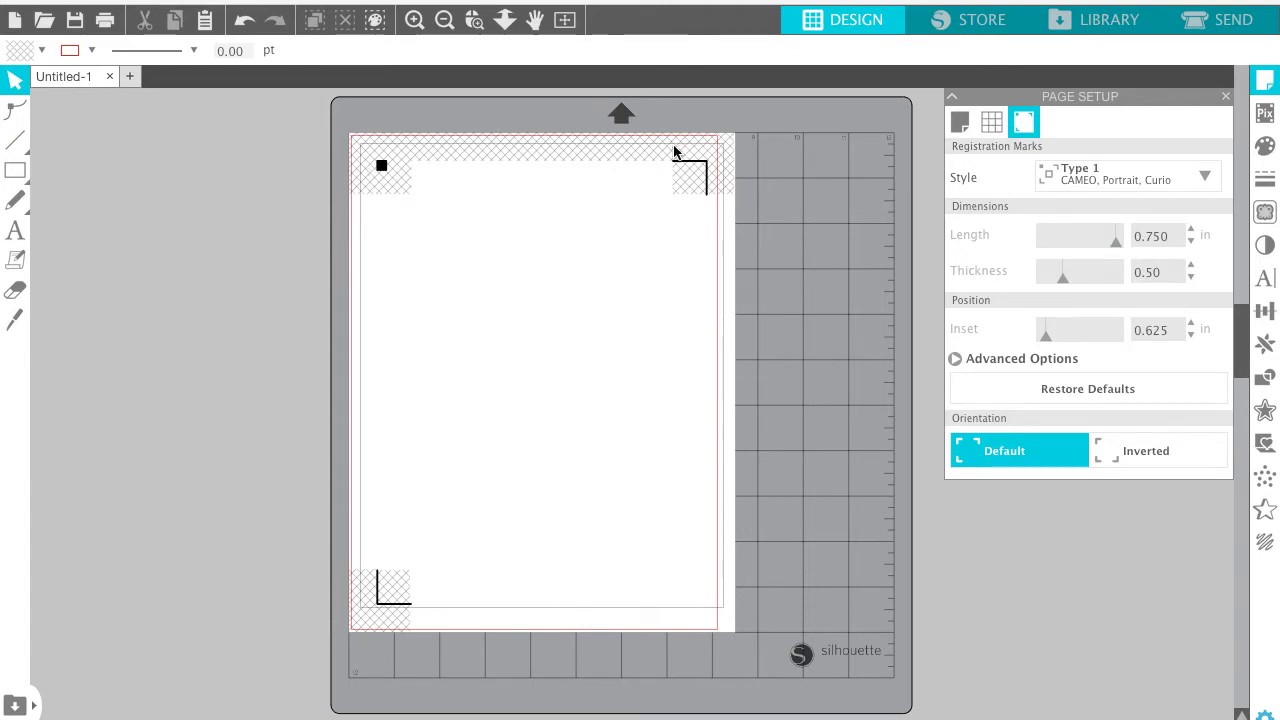
# - Expand the registration marks' advanced options, set their thickness to 1.00, and close the page settings
pyautogui.click(988, 364)
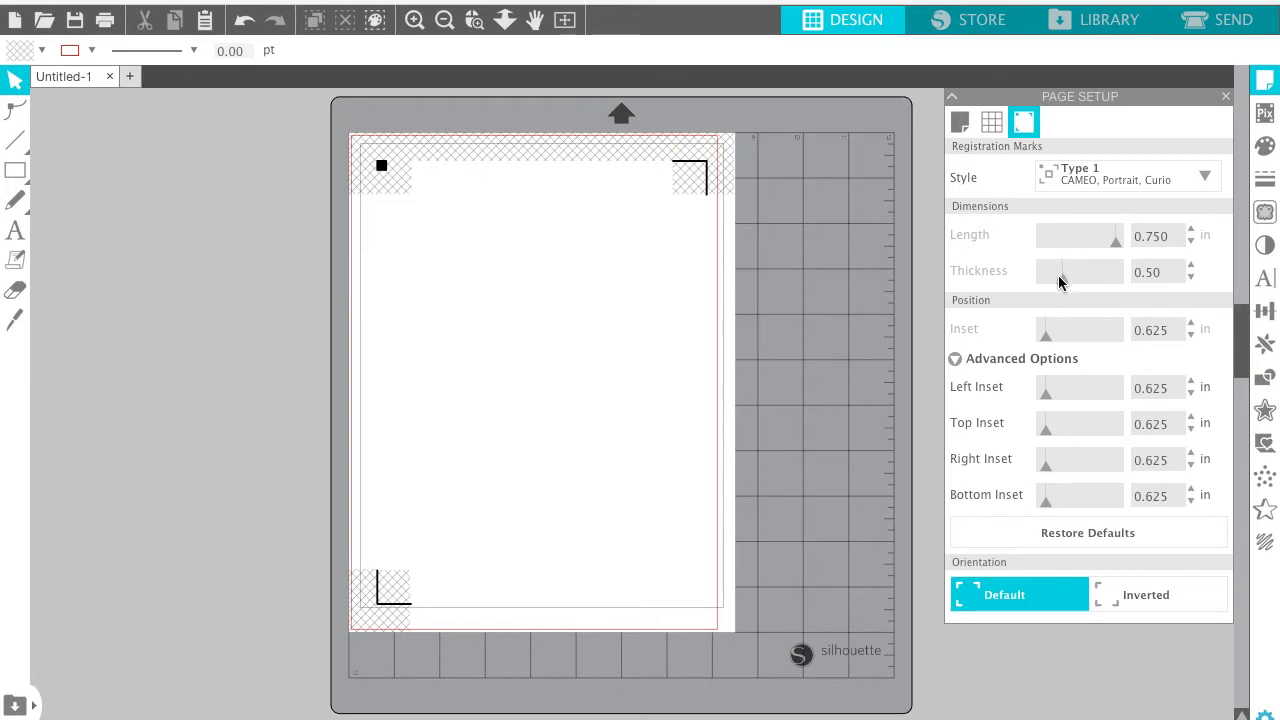
pyautogui.moveTo(1063, 282); pyautogui.dragTo(1133, 283)
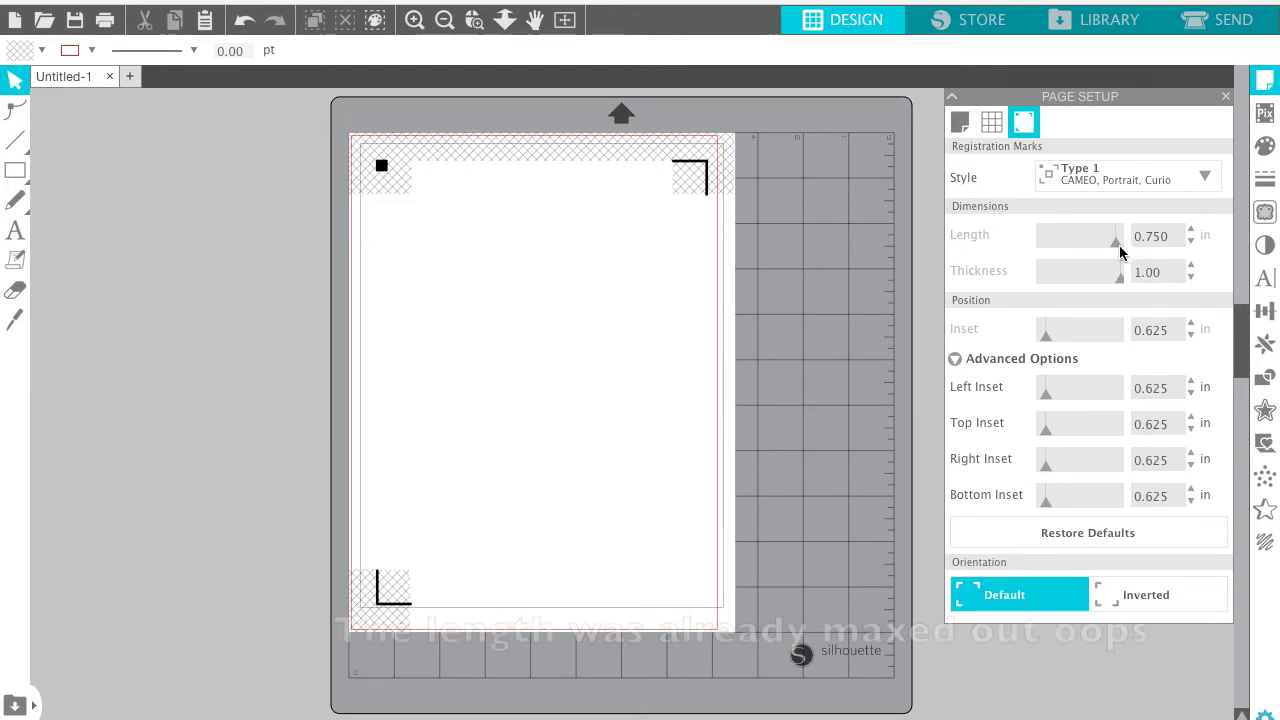
pyautogui.click(1157, 243)
pyautogui.click(1120, 240)
pyautogui.click(1120, 243)
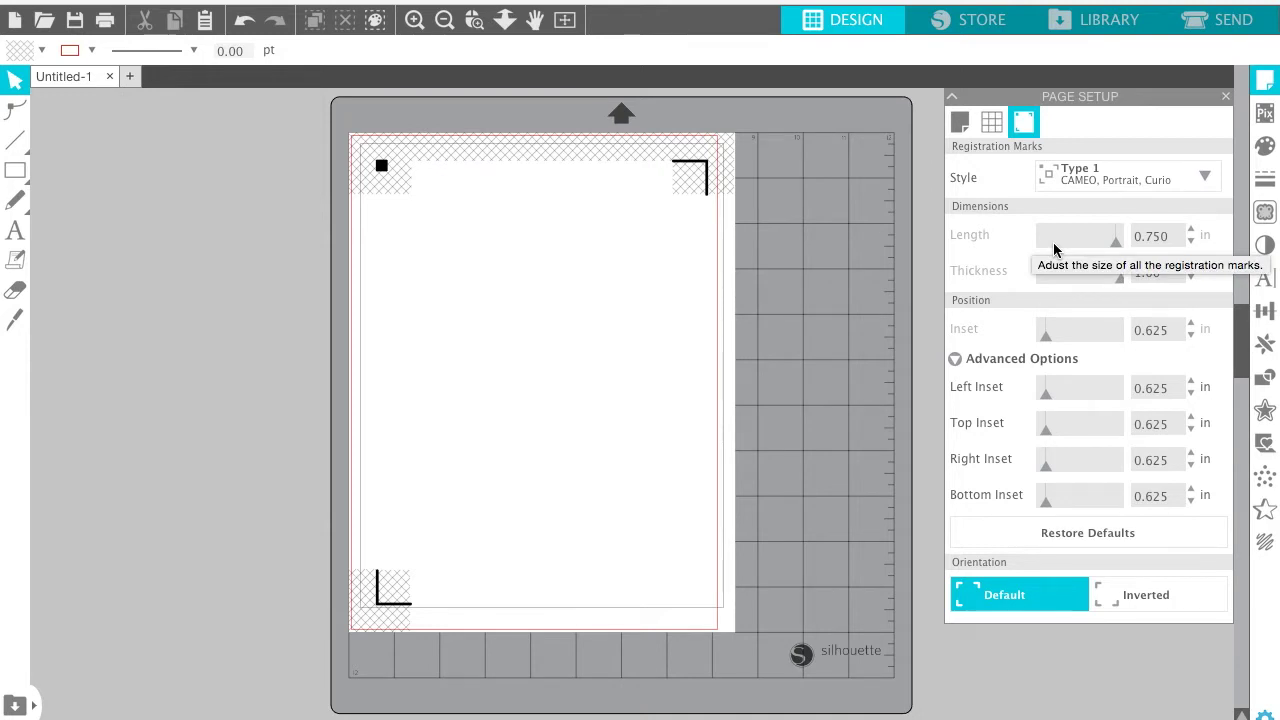
pyautogui.click(1226, 97)
pyautogui.click(414, 20)
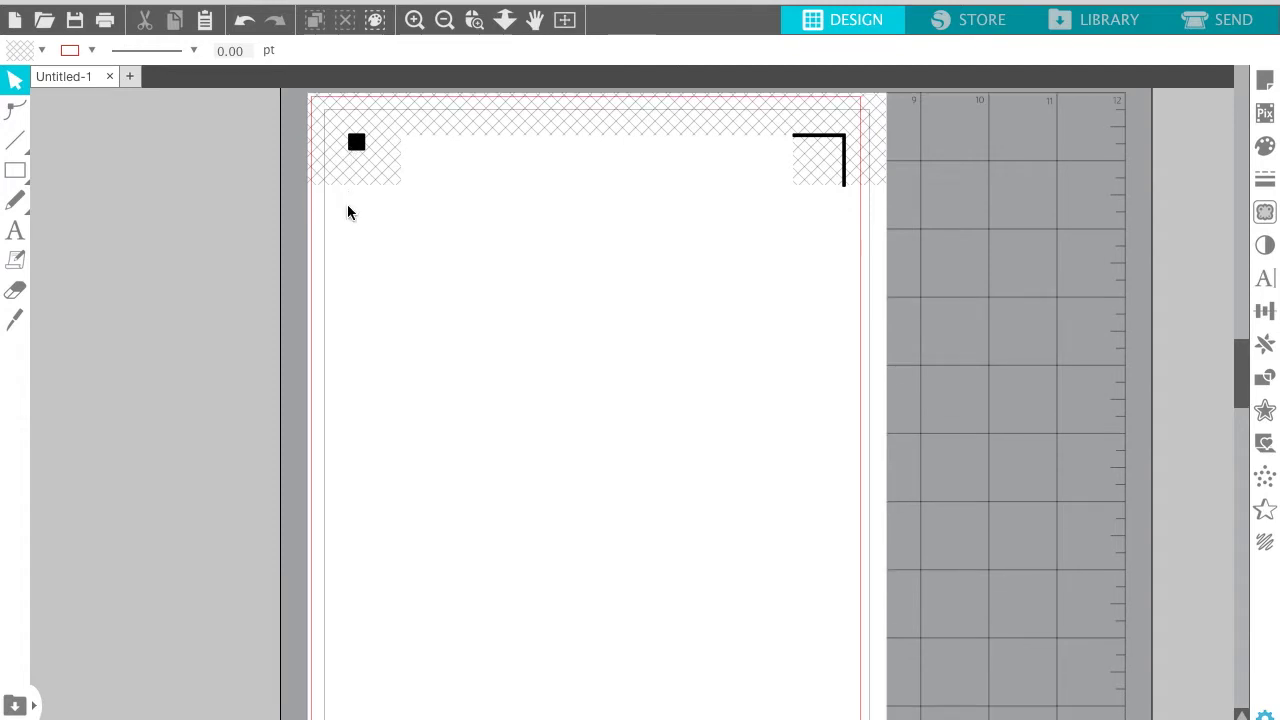
pyautogui.scroll(-5, 347, 204)
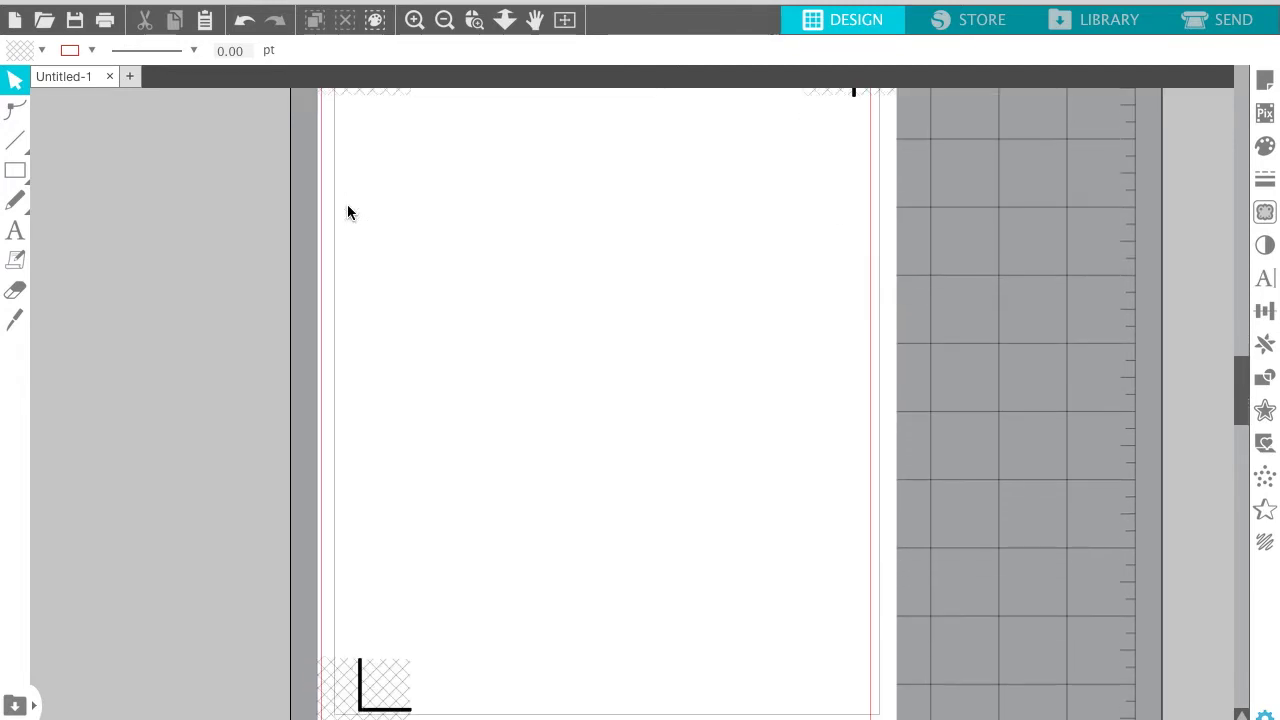
pyautogui.scroll(6, 363, 513)
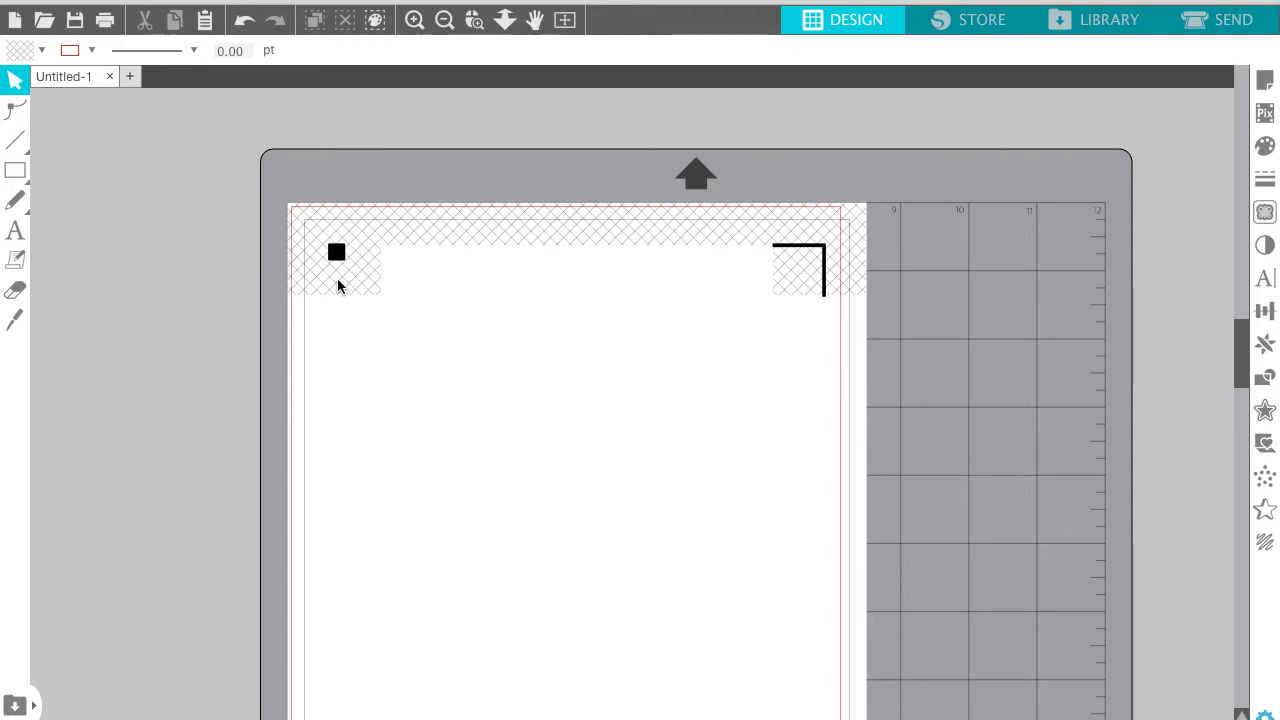
pyautogui.scroll(-1, 336, 277)
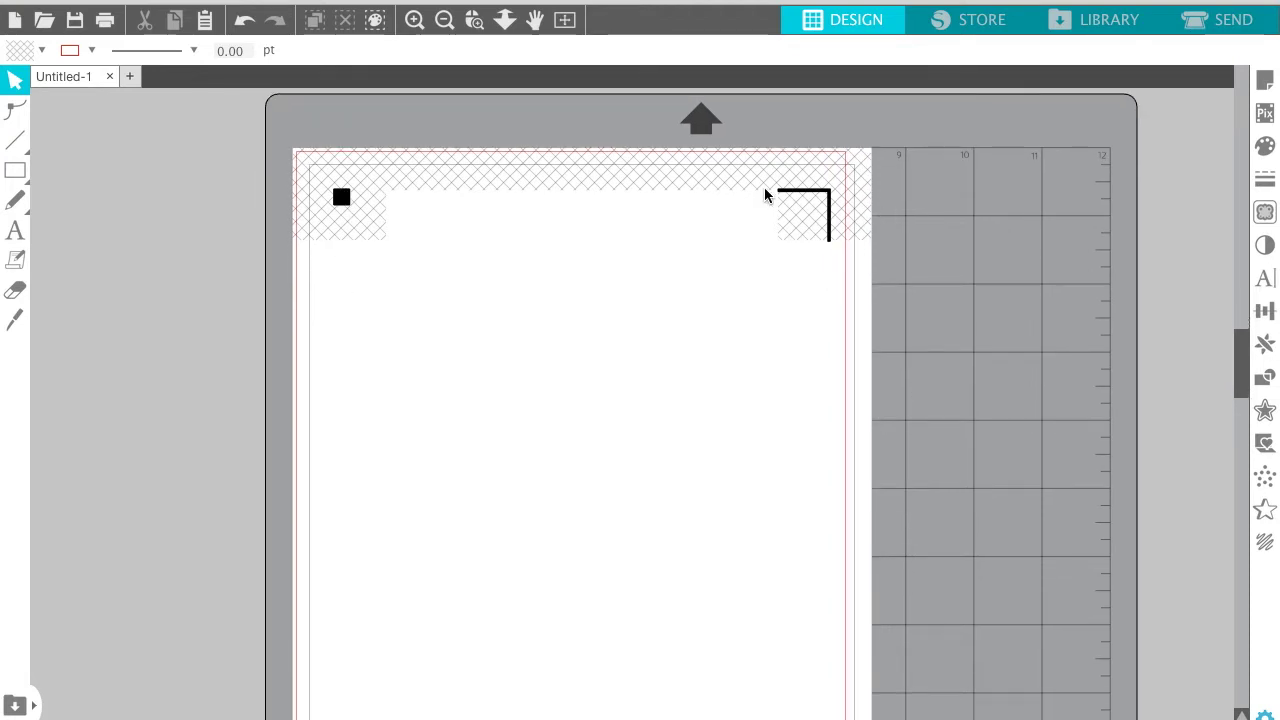
pyautogui.scroll(-1, 491, 255)
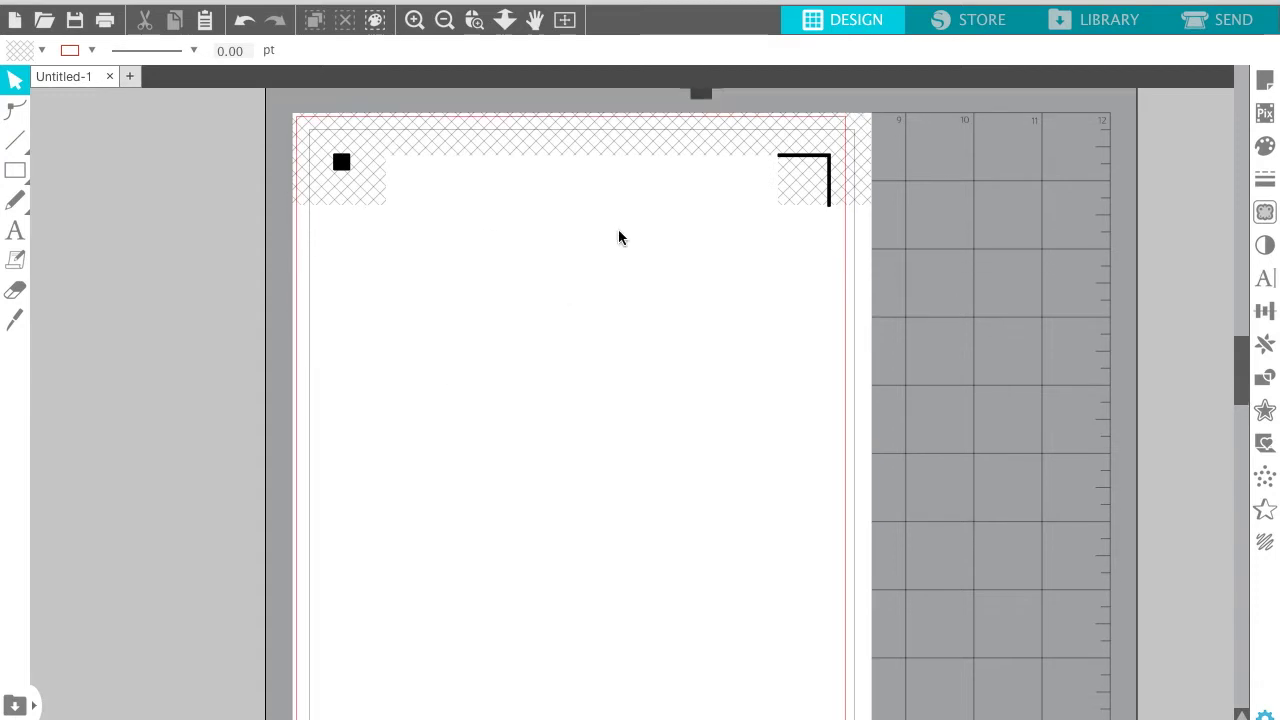
# - Place AngryFlatSticker2.png from the Stickers folder in Finder onto the page, then minimize the folder and return to the full-size design window
pyautogui.click(48, 5)
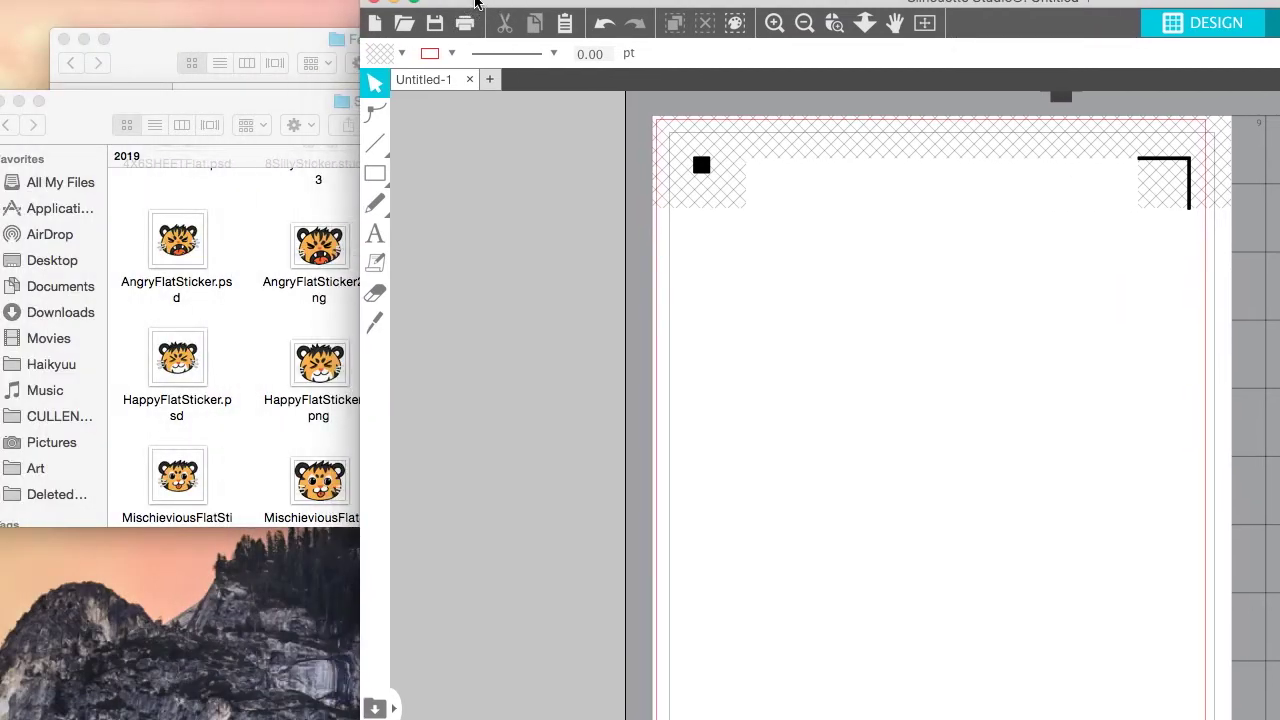
pyautogui.click(237, 351)
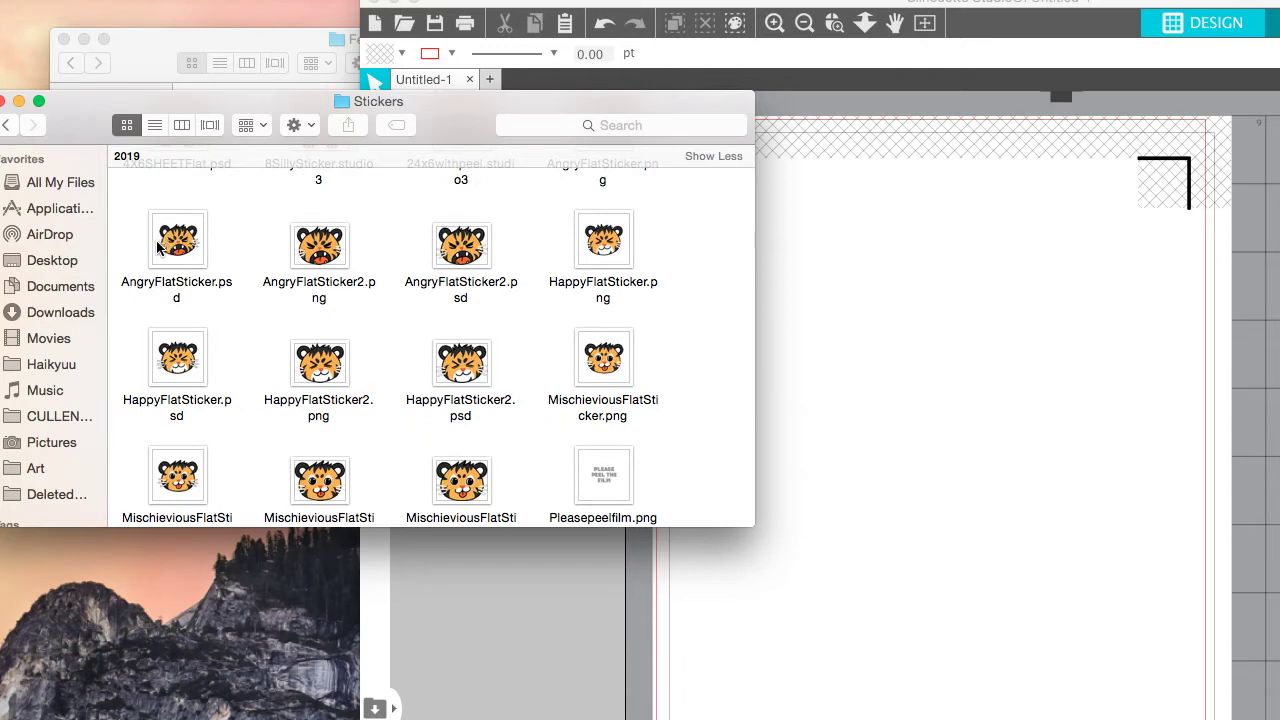
pyautogui.moveTo(308, 248); pyautogui.dragTo(940, 298)
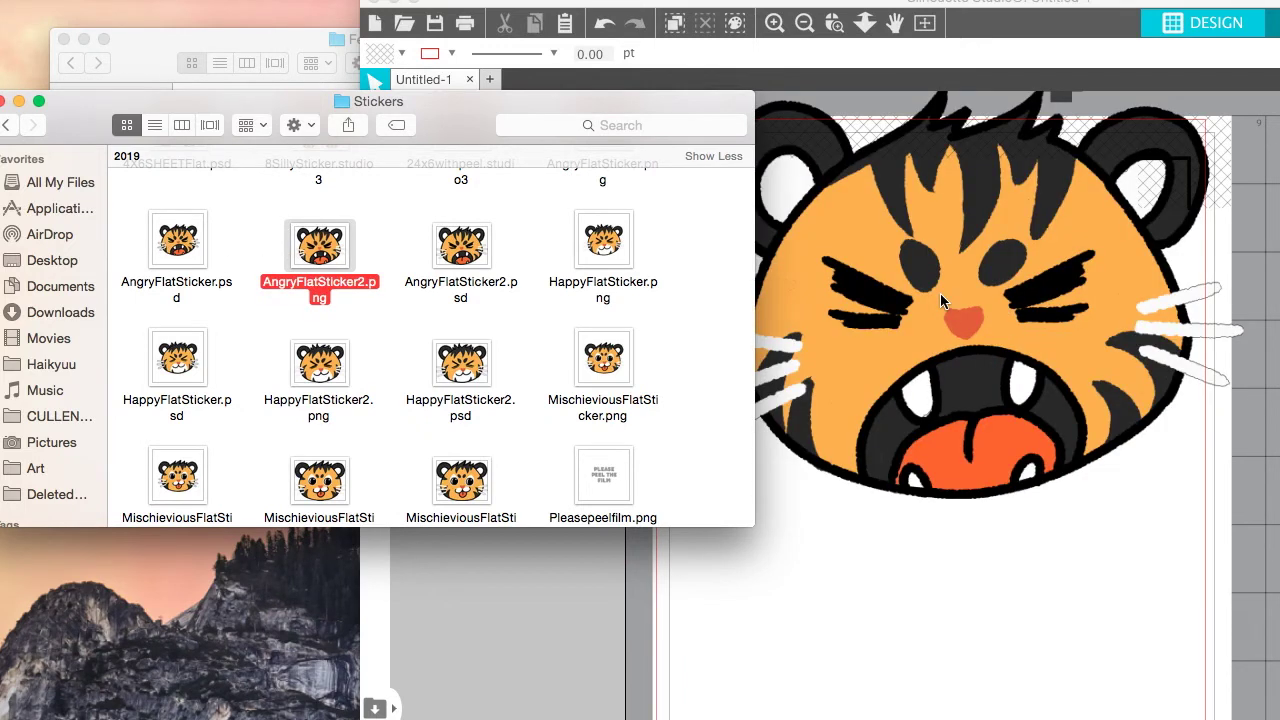
pyautogui.moveTo(243, 104); pyautogui.dragTo(3, 149)
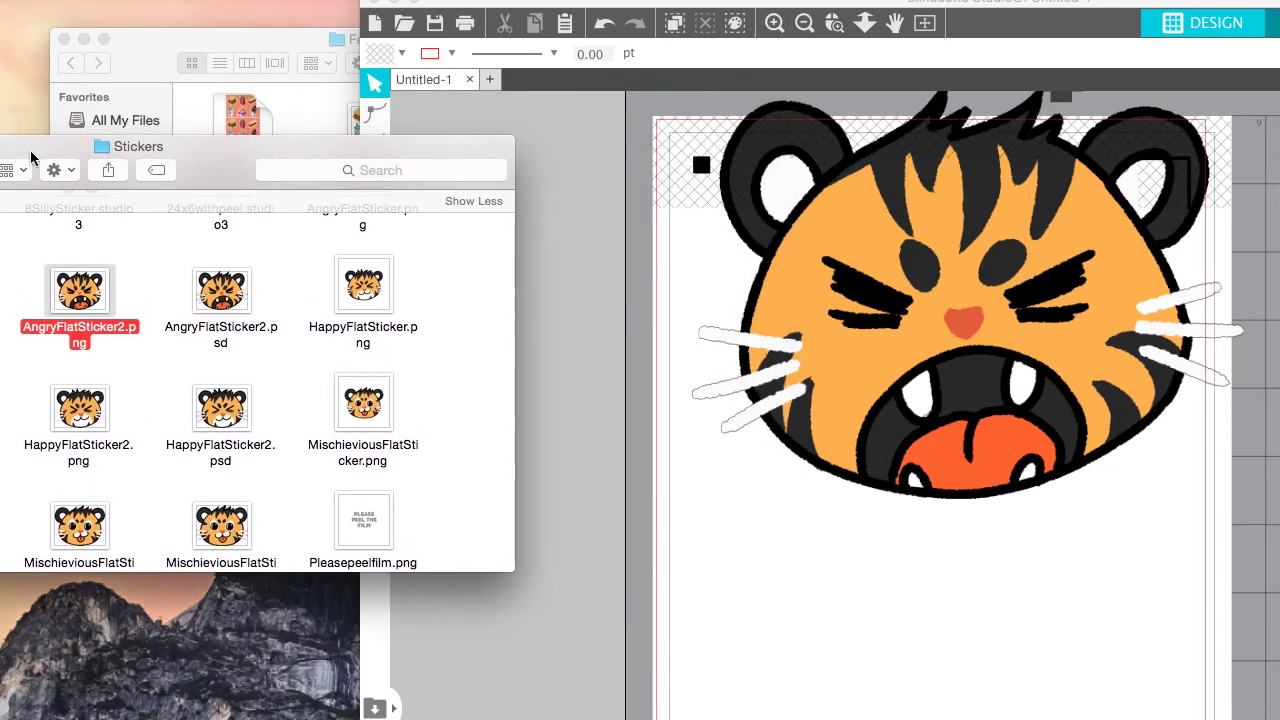
pyautogui.moveTo(398, 146); pyautogui.dragTo(860, 147)
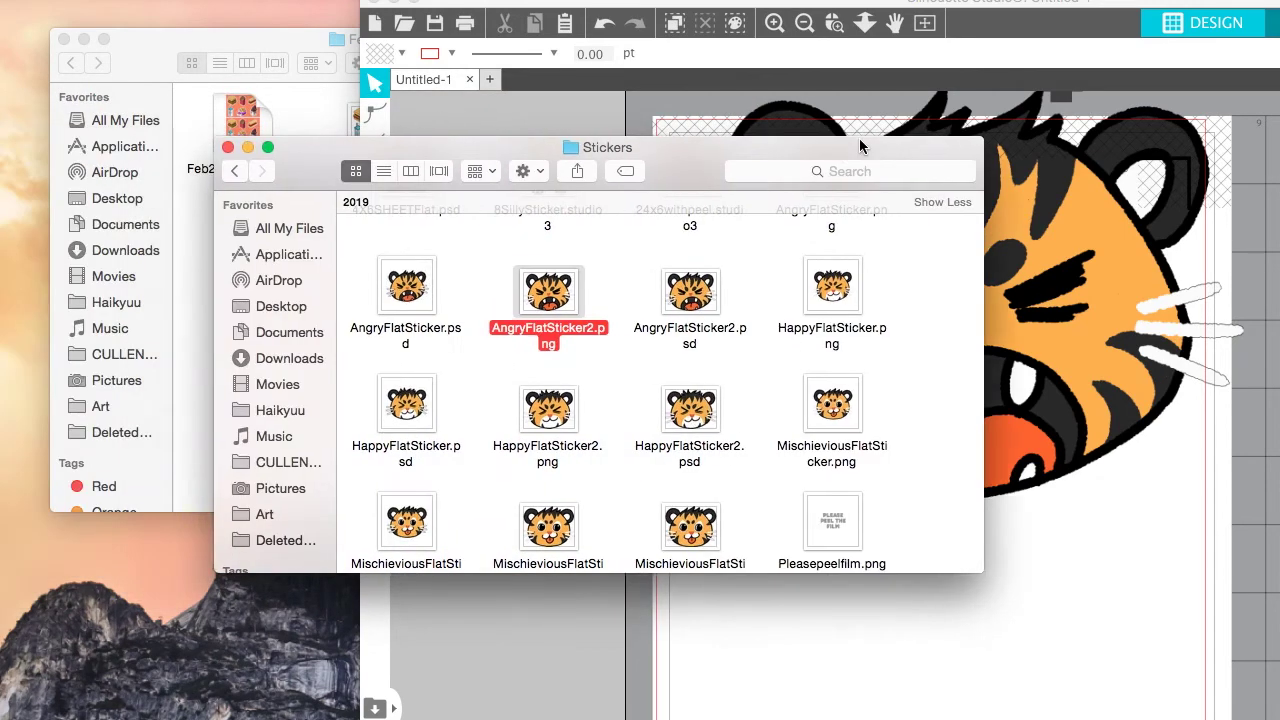
pyautogui.click(247, 147)
pyautogui.click(443, 5)
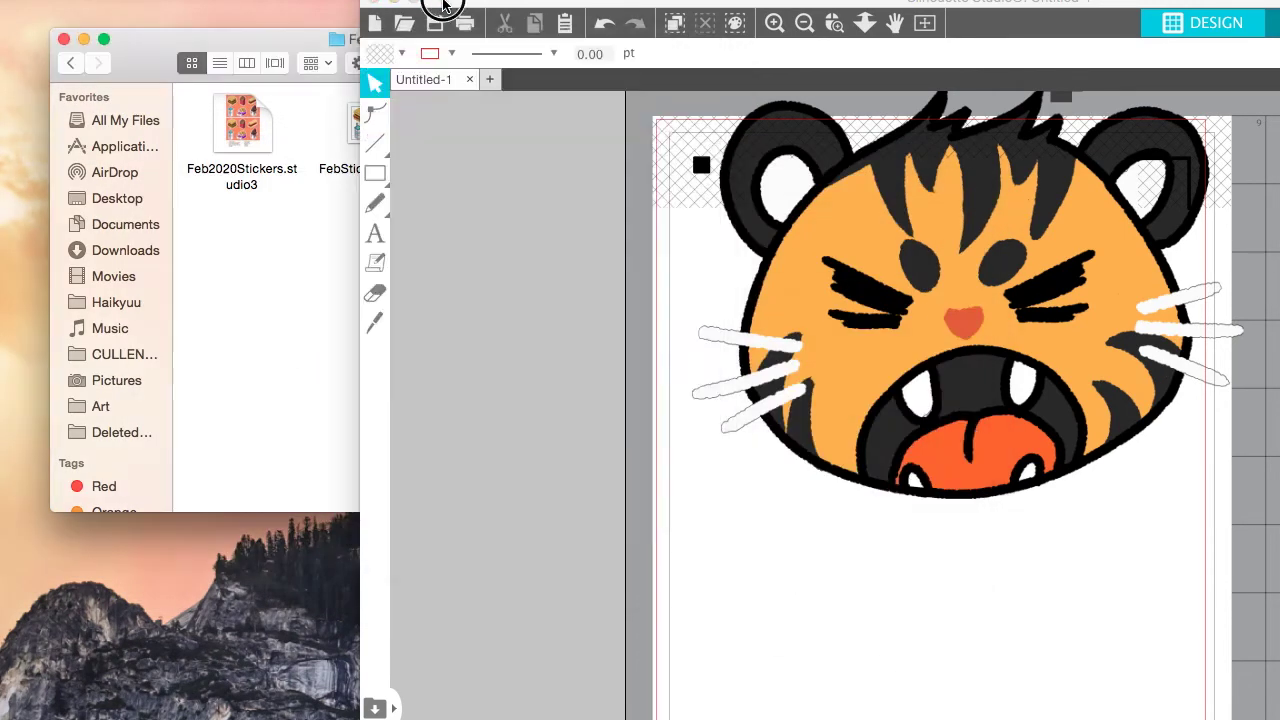
pyautogui.click(414, 7)
# - Shrink the tiger image to about 3.4 x 2.6 in and position it just below the upper-left registration mark
pyautogui.moveTo(596, 258); pyautogui.dragTo(600, 430)
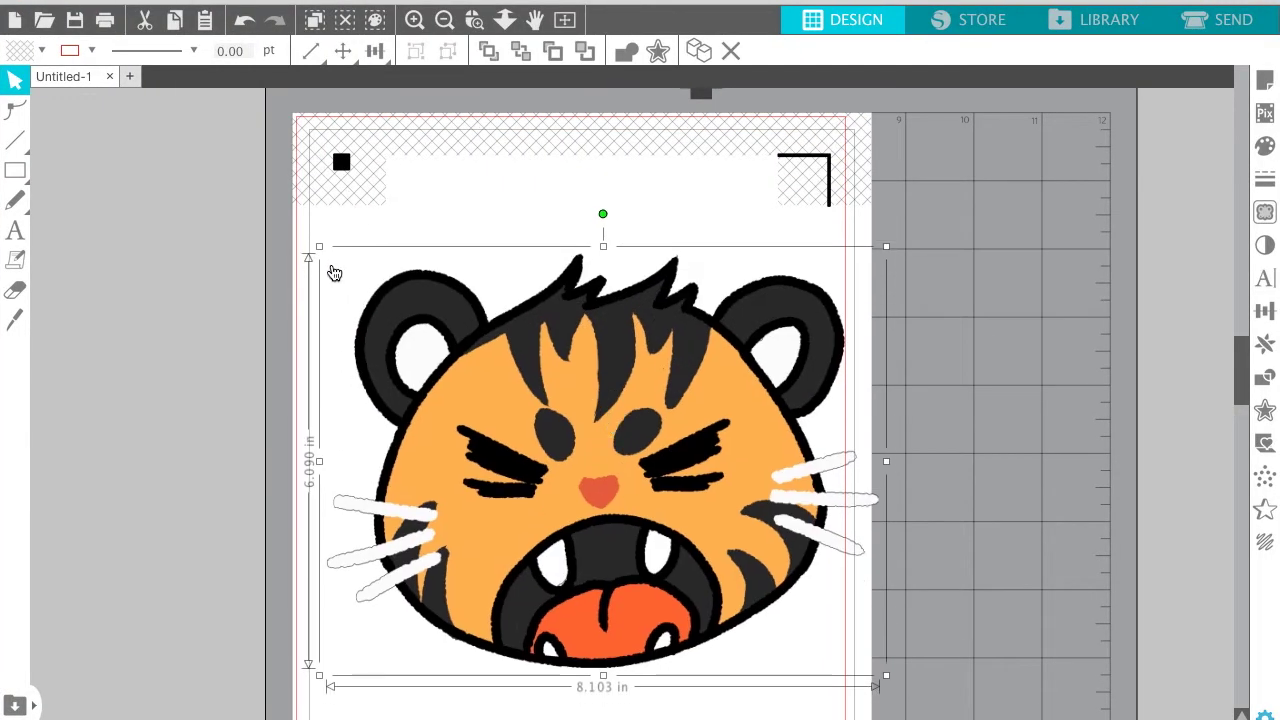
pyautogui.moveTo(320, 246); pyautogui.dragTo(629, 491)
pyautogui.moveTo(766, 578); pyautogui.dragTo(505, 316)
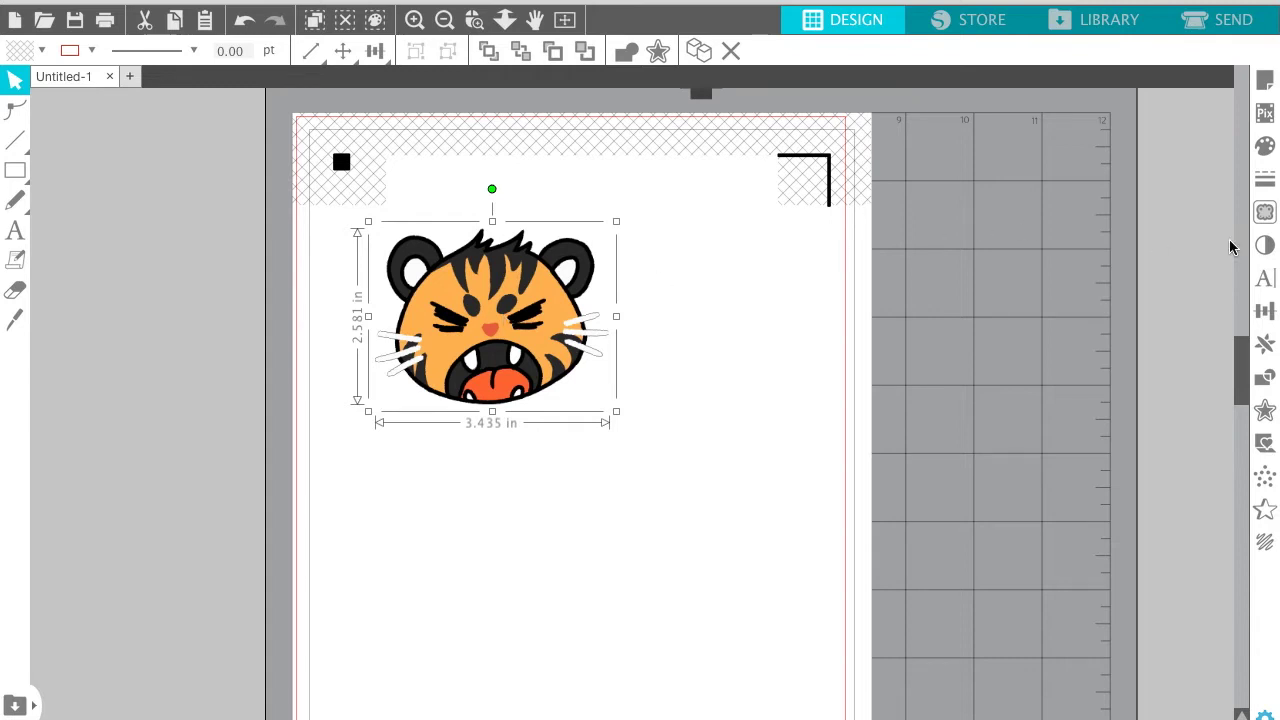
pyautogui.click(666, 232)
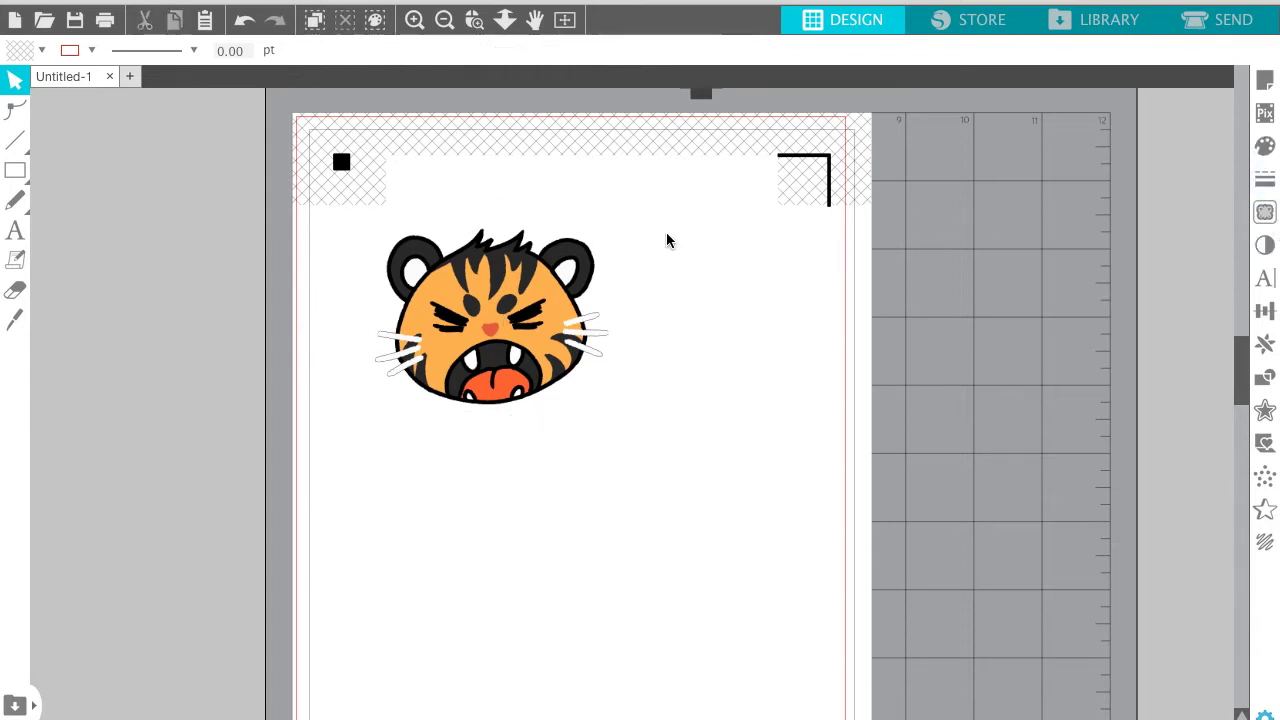
# - Trace the outer edge of the tiger image with the trace area around the whole face and the threshold at 100%
pyautogui.click(1265, 213)
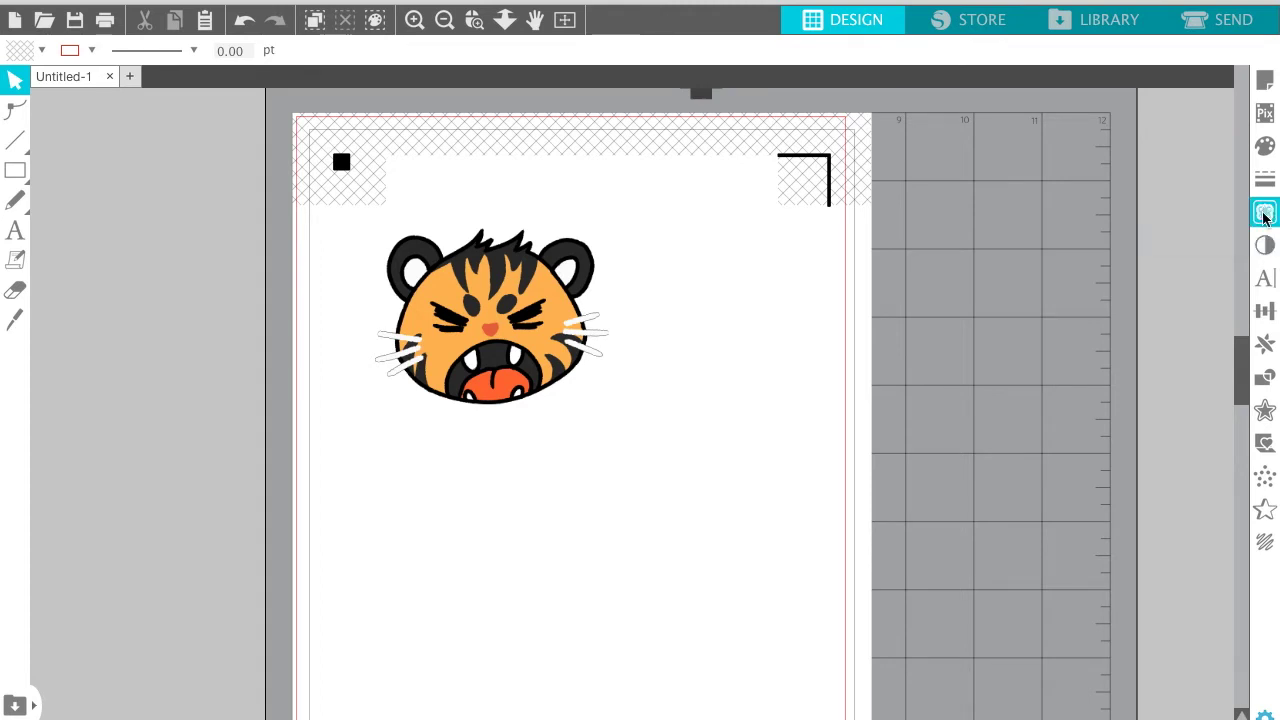
pyautogui.click(1265, 222)
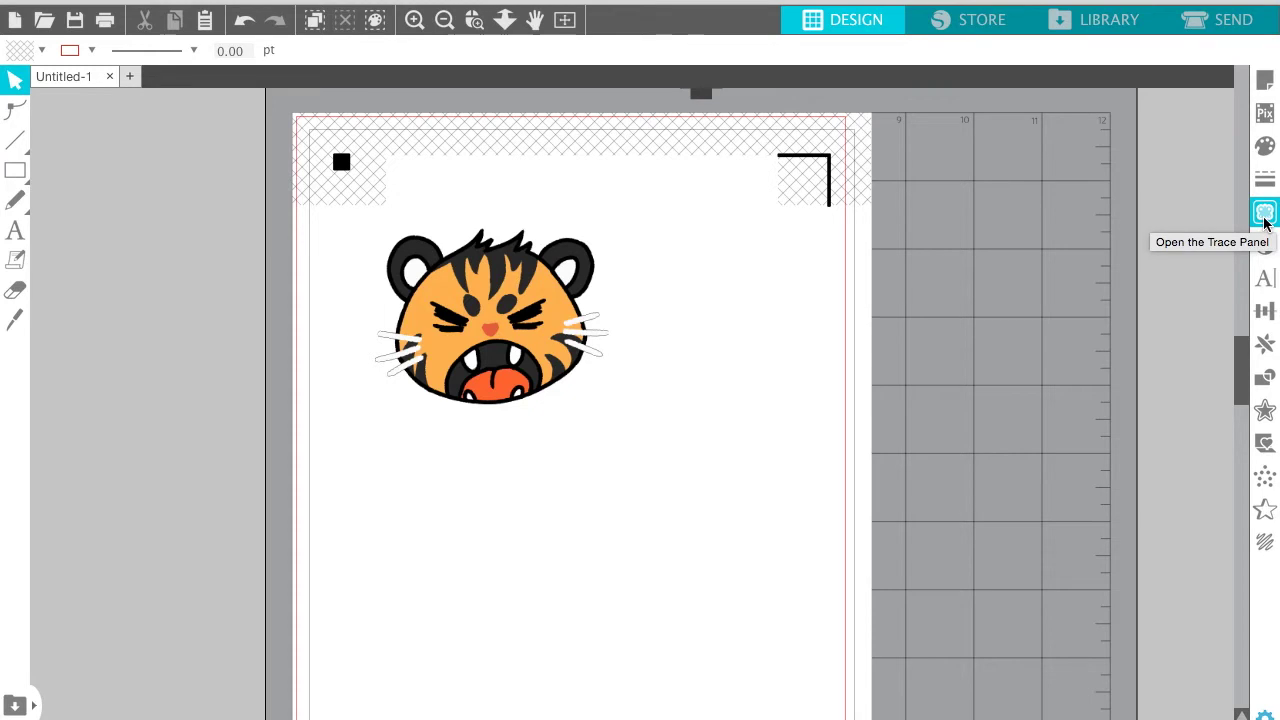
pyautogui.click(1265, 220)
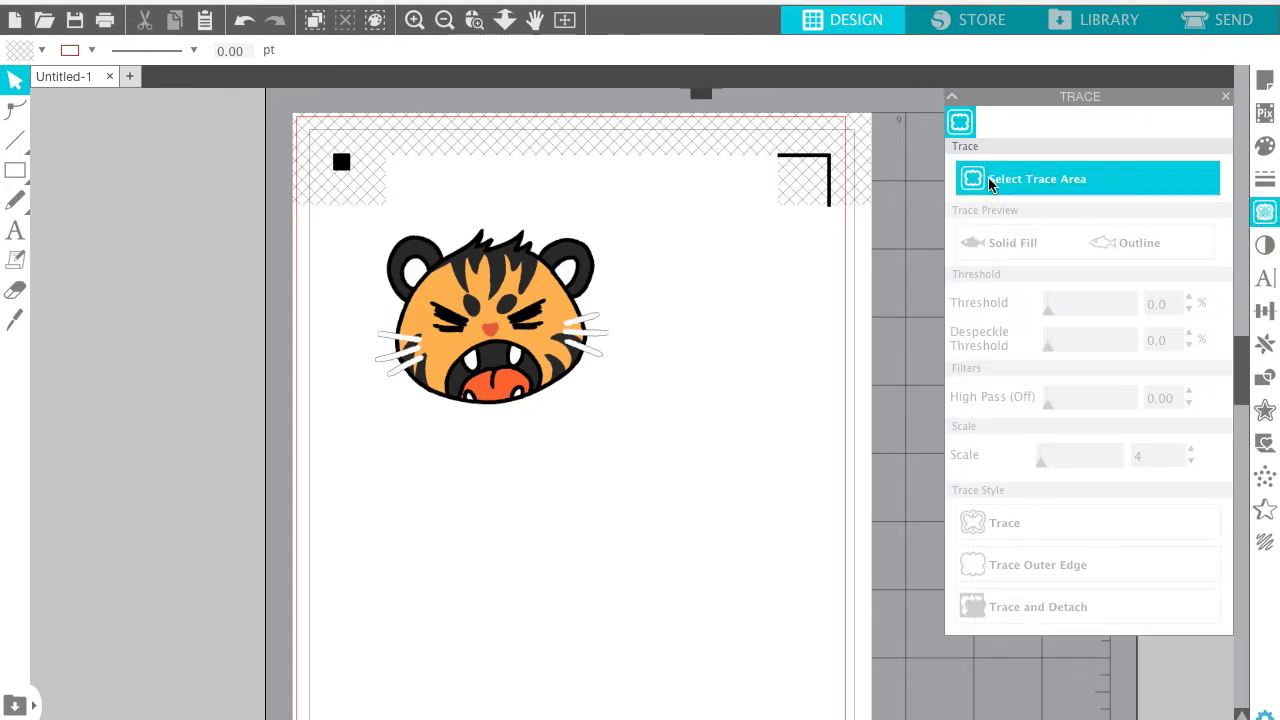
pyautogui.click(1057, 179)
pyautogui.moveTo(342, 214)
pyautogui.mouseDown()
pyautogui.moveTo(674, 423)
pyautogui.moveTo(655, 427)
pyautogui.mouseUp()
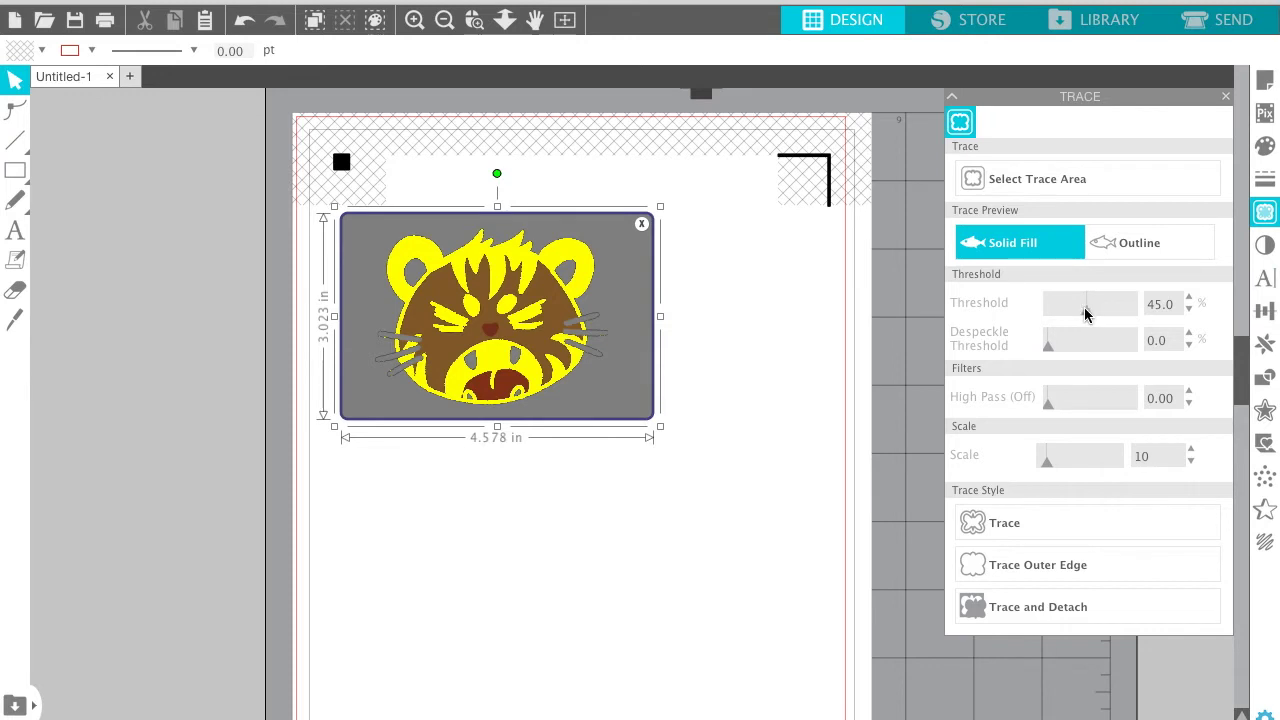
pyautogui.moveTo(1088, 315)
pyautogui.mouseDown()
pyautogui.moveTo(1086, 303)
pyautogui.moveTo(1234, 314)
pyautogui.mouseUp()
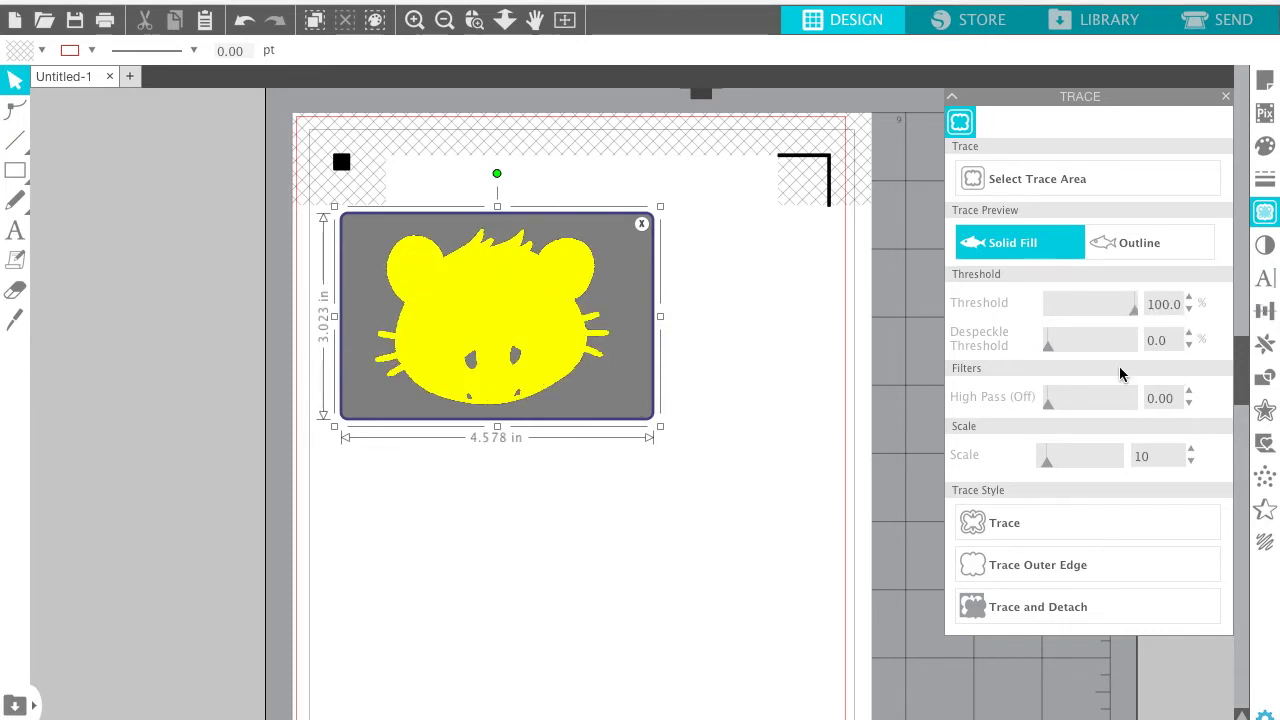
pyautogui.click(1030, 566)
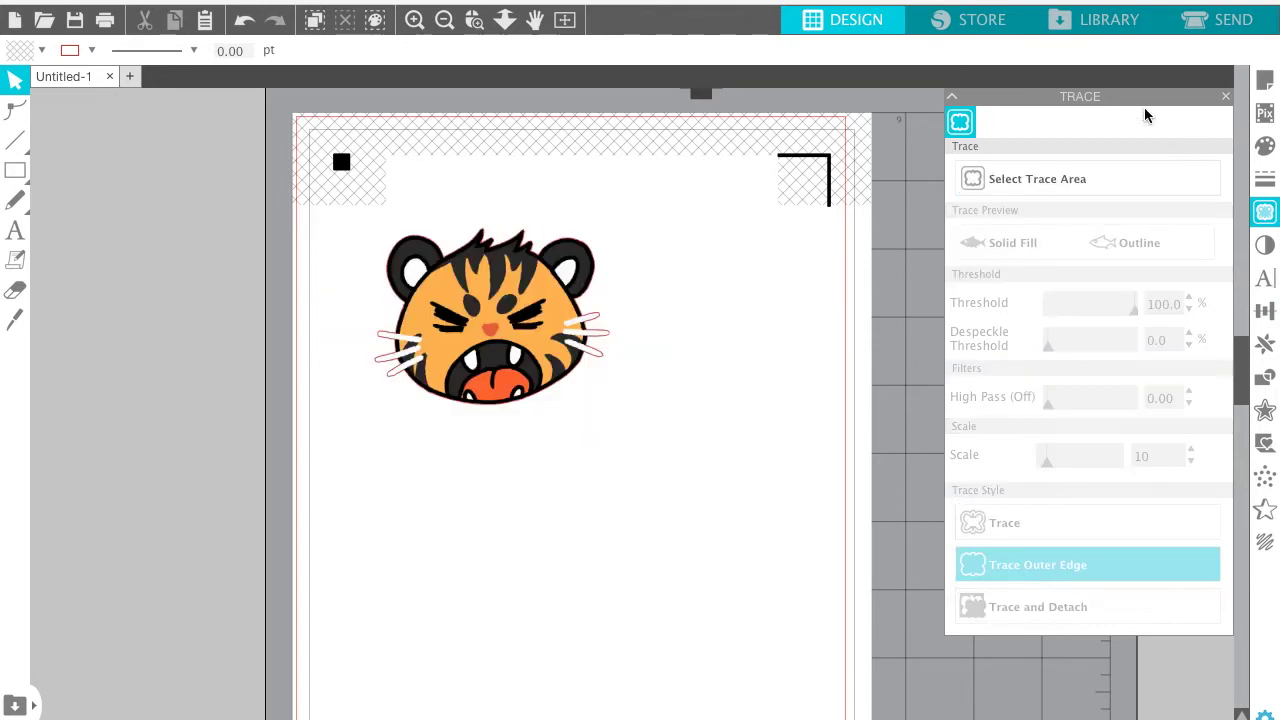
pyautogui.click(953, 95)
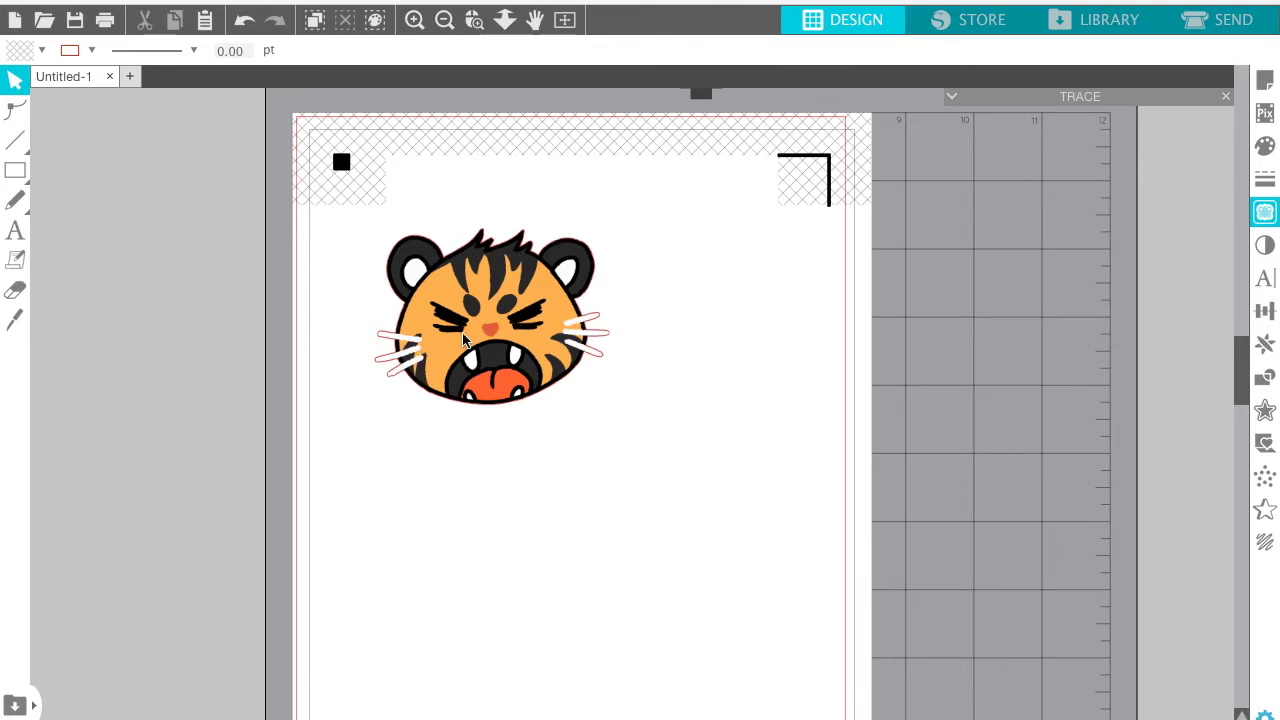
# - Move the tiger image off the page beside its traced outline and offset the outline outward by 0.070 in with rounded corners
pyautogui.moveTo(493, 330)
pyautogui.mouseDown()
pyautogui.moveTo(164, 304)
pyautogui.moveTo(170, 330)
pyautogui.mouseUp()
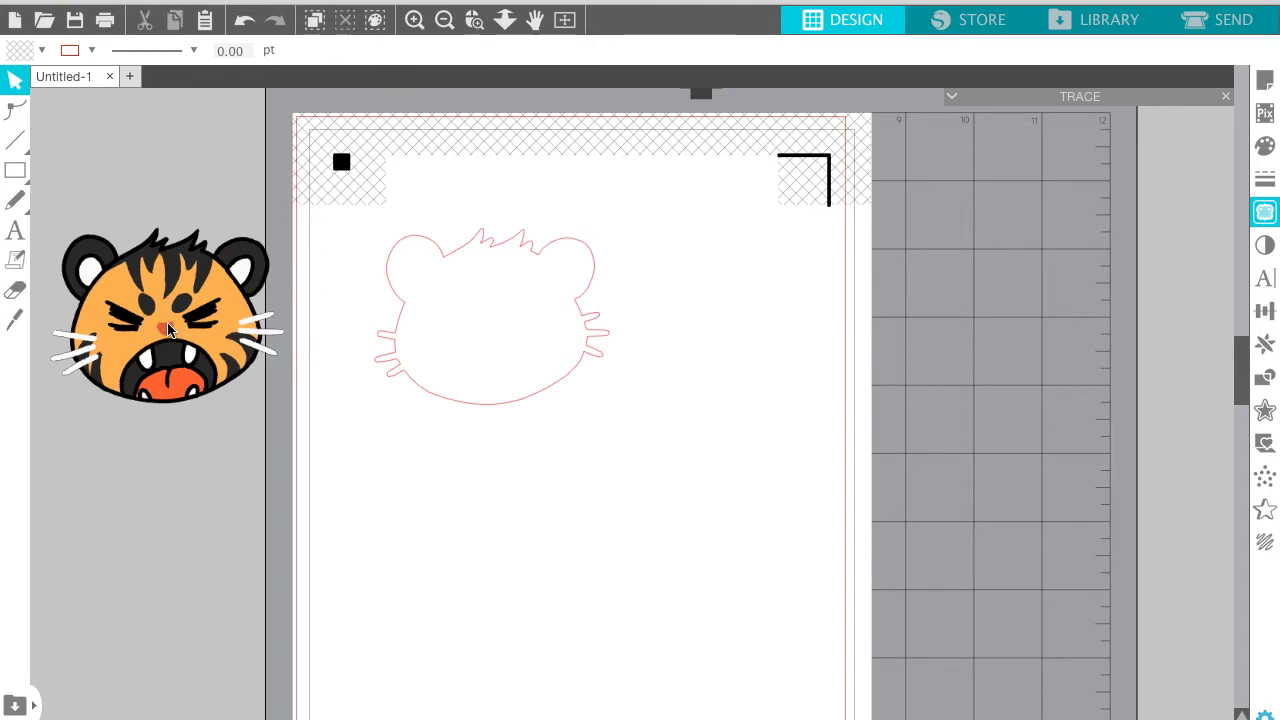
pyautogui.click(421, 387)
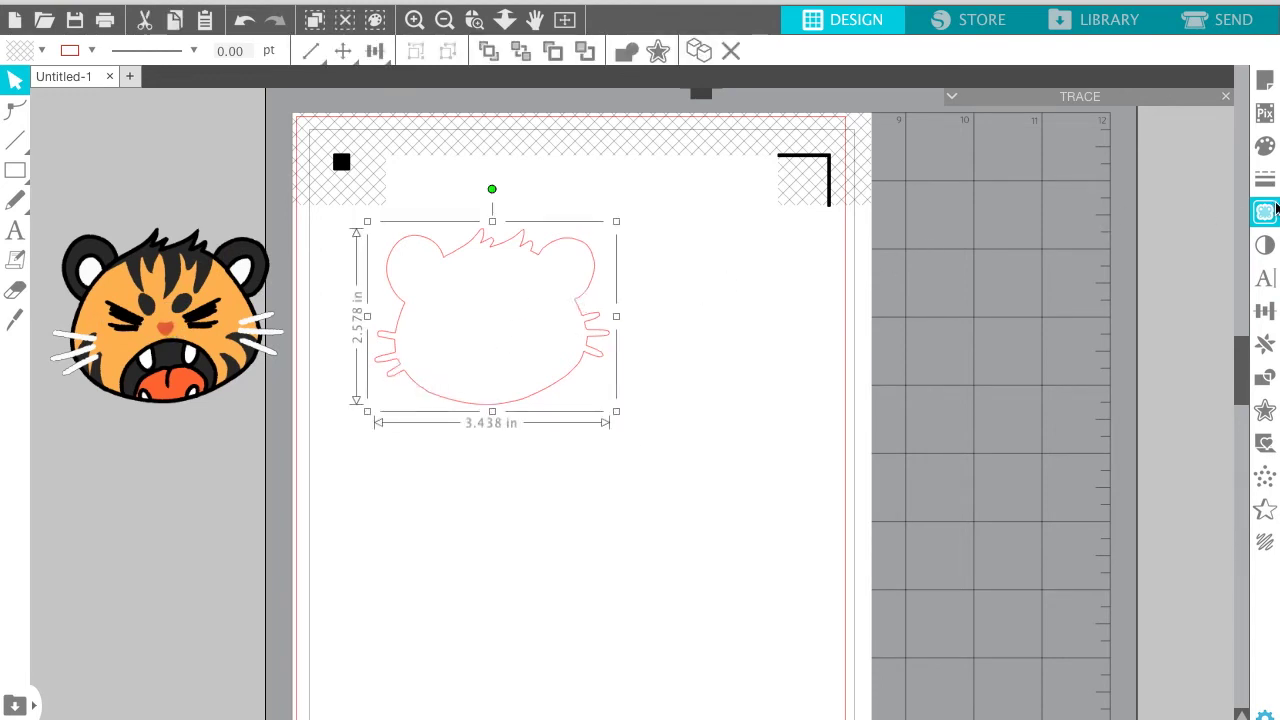
pyautogui.click(1265, 411)
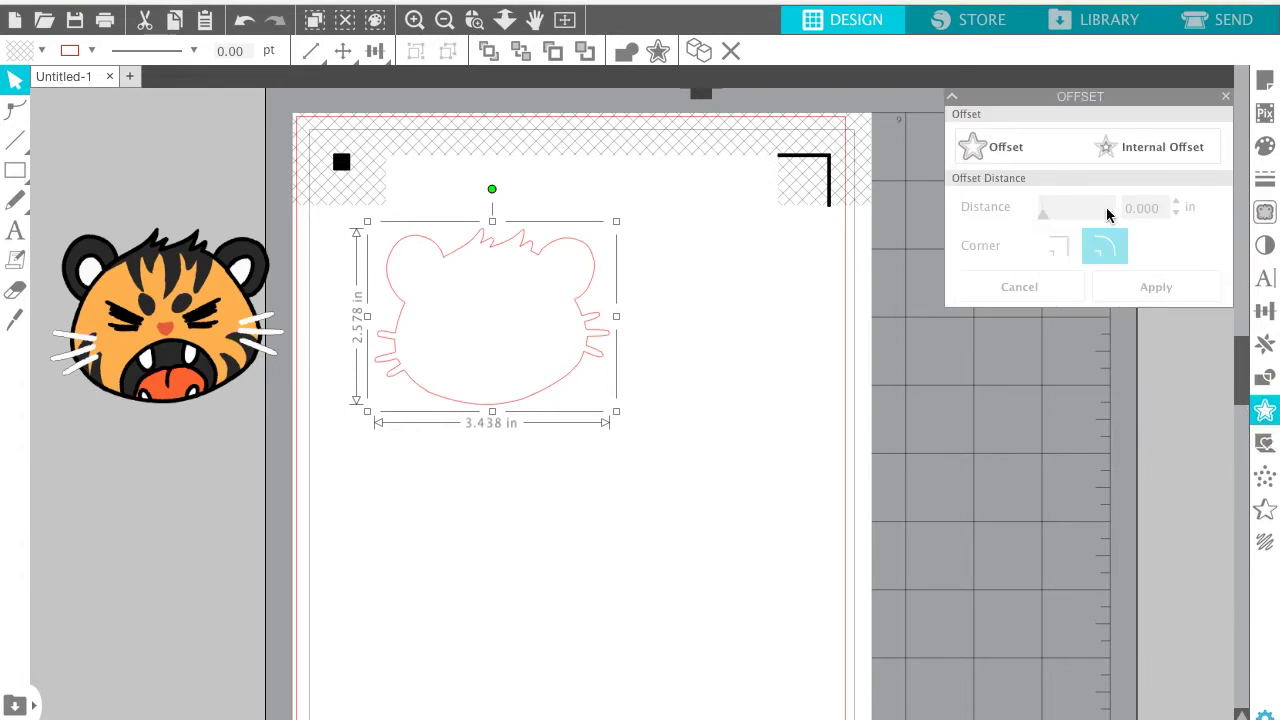
pyautogui.click(1035, 157)
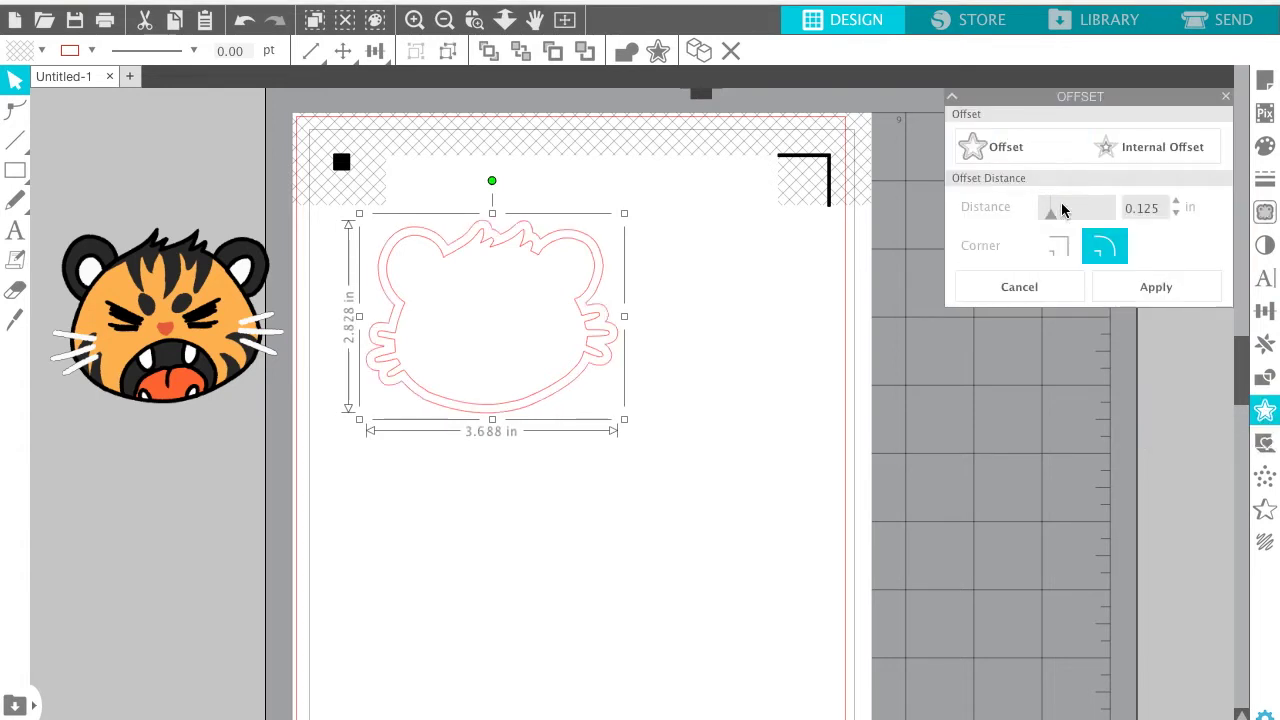
pyautogui.moveTo(1051, 217); pyautogui.dragTo(1051, 217)
pyautogui.moveTo(1049, 216); pyautogui.dragTo(1050, 218)
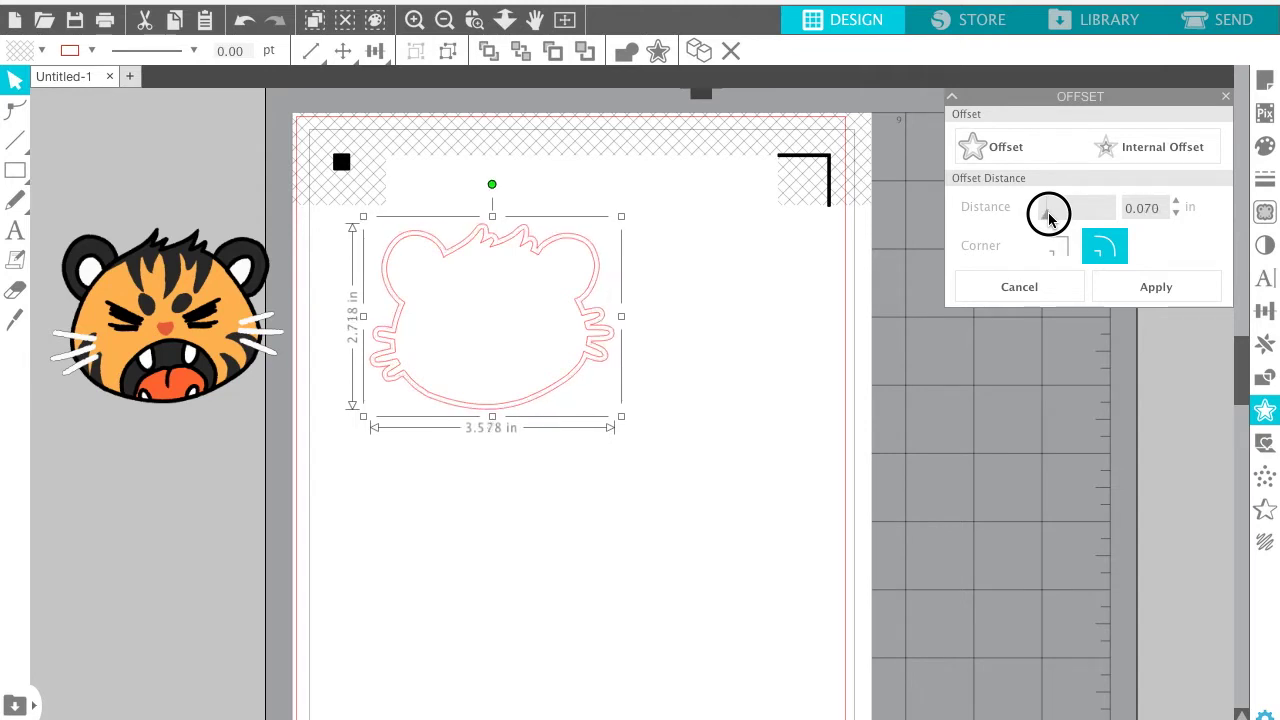
pyautogui.moveTo(1049, 216); pyautogui.dragTo(1049, 217)
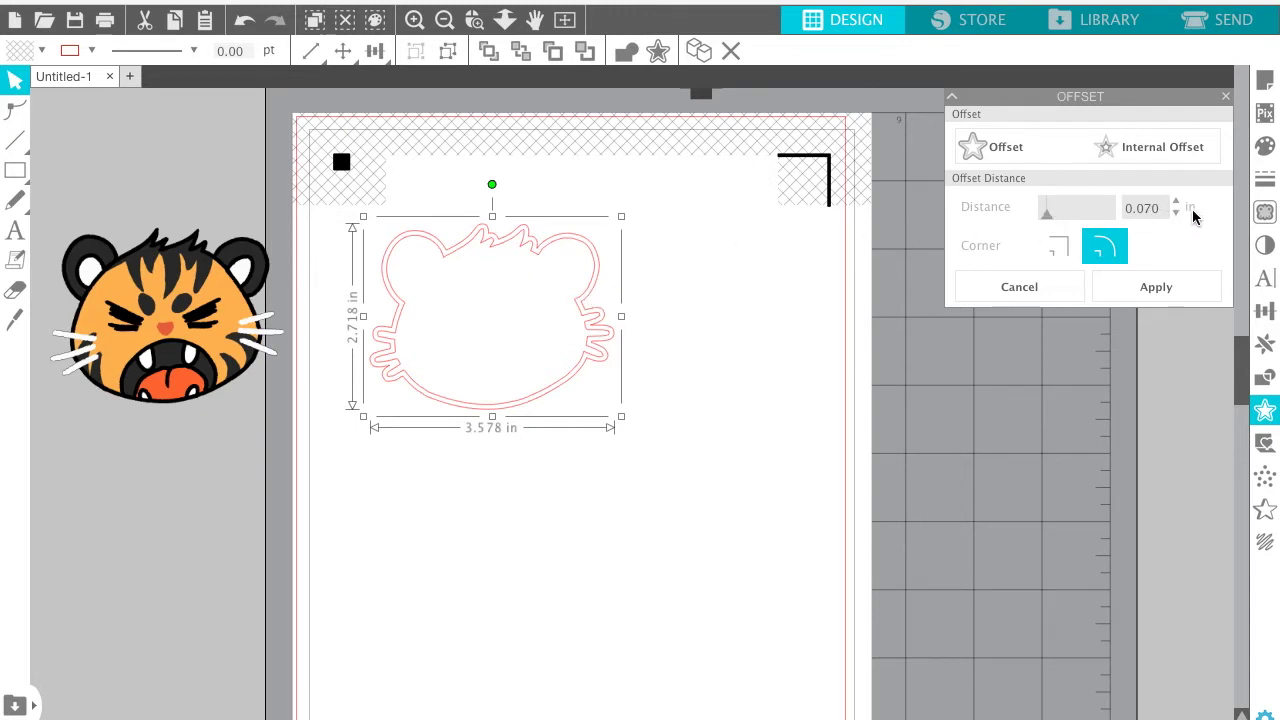
pyautogui.moveTo(1049, 219); pyautogui.dragTo(1048, 220)
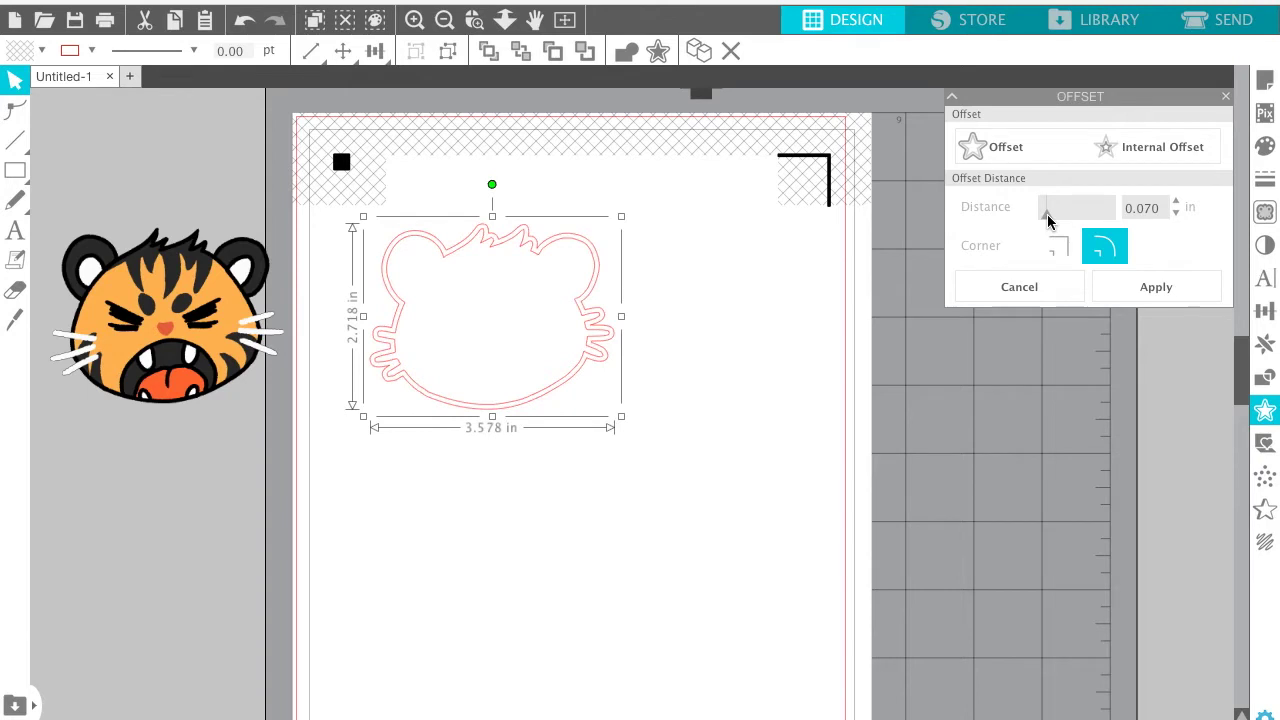
pyautogui.click(1160, 288)
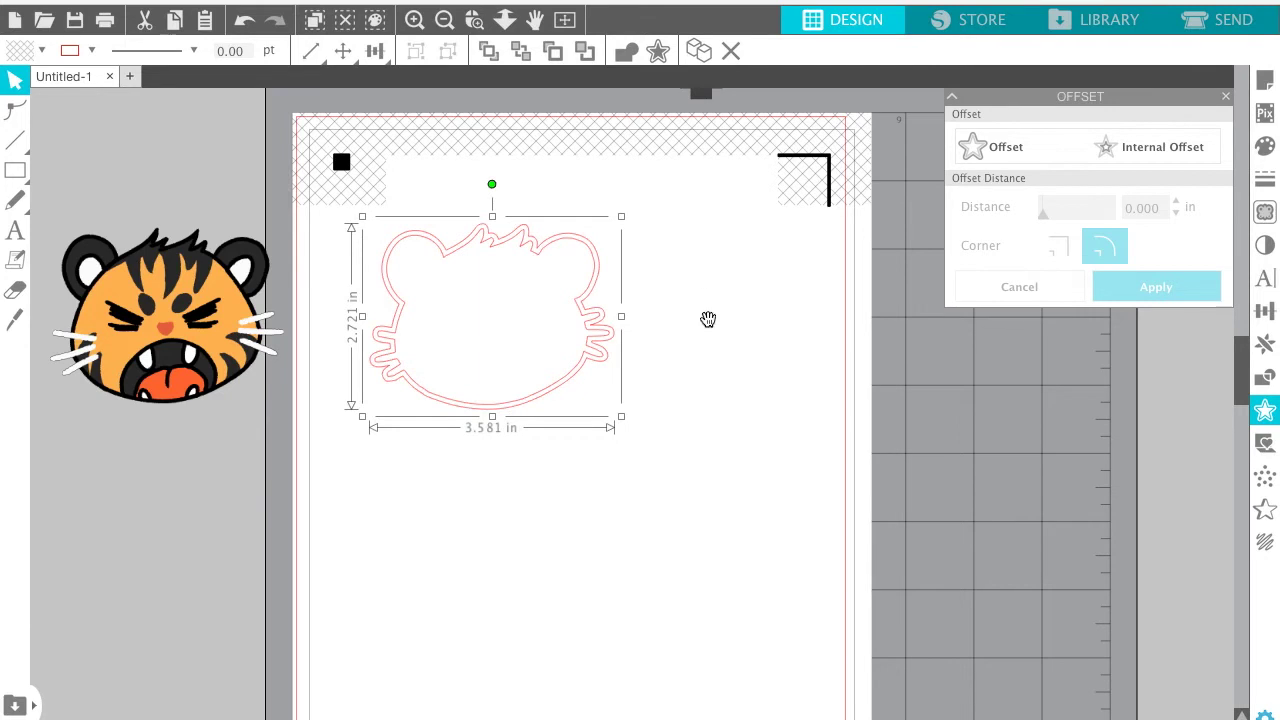
pyautogui.click(730, 290)
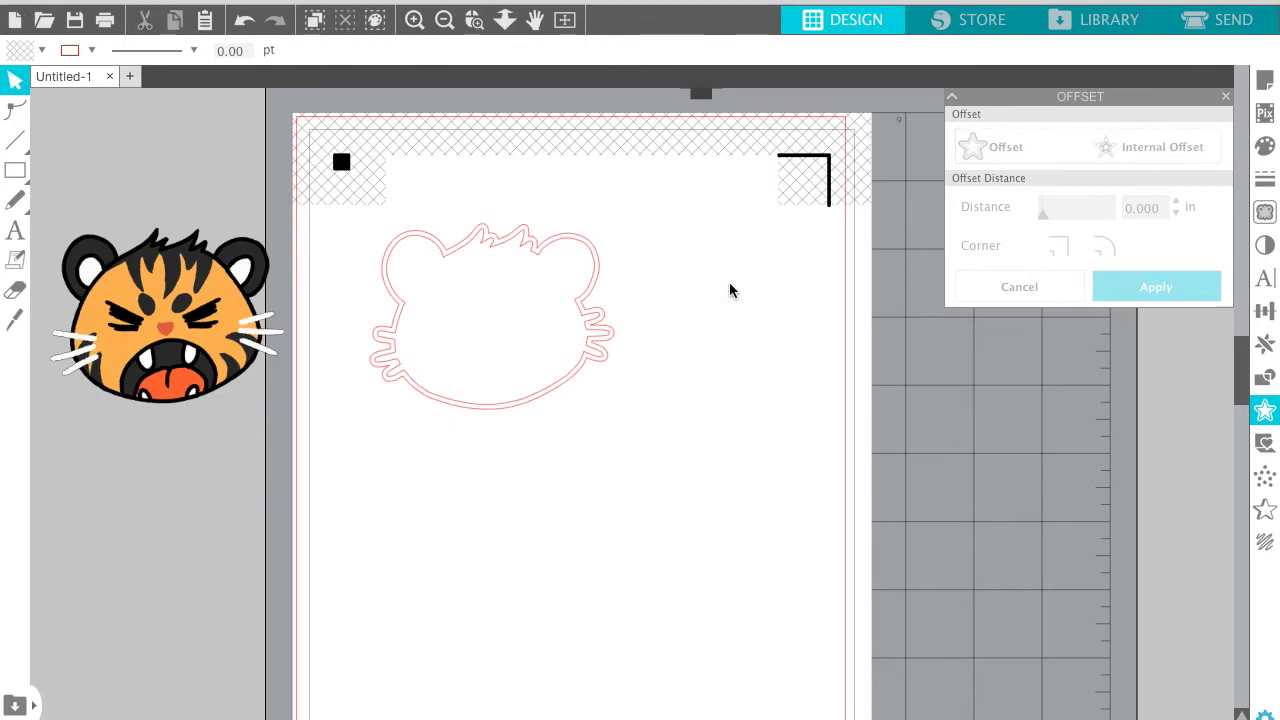
pyautogui.click(1225, 96)
# - Delete the original inner trace line, leaving only the offset outline on the page
pyautogui.click(423, 24)
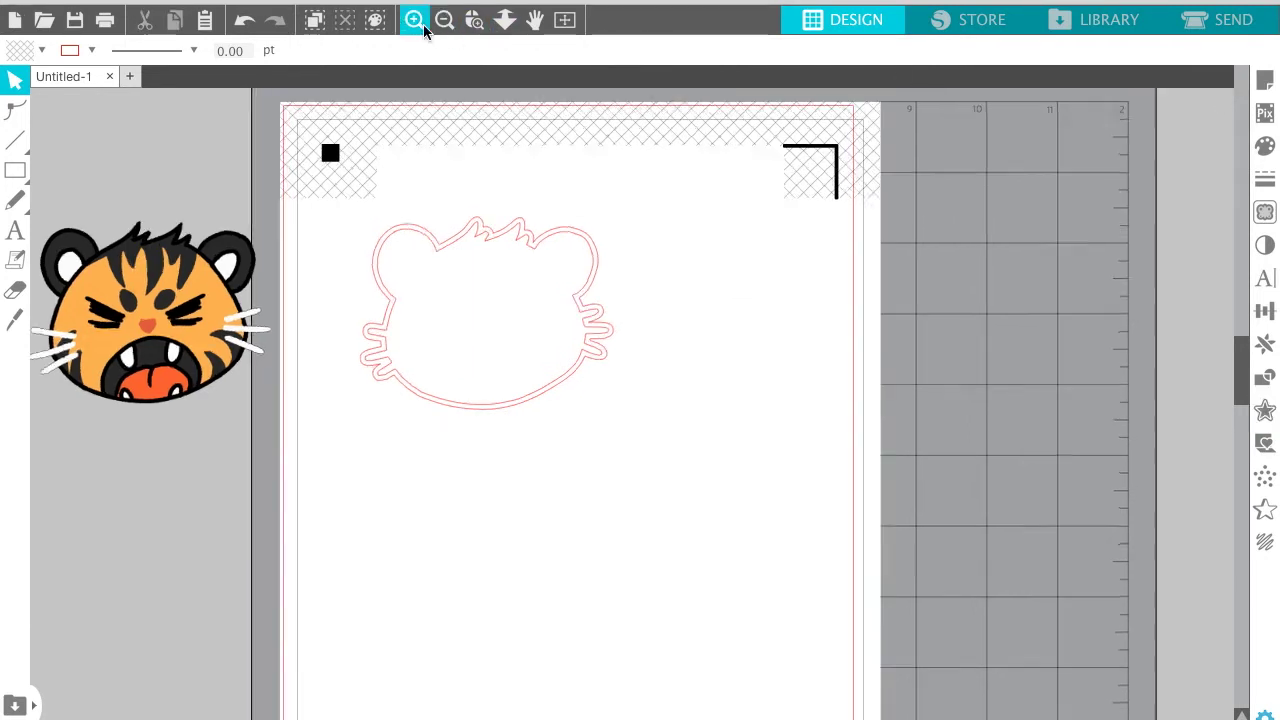
pyautogui.hscroll(-2, 717, 481)
pyautogui.scroll(1, 717, 481)
pyautogui.hscroll(-1, 717, 488)
pyautogui.scroll(2, 717, 488)
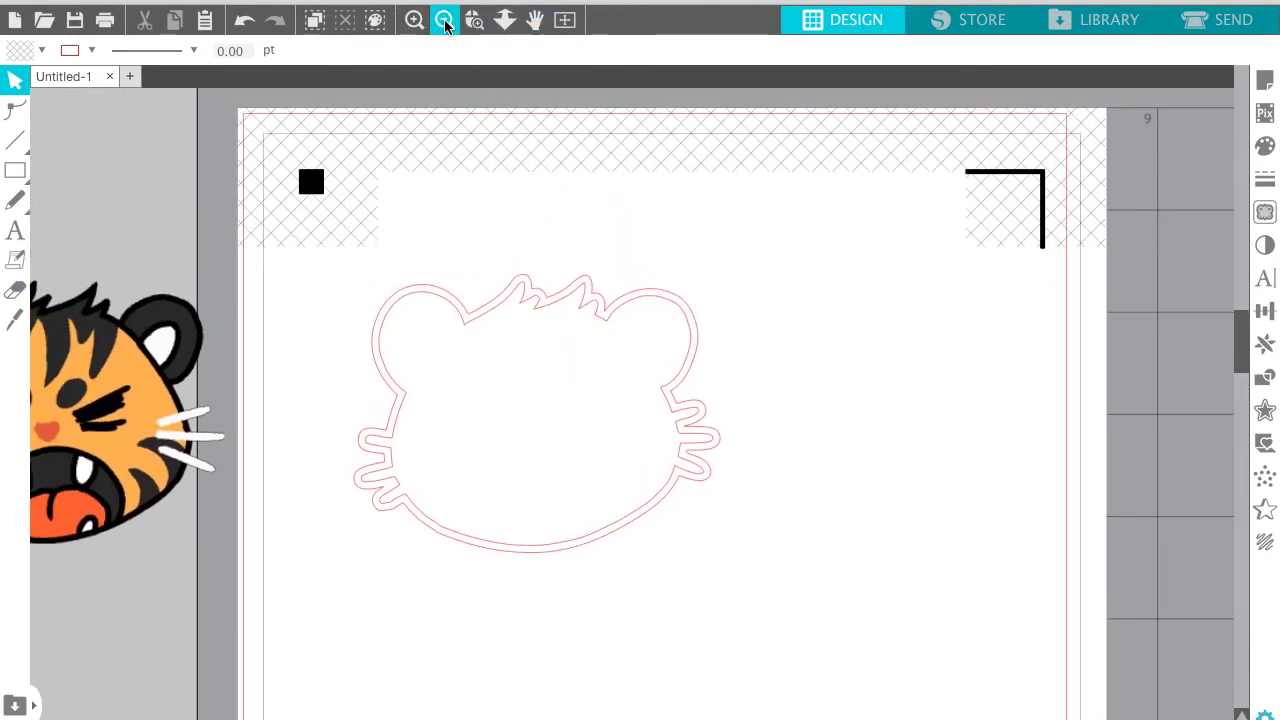
pyautogui.click(529, 297)
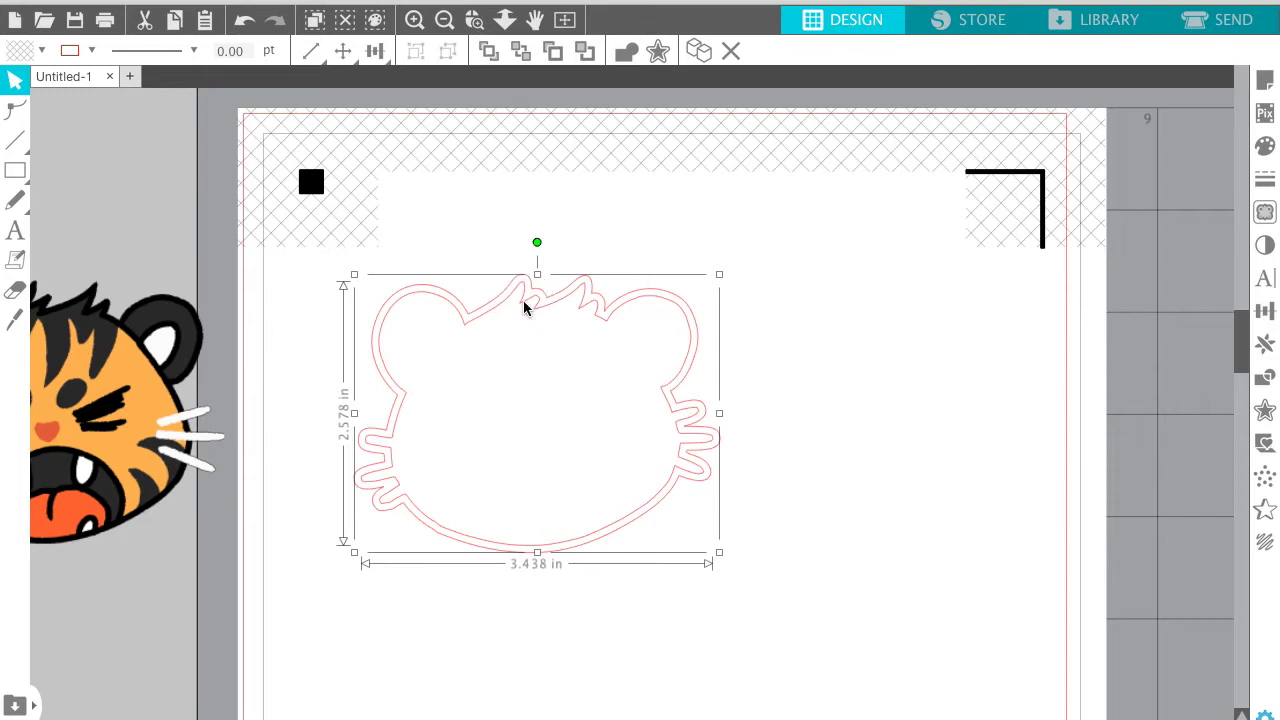
pyautogui.press('Delete')
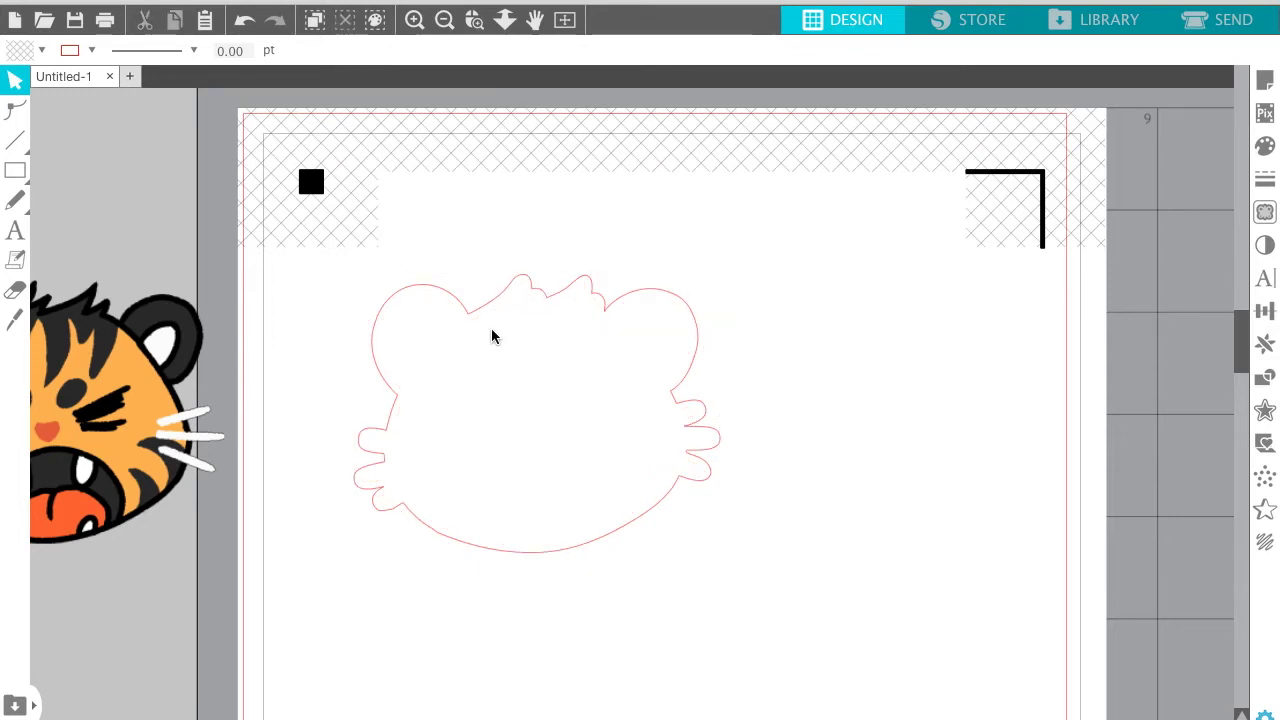
# - Place the tiger image inside the offset outline to check the fit, and move it back off the page
pyautogui.moveTo(122, 462); pyautogui.dragTo(568, 464)
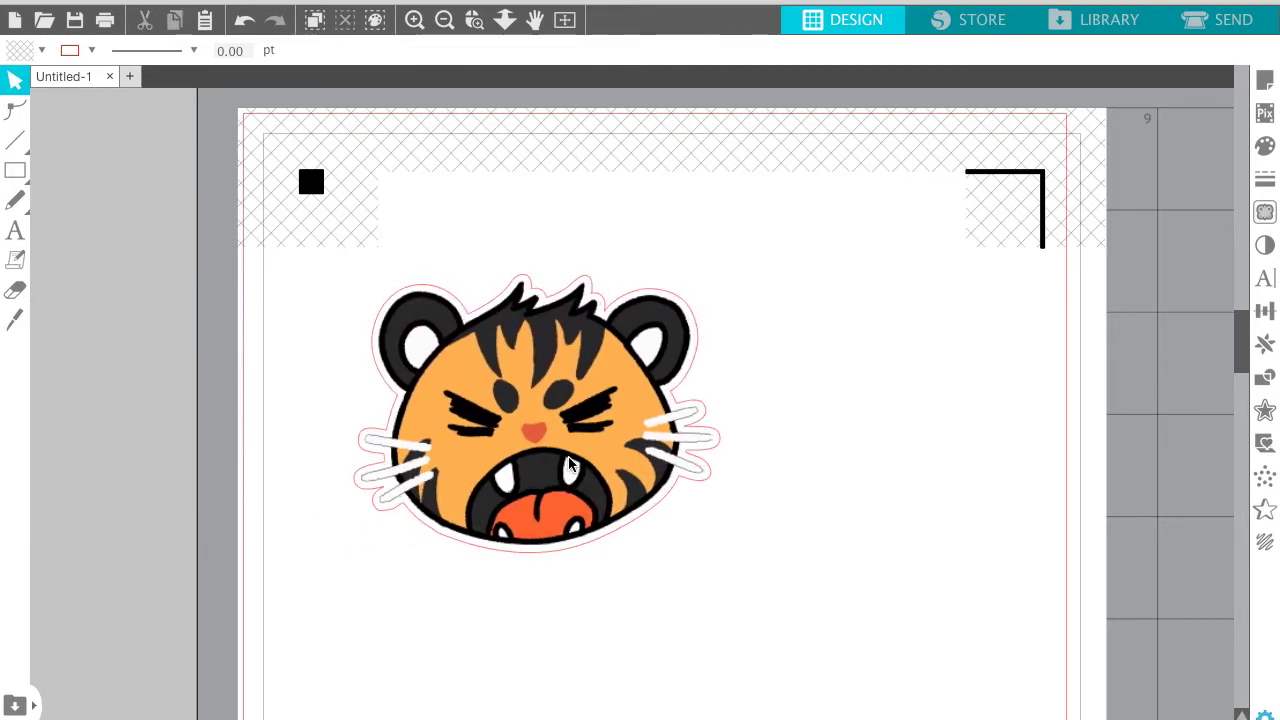
pyautogui.click(570, 460)
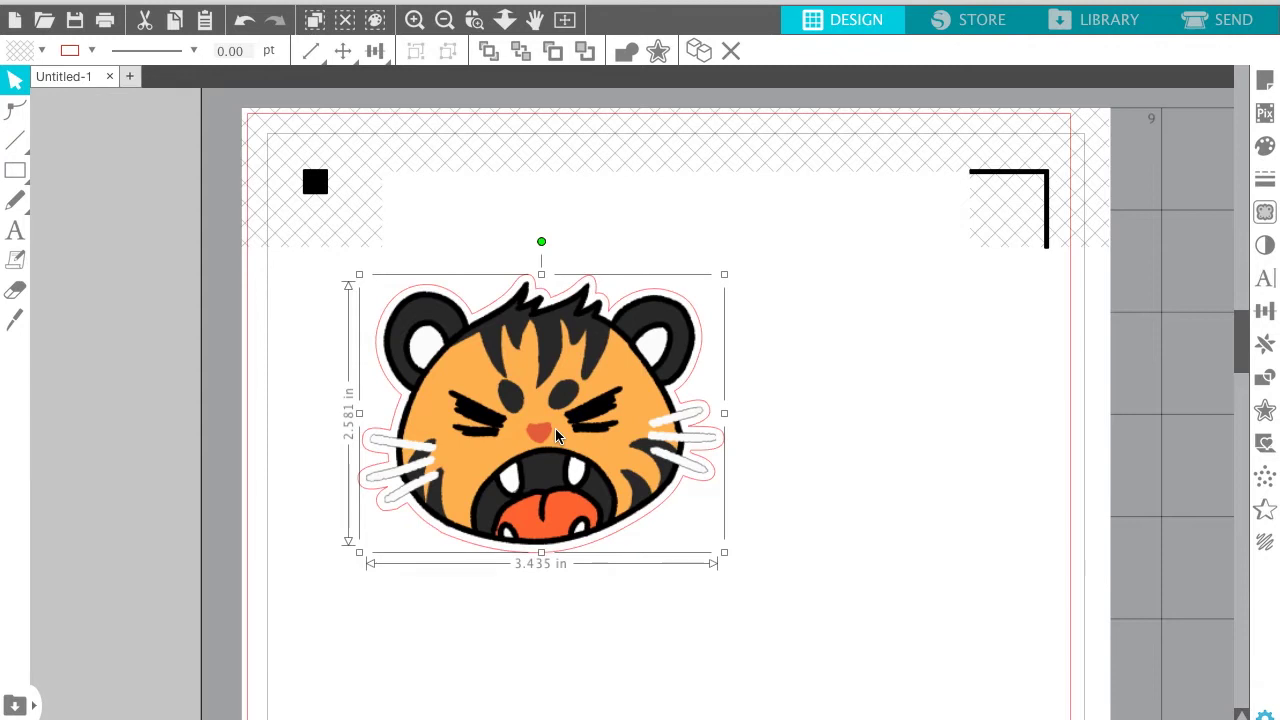
pyautogui.click(812, 351)
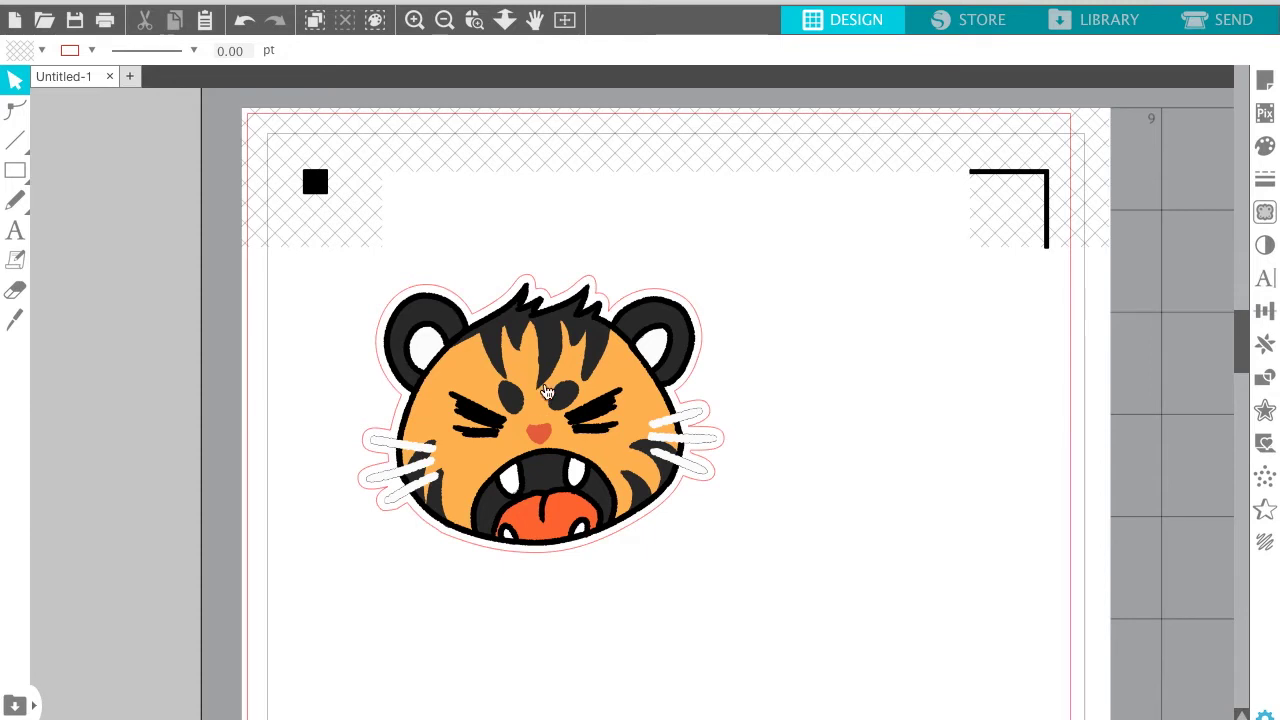
pyautogui.moveTo(547, 391); pyautogui.dragTo(165, 416)
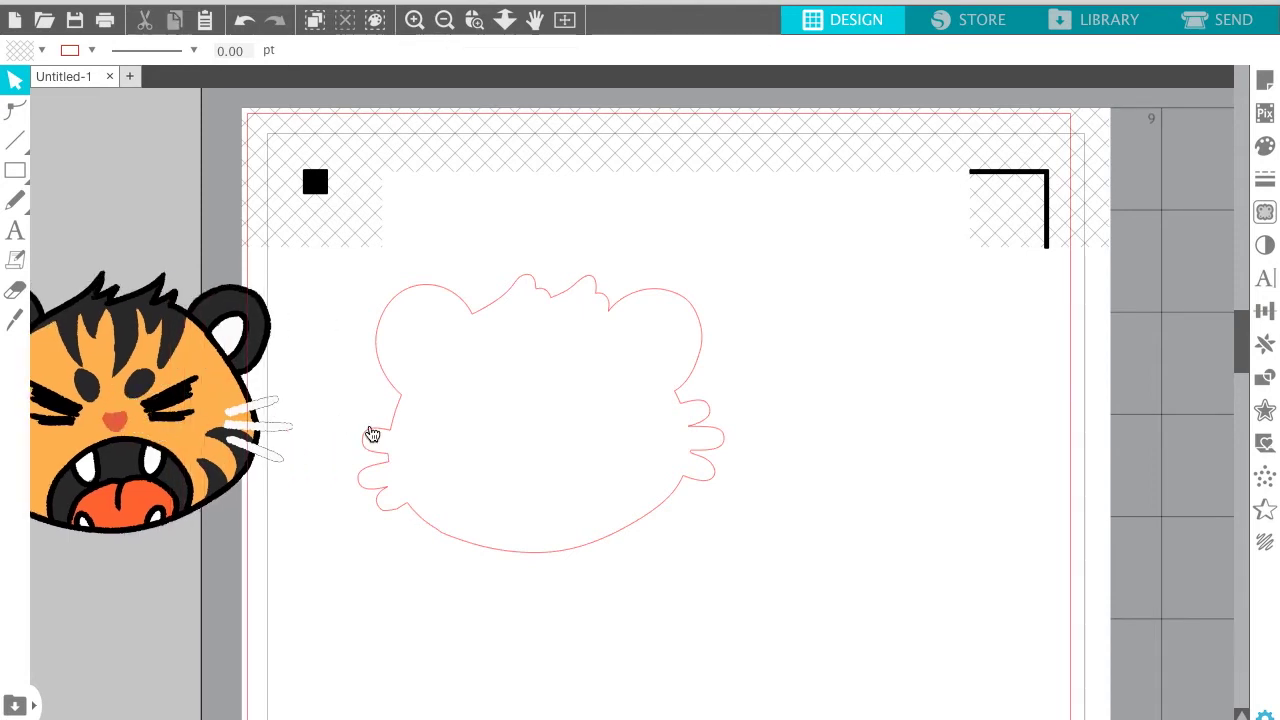
# - Create a second outward offset of 0.125 in with rounded corners around the tiger's cut outline
pyautogui.click(383, 439)
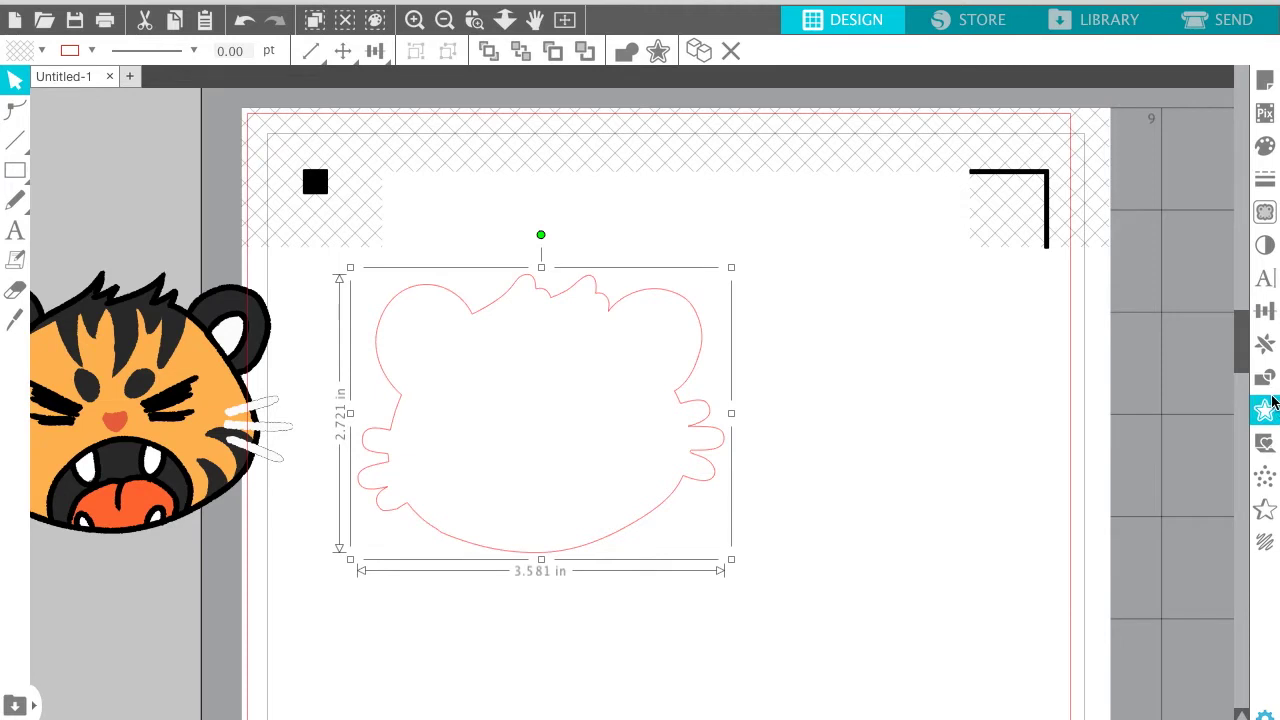
pyautogui.click(1265, 410)
pyautogui.click(1028, 142)
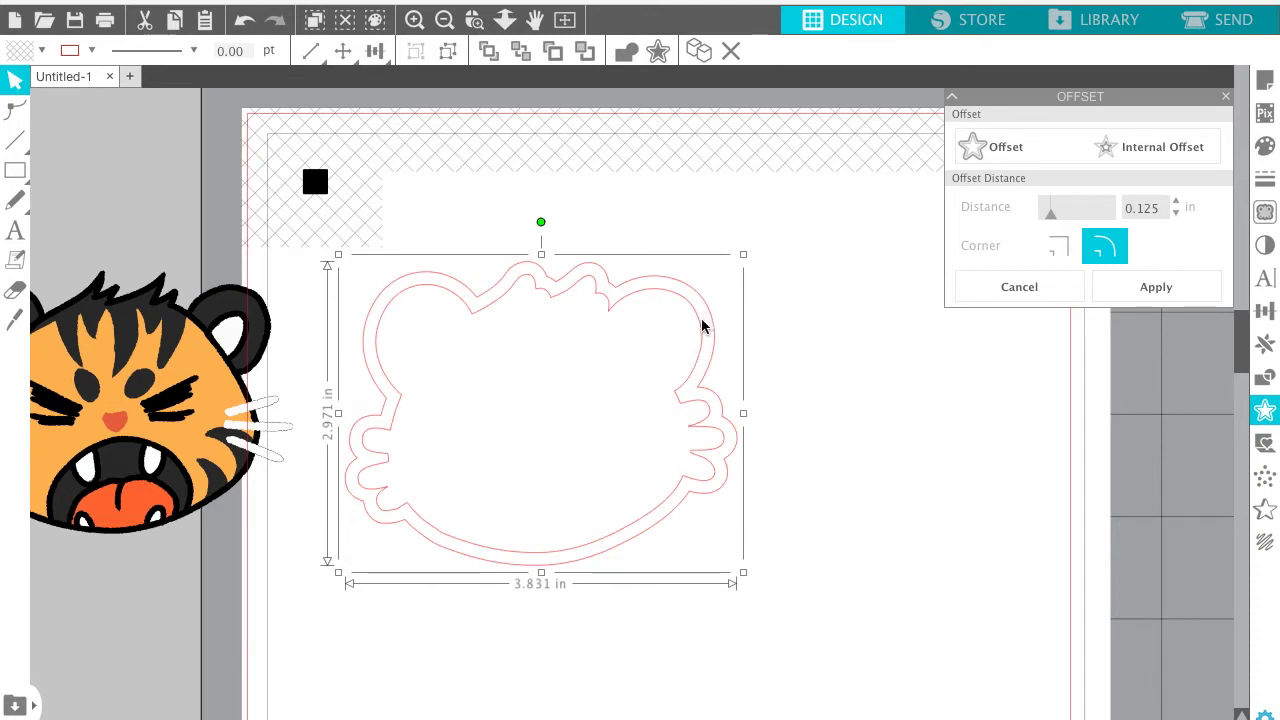
pyautogui.click(1135, 290)
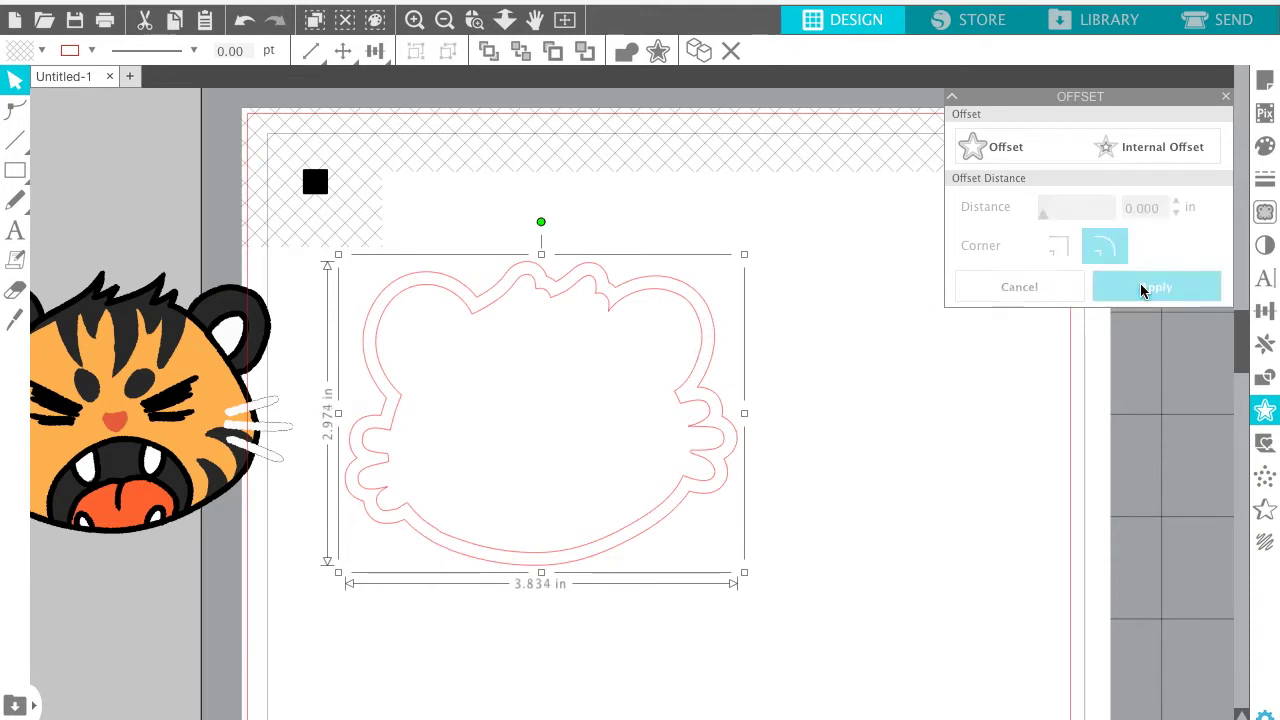
pyautogui.click(494, 412)
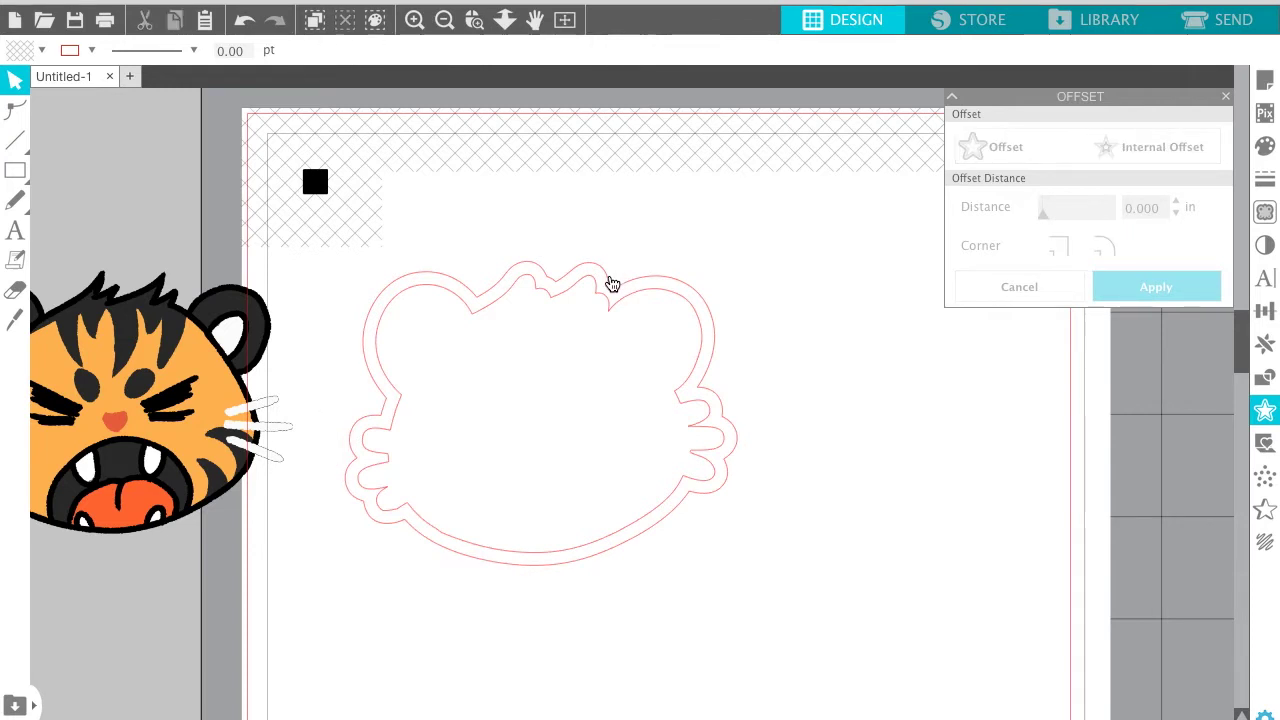
# - Change the line color of the outer offset outline to blue
pyautogui.click(608, 283)
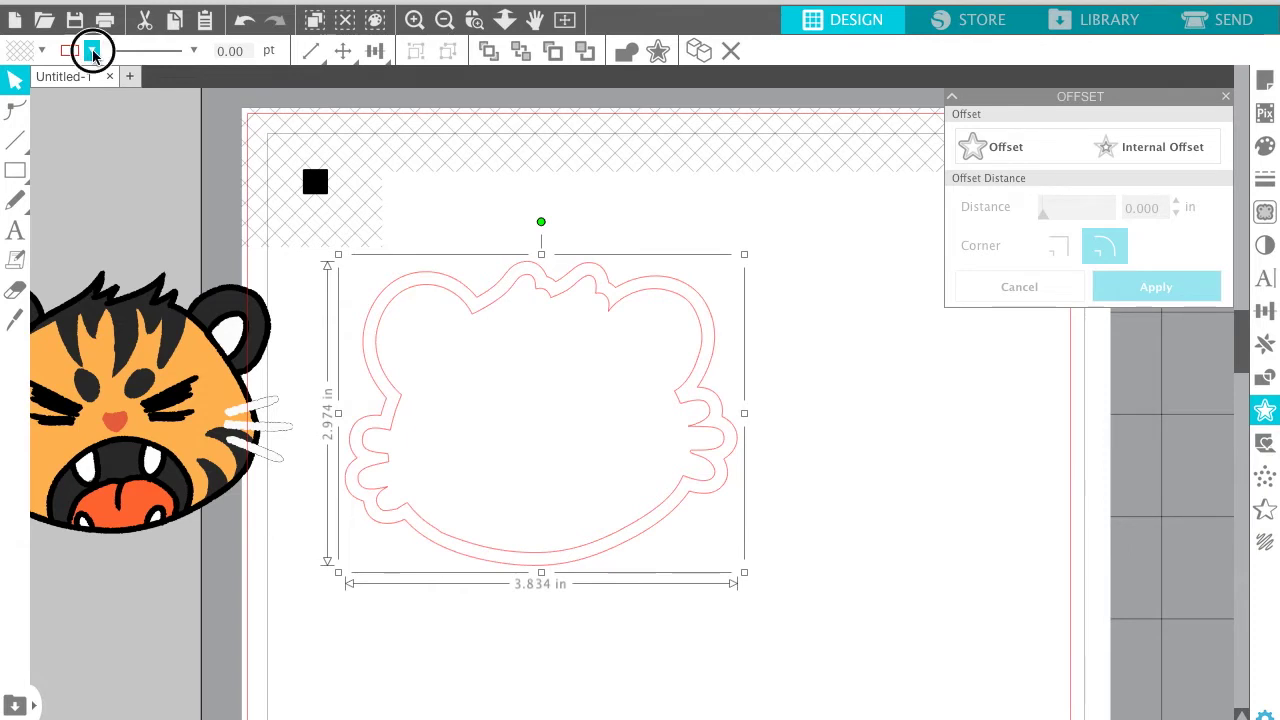
pyautogui.click(91, 53)
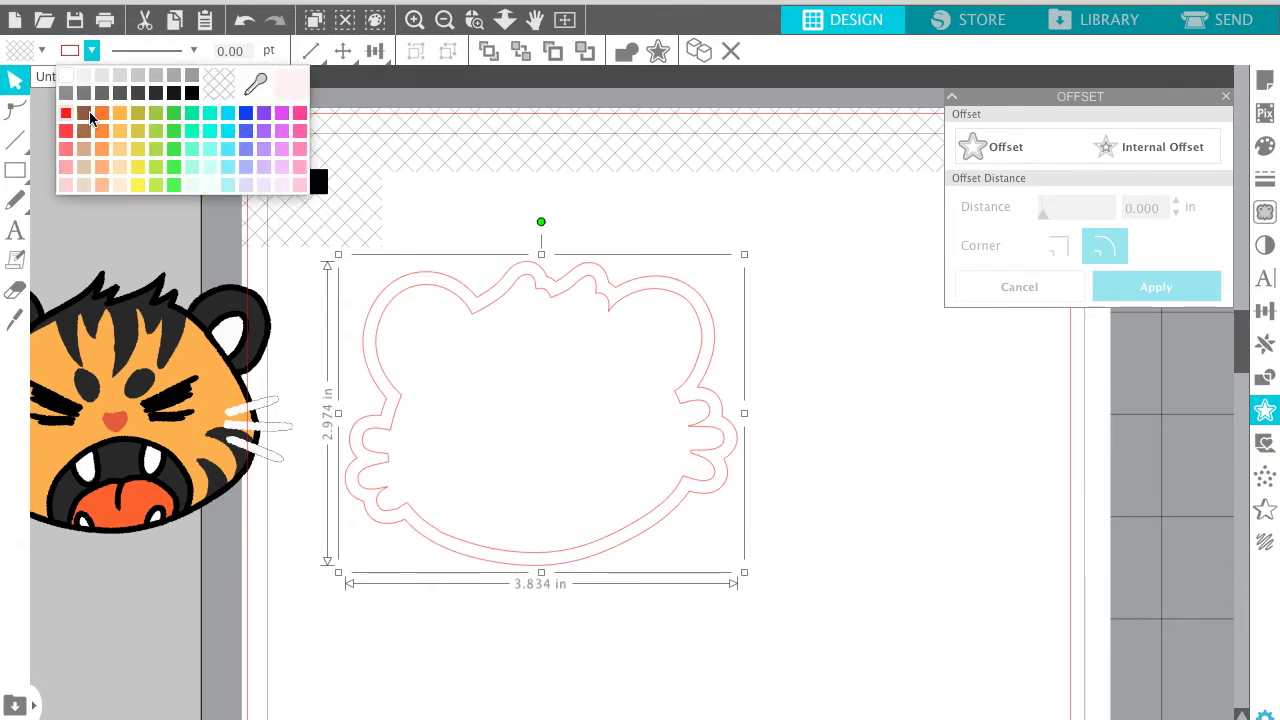
pyautogui.click(245, 113)
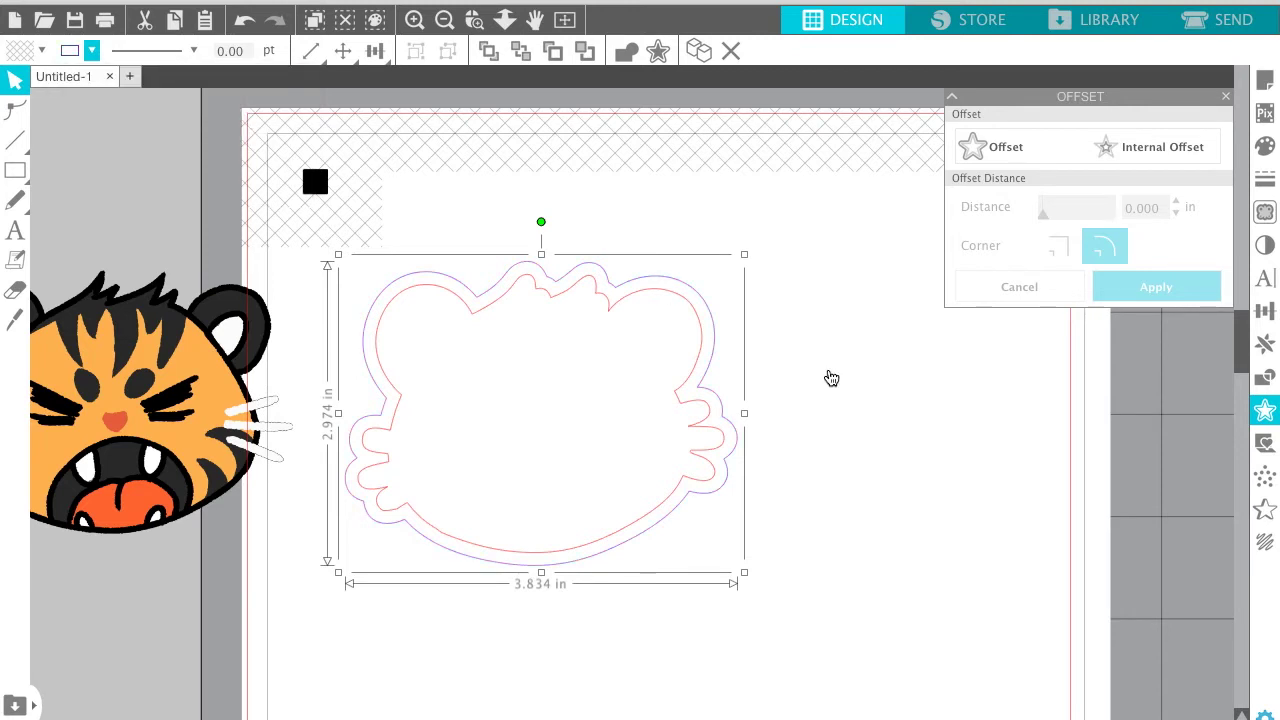
pyautogui.click(870, 401)
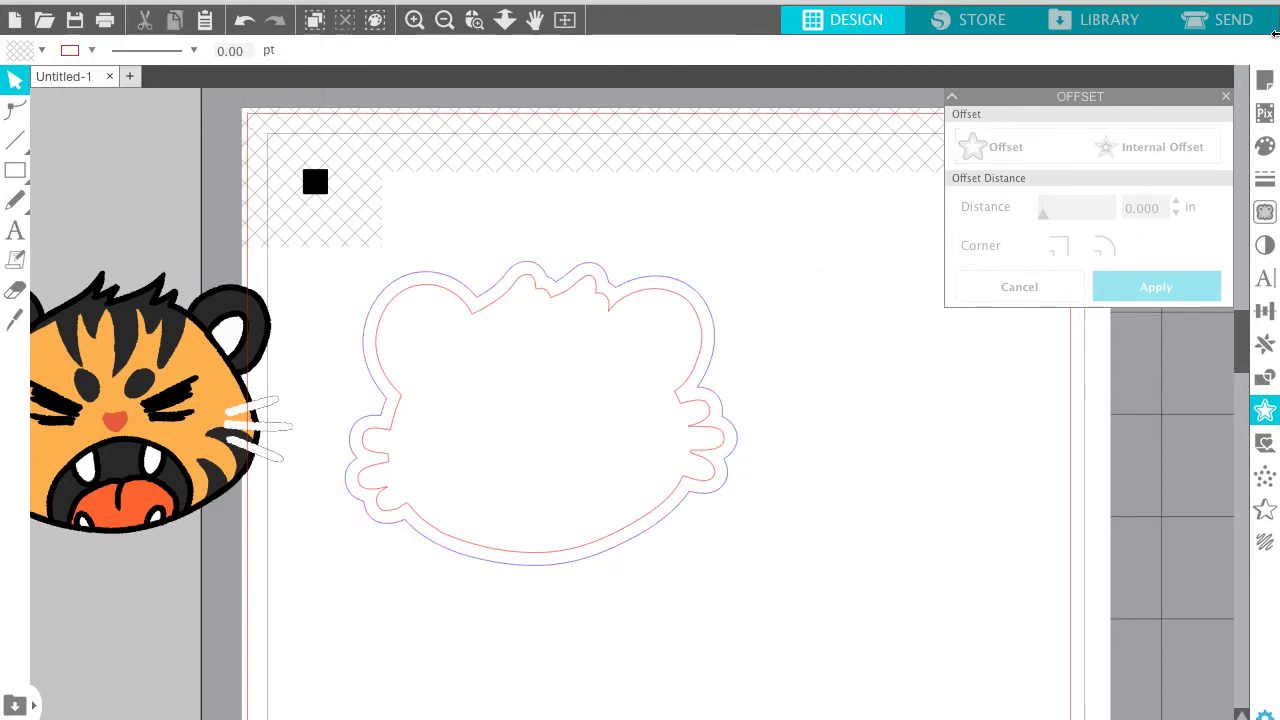
# - Move the tiger image back onto the page, centered inside both cut outlines, and close the offset settings
pyautogui.moveTo(137, 410); pyautogui.dragTo(557, 418)
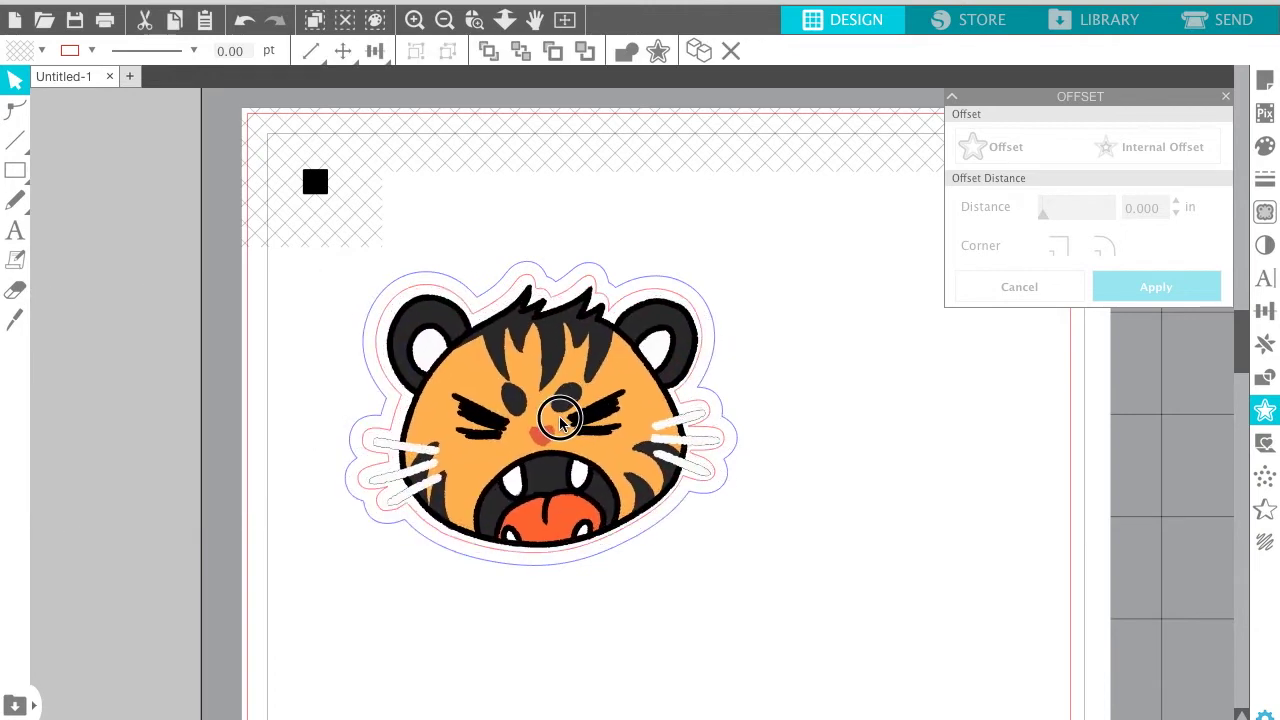
pyautogui.moveTo(557, 418); pyautogui.dragTo(557, 418)
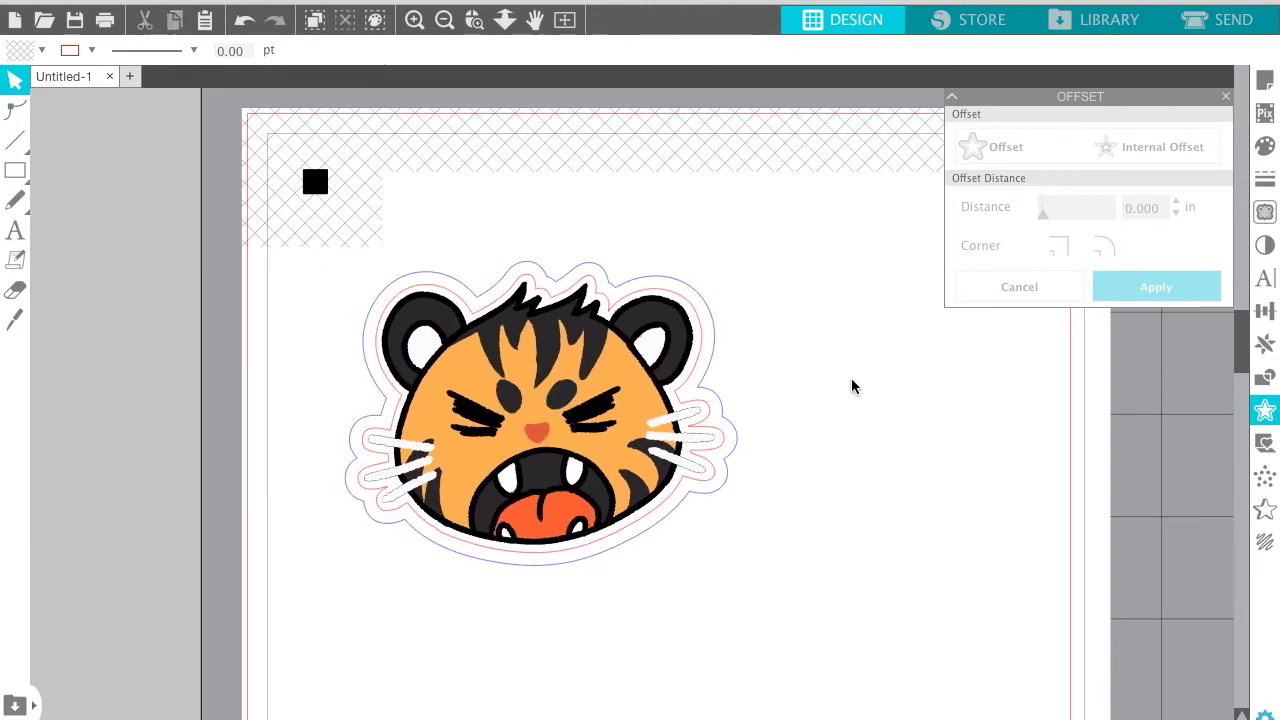
pyautogui.click(1226, 98)
# - Group the tiger image with its two cut outlines and move the group slightly higher on the page
pyautogui.moveTo(290, 245); pyautogui.dragTo(840, 622)
pyautogui.rightClick(507, 388)
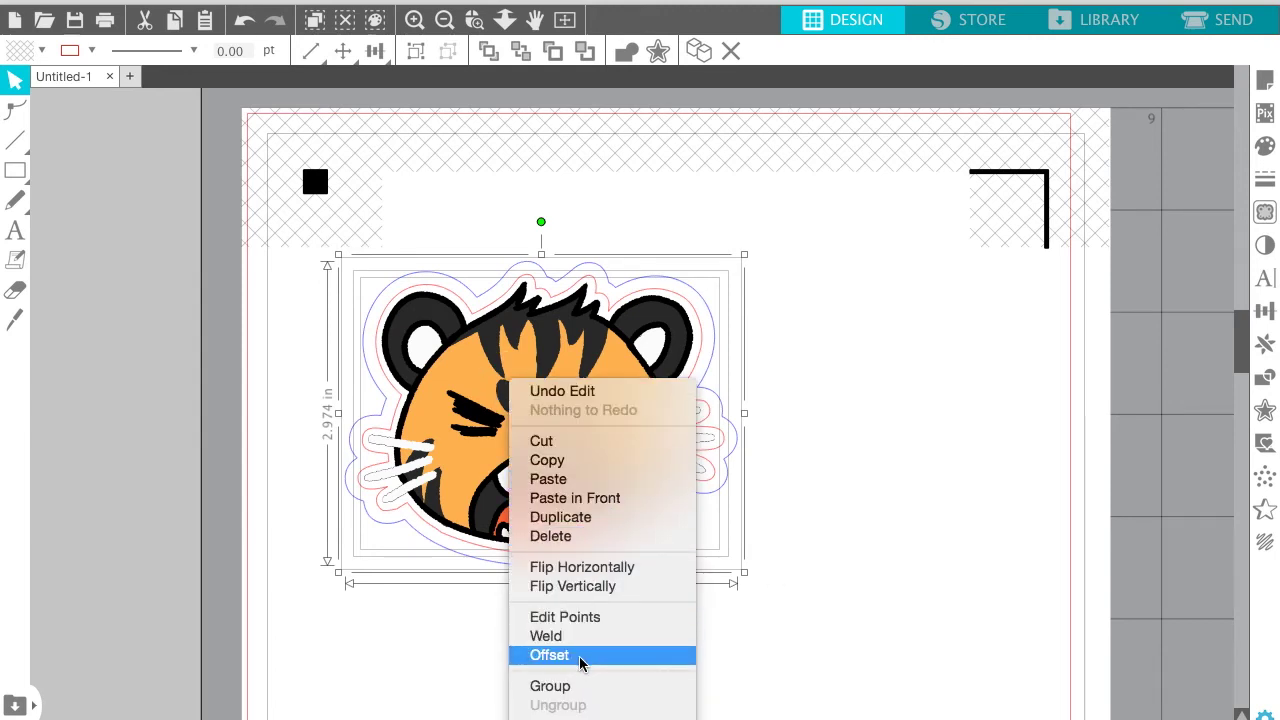
pyautogui.scroll(-2, 588, 650)
pyautogui.click(588, 621)
pyautogui.moveTo(600, 460); pyautogui.dragTo(590, 365)
pyautogui.click(854, 363)
# - Place JanuaryStickersFlatFinalNoBG.png from the January 2019 folder in Finder onto the page below the tiger, then minimize the folder
pyautogui.scroll(-3, 791, 181)
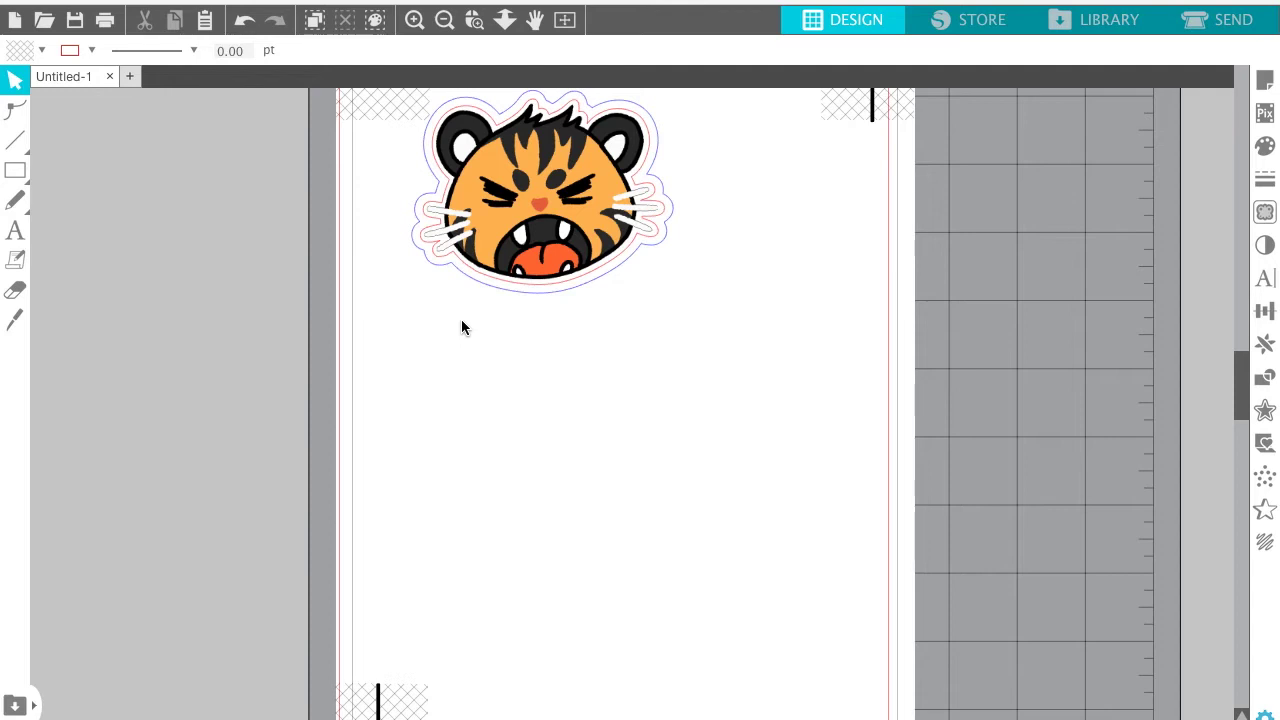
pyautogui.press('ctrl+super+f')
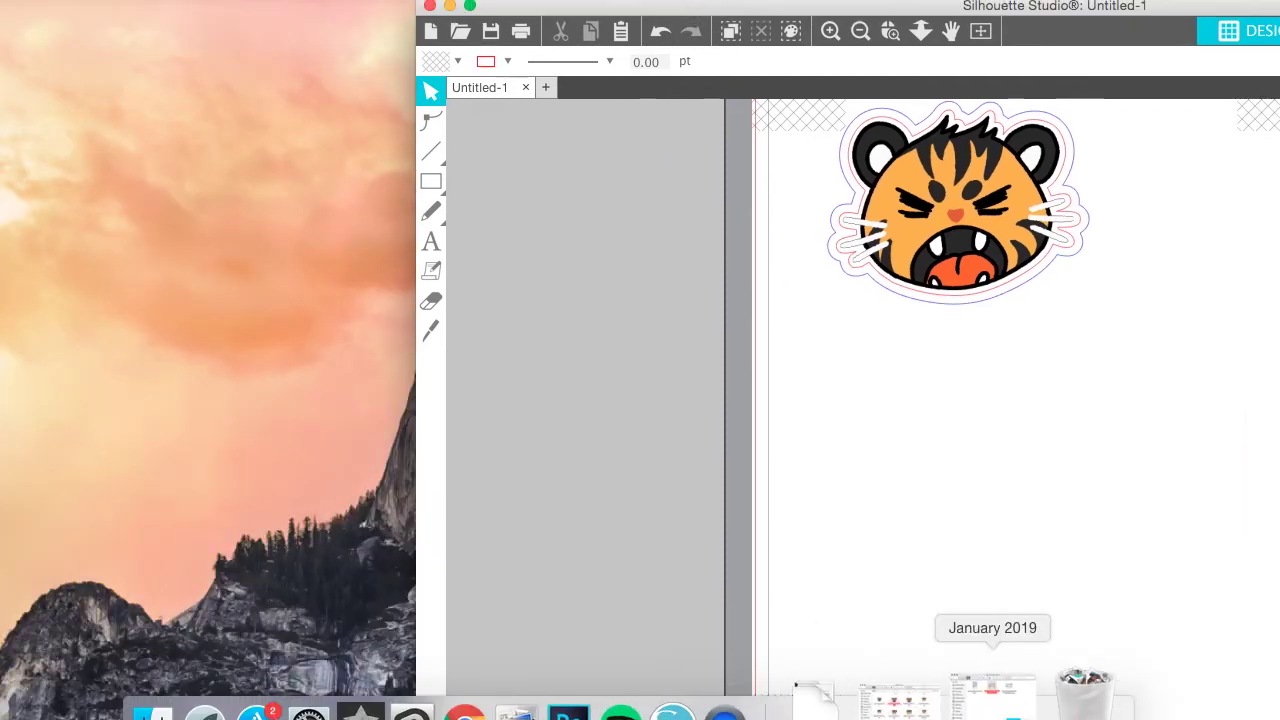
pyautogui.click(983, 700)
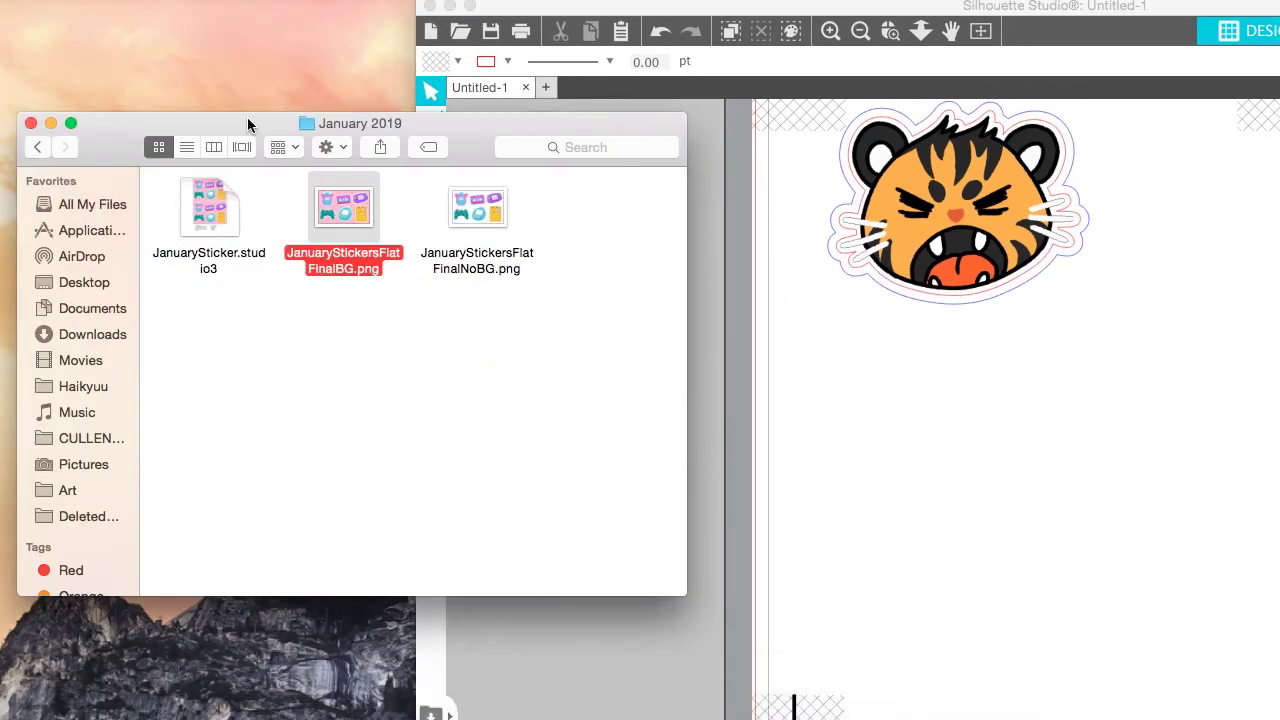
pyautogui.click(489, 213)
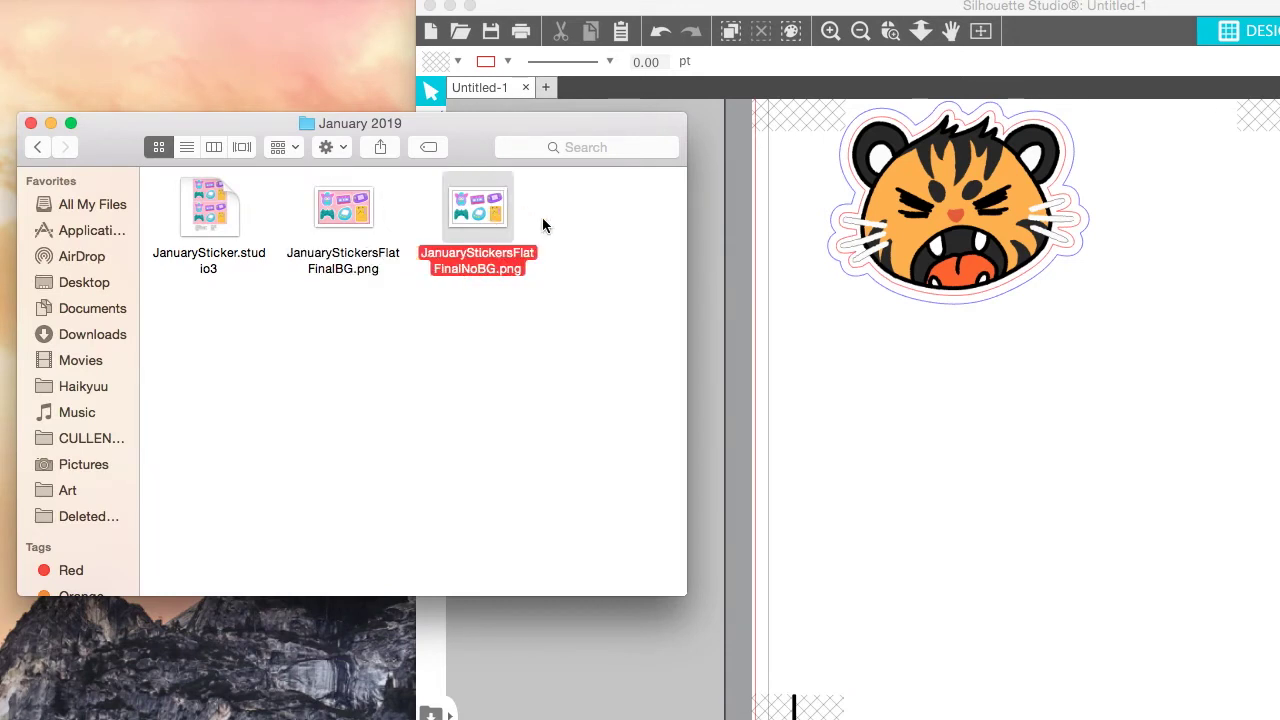
pyautogui.click(361, 215)
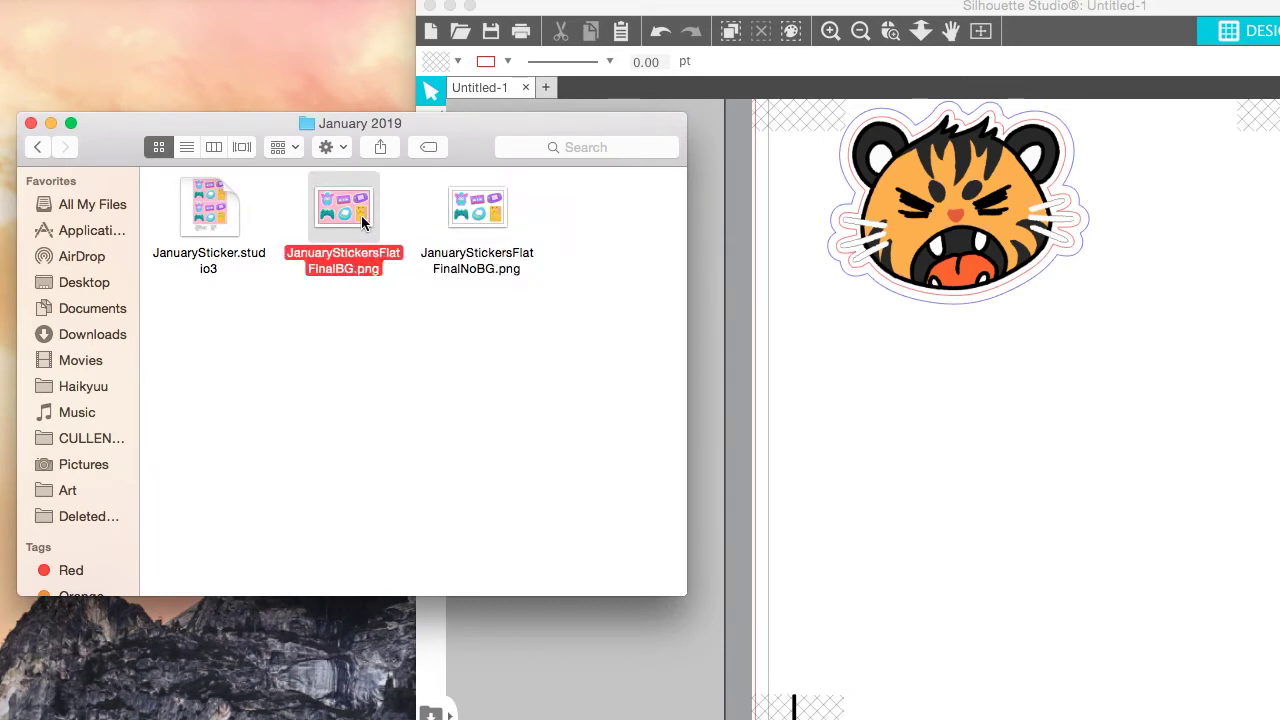
pyautogui.click(475, 196)
pyautogui.moveTo(475, 210); pyautogui.dragTo(1036, 504)
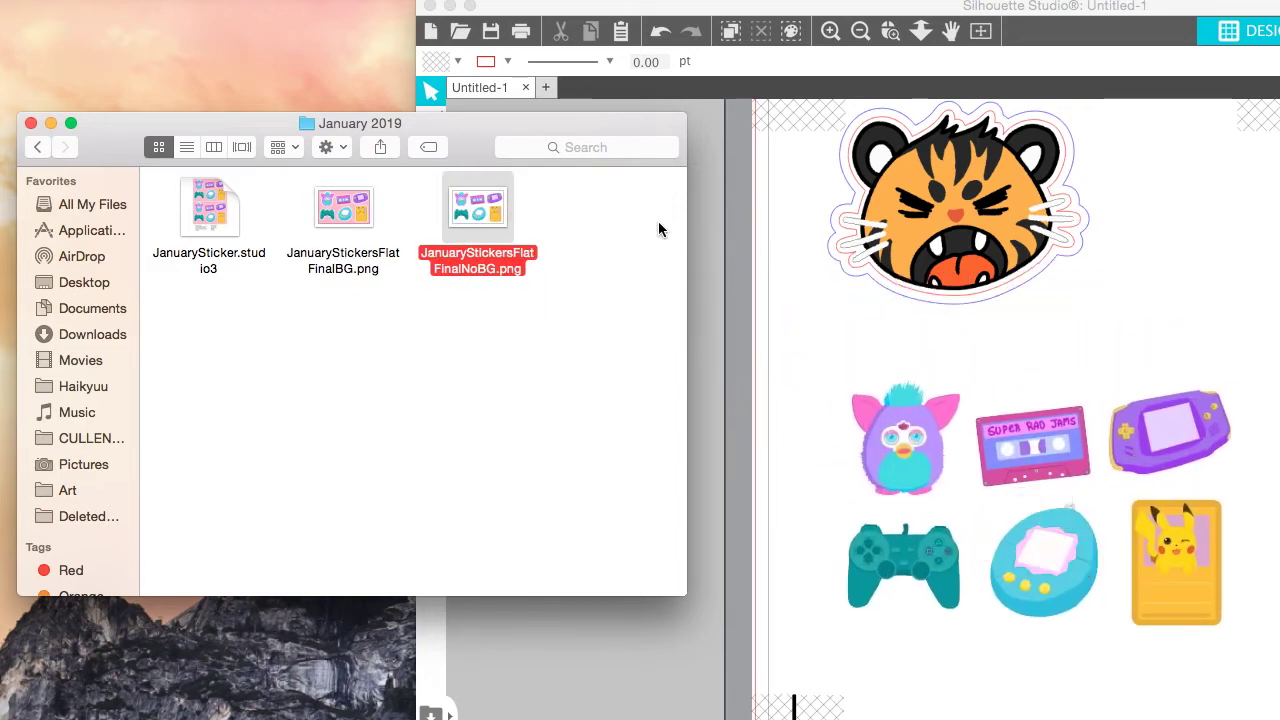
pyautogui.click(50, 122)
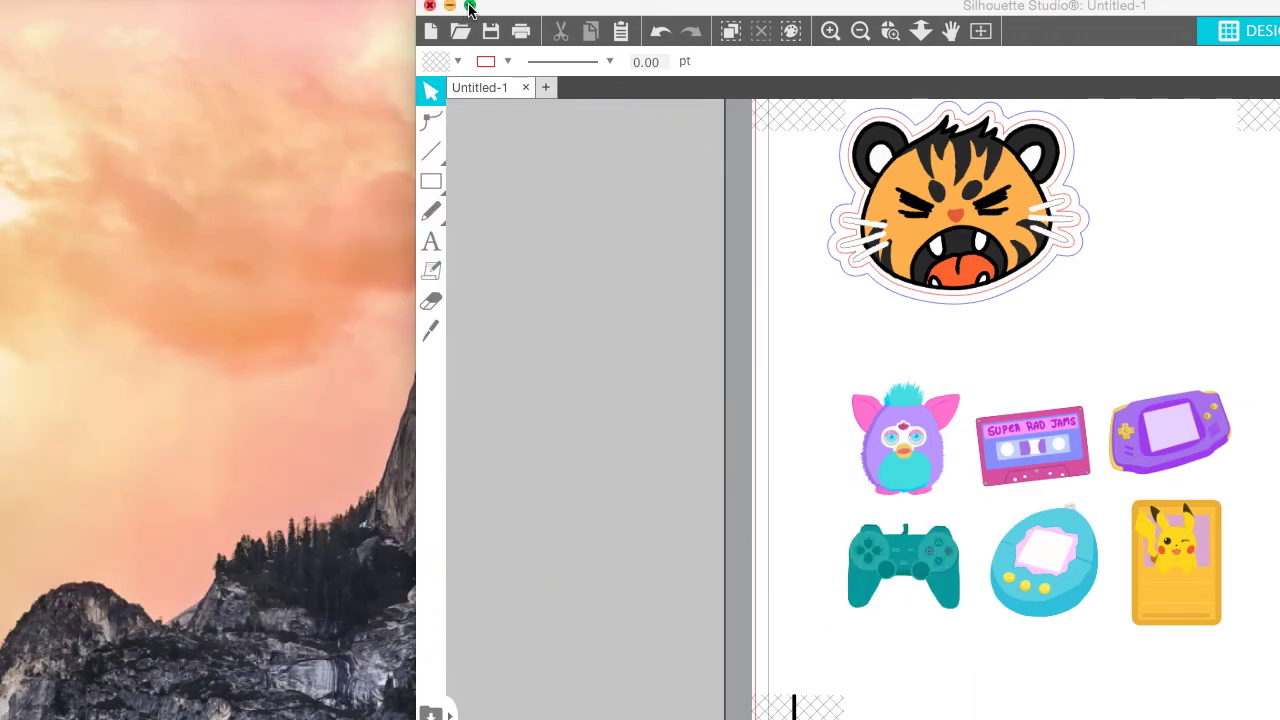
# - Maximize the design window and select a trace area about 6.85 by 4.7 in around all six January stickers
pyautogui.click(470, 6)
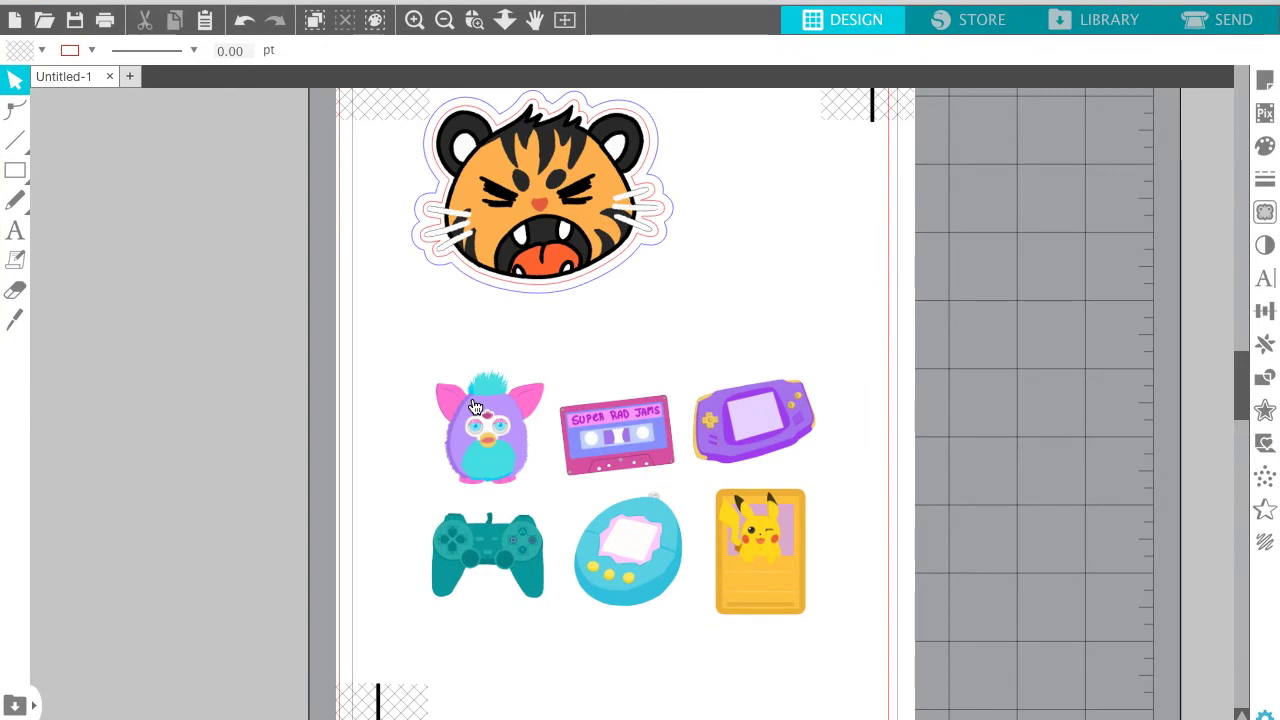
pyautogui.click(524, 405)
pyautogui.click(672, 324)
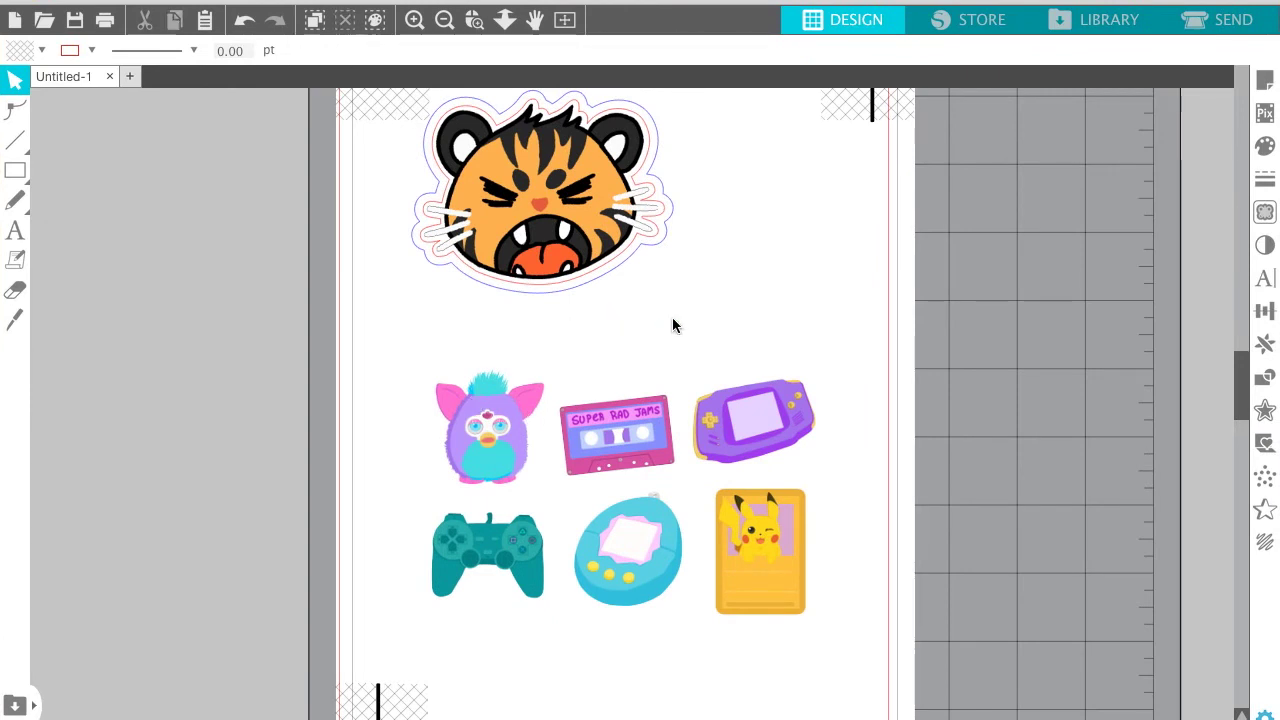
pyautogui.click(1265, 212)
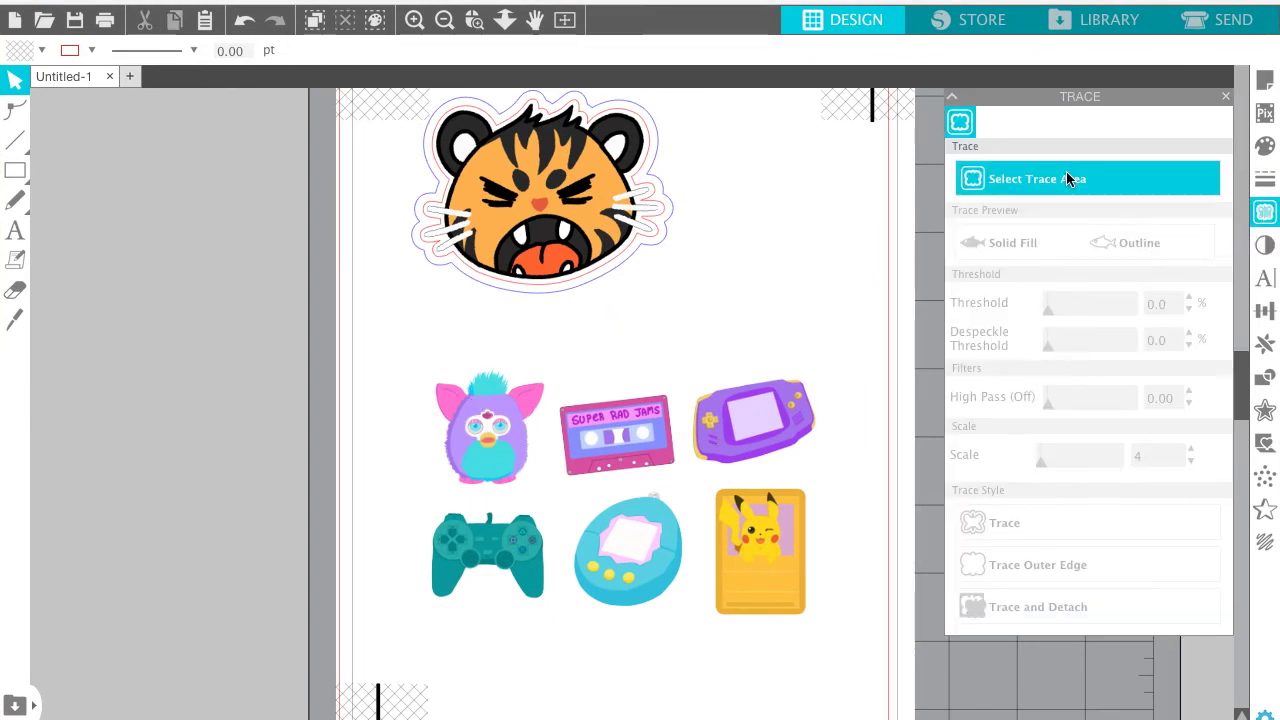
pyautogui.click(1066, 179)
pyautogui.moveTo(392, 335)
pyautogui.mouseDown()
pyautogui.moveTo(680, 614)
pyautogui.moveTo(877, 671)
pyautogui.moveTo(860, 658)
pyautogui.mouseUp()
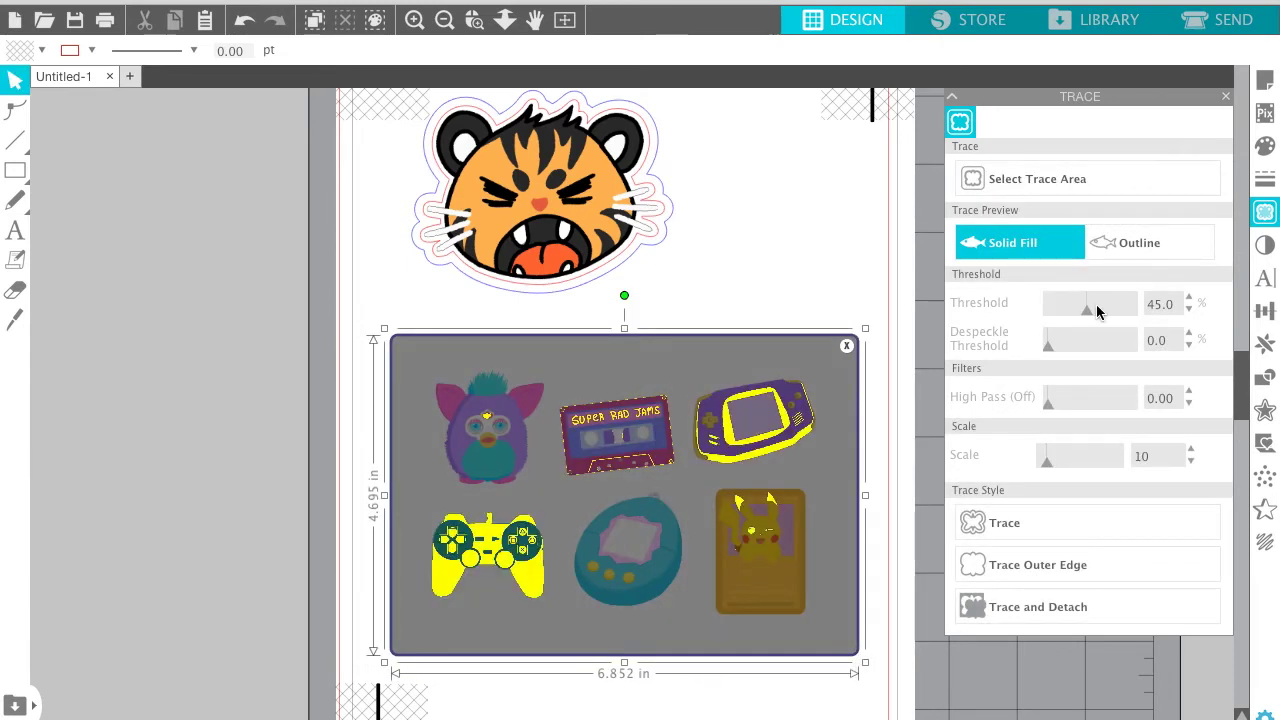
# - Set the trace threshold to 100%, trace the outer edges of the six stickers, and close the trace settings
pyautogui.moveTo(1094, 305); pyautogui.dragTo(1135, 305)
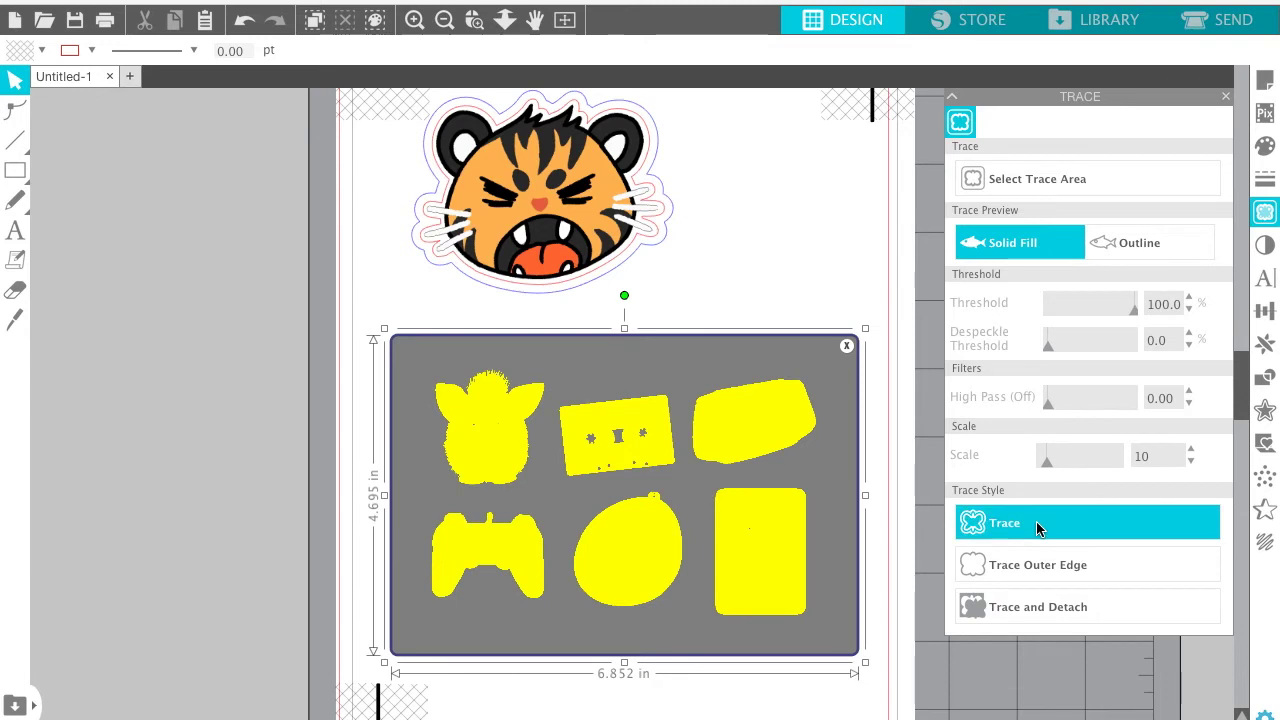
pyautogui.click(1020, 580)
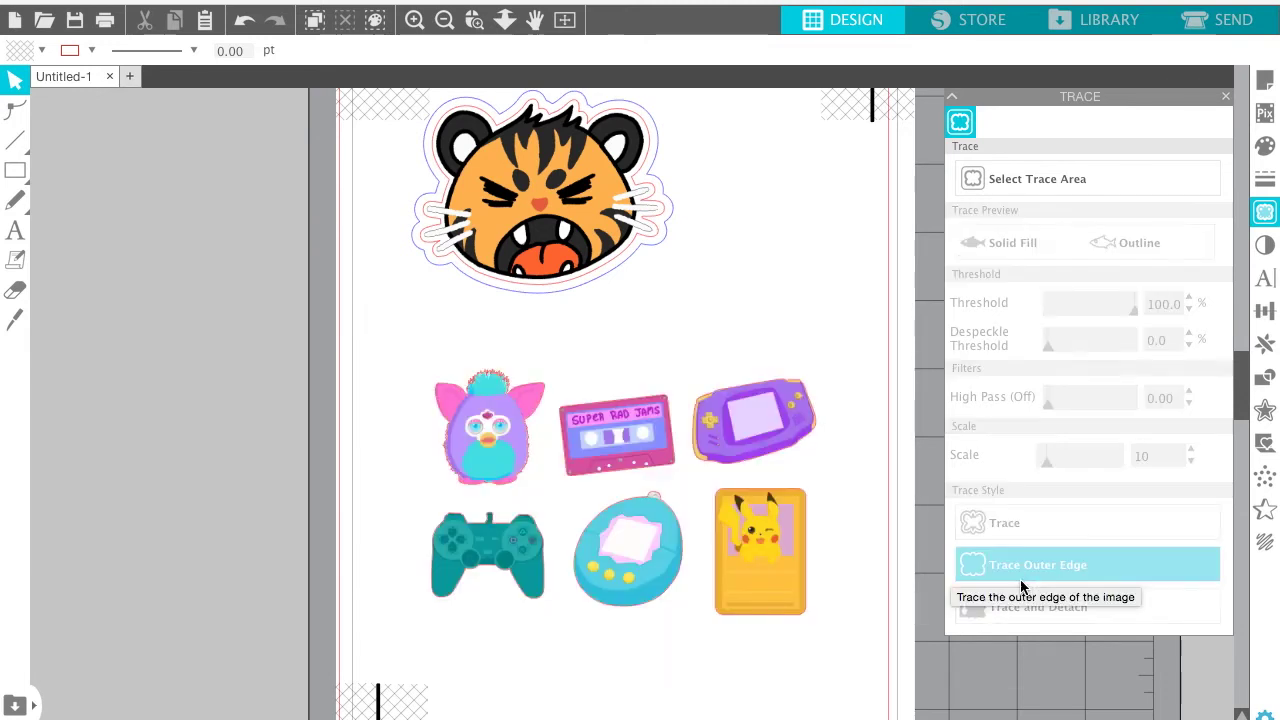
pyautogui.click(1226, 101)
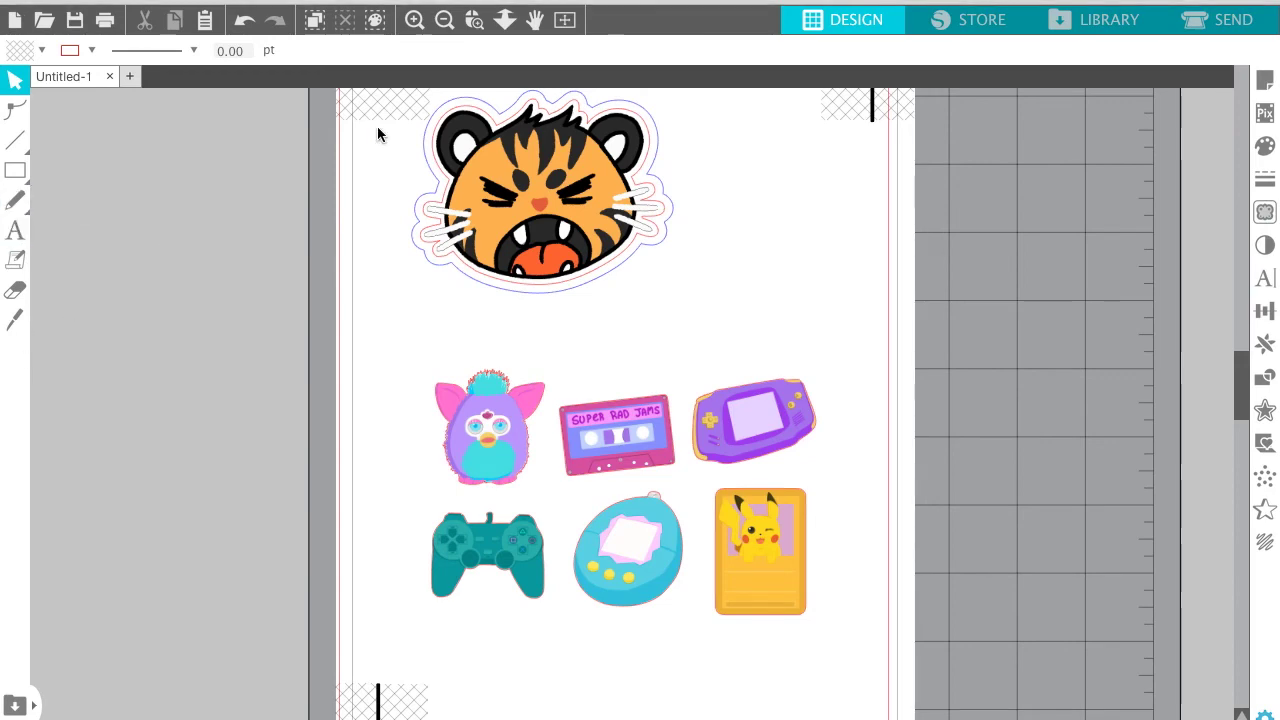
# - Move the January sticker image off the page, away from its traced outlines
pyautogui.click(416, 24)
pyautogui.scroll(5, 572, 321)
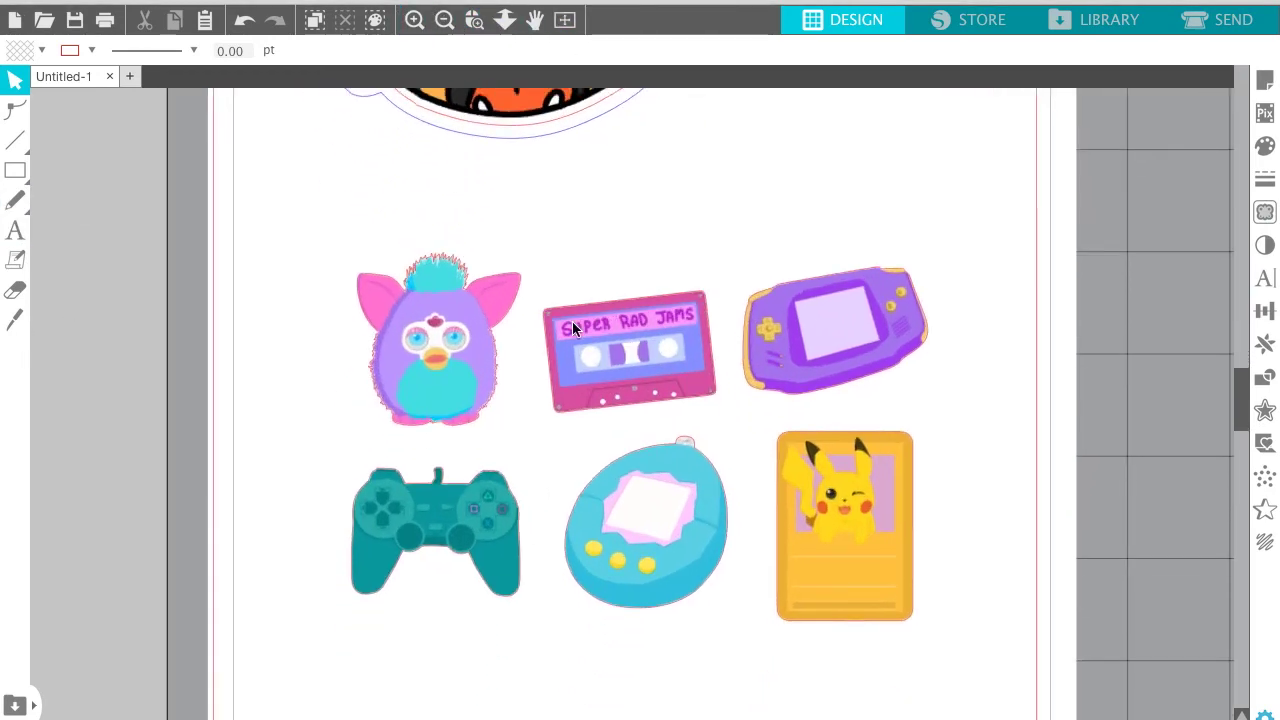
pyautogui.moveTo(462, 346); pyautogui.dragTo(12, 310)
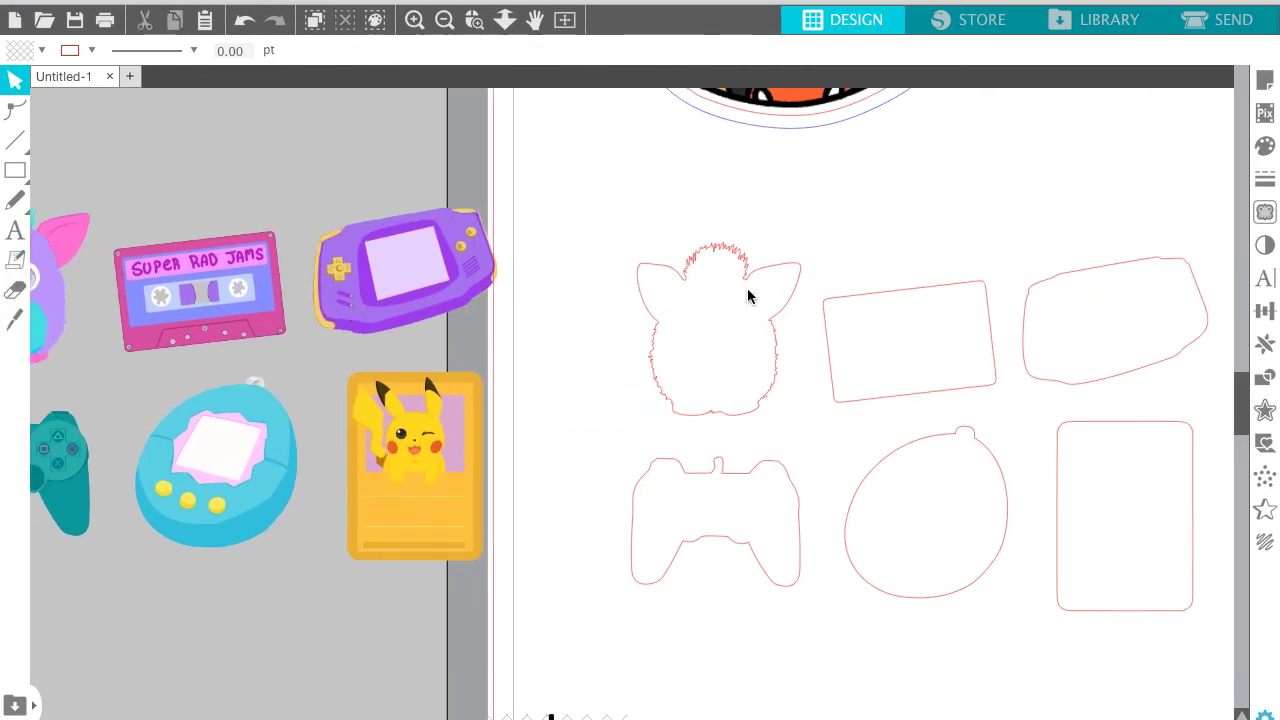
# - Offset the six traced sticker outlines by 0.035 in with rounded corners and apply it
pyautogui.scroll(1, 906, 230)
pyautogui.hscroll(4, 906, 230)
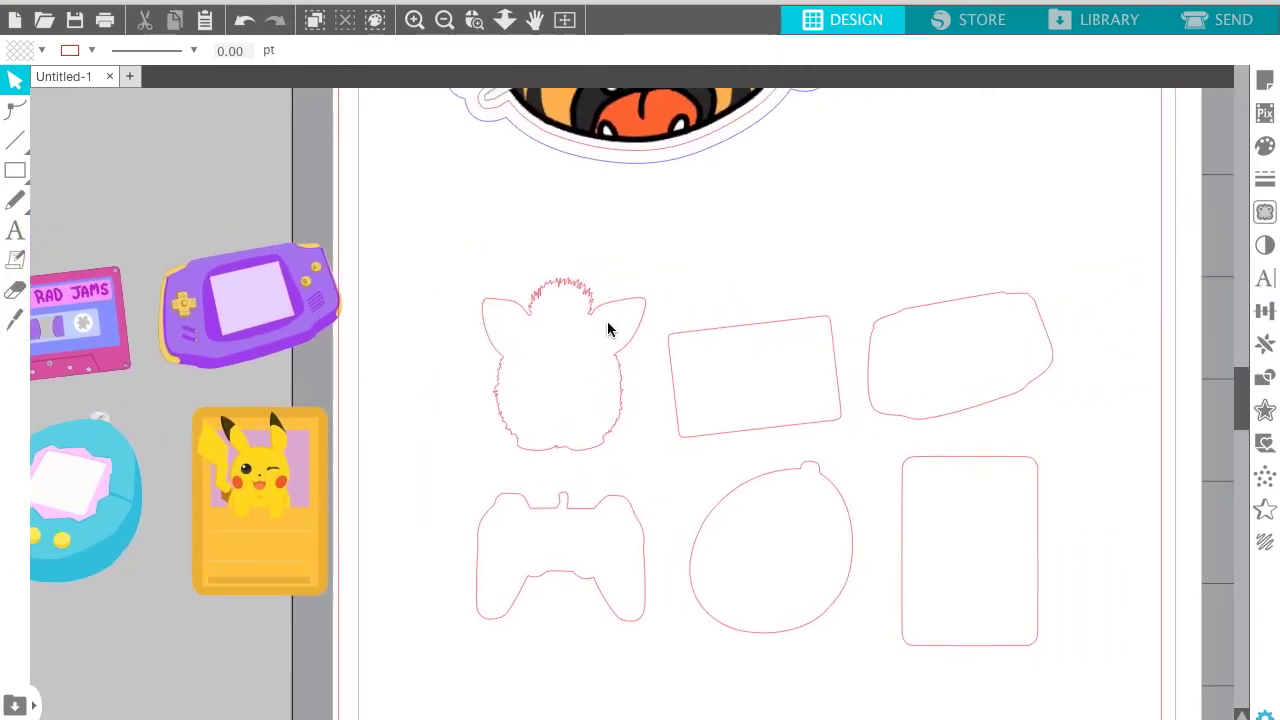
pyautogui.click(617, 357)
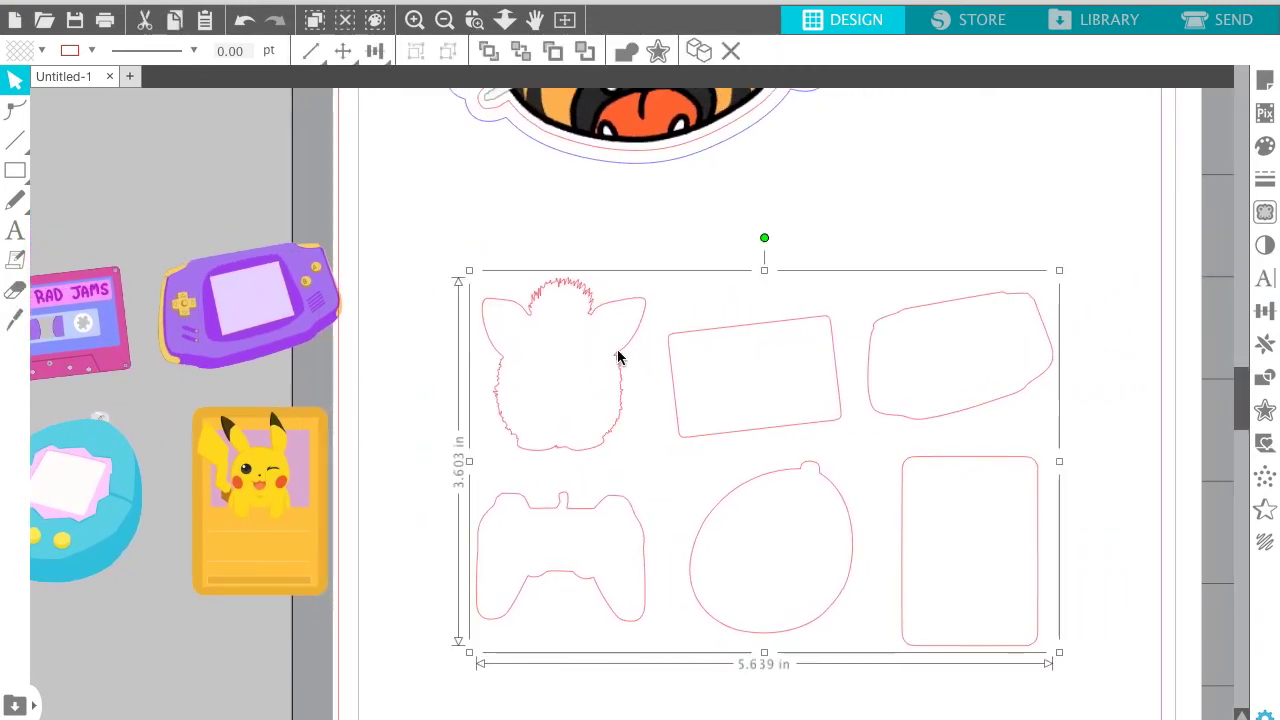
pyautogui.click(1263, 412)
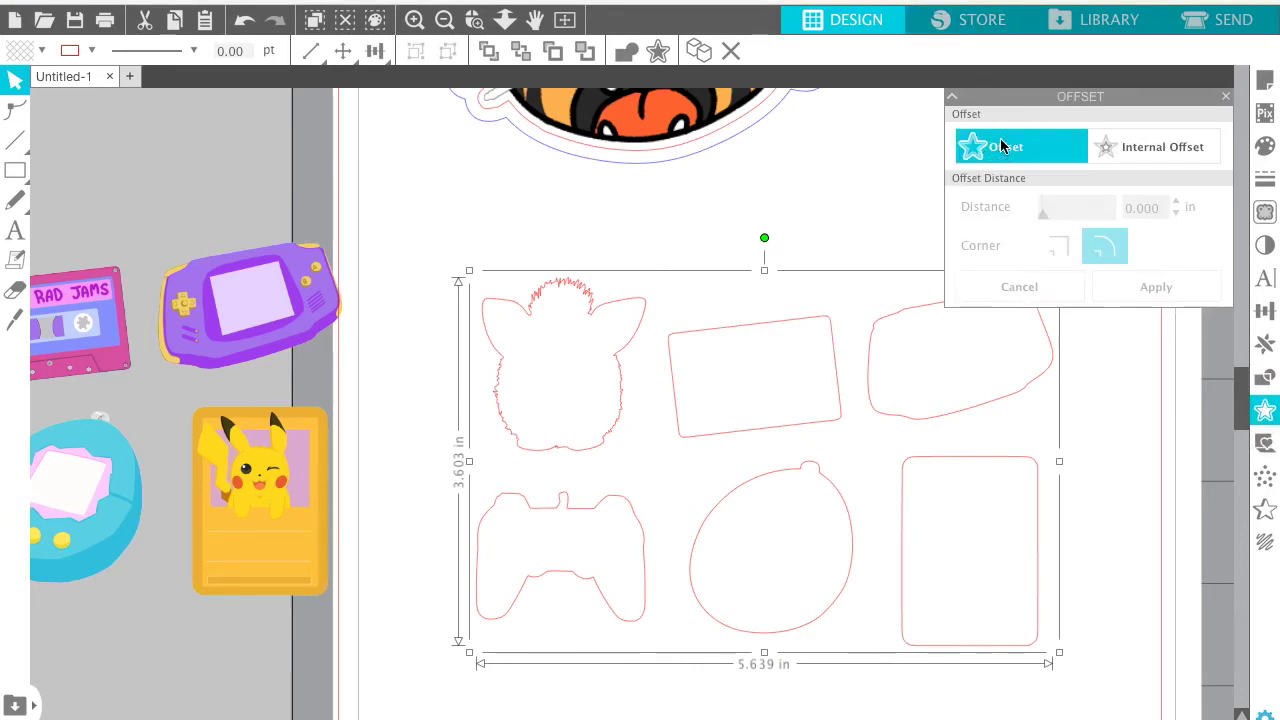
pyautogui.click(1003, 147)
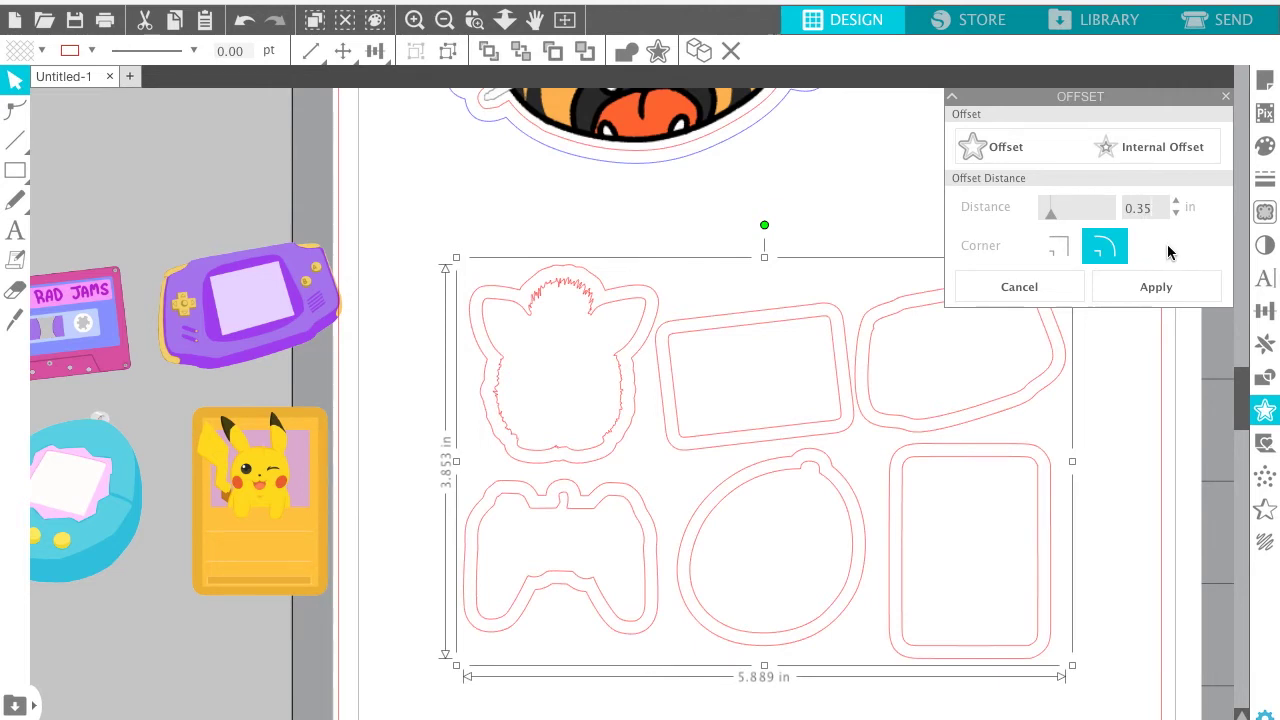
pyautogui.click(1167, 250)
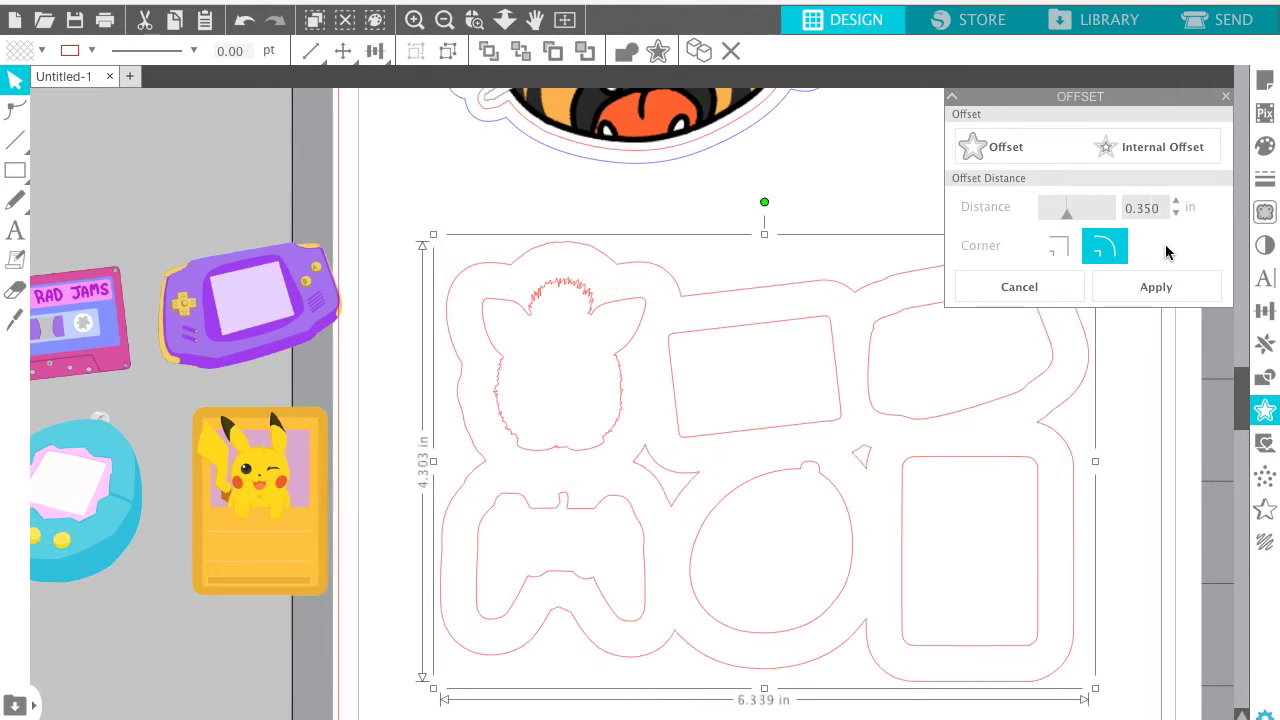
pyautogui.press('BackSpace')
pyautogui.press('BackSpace')
pyautogui.press('Return')
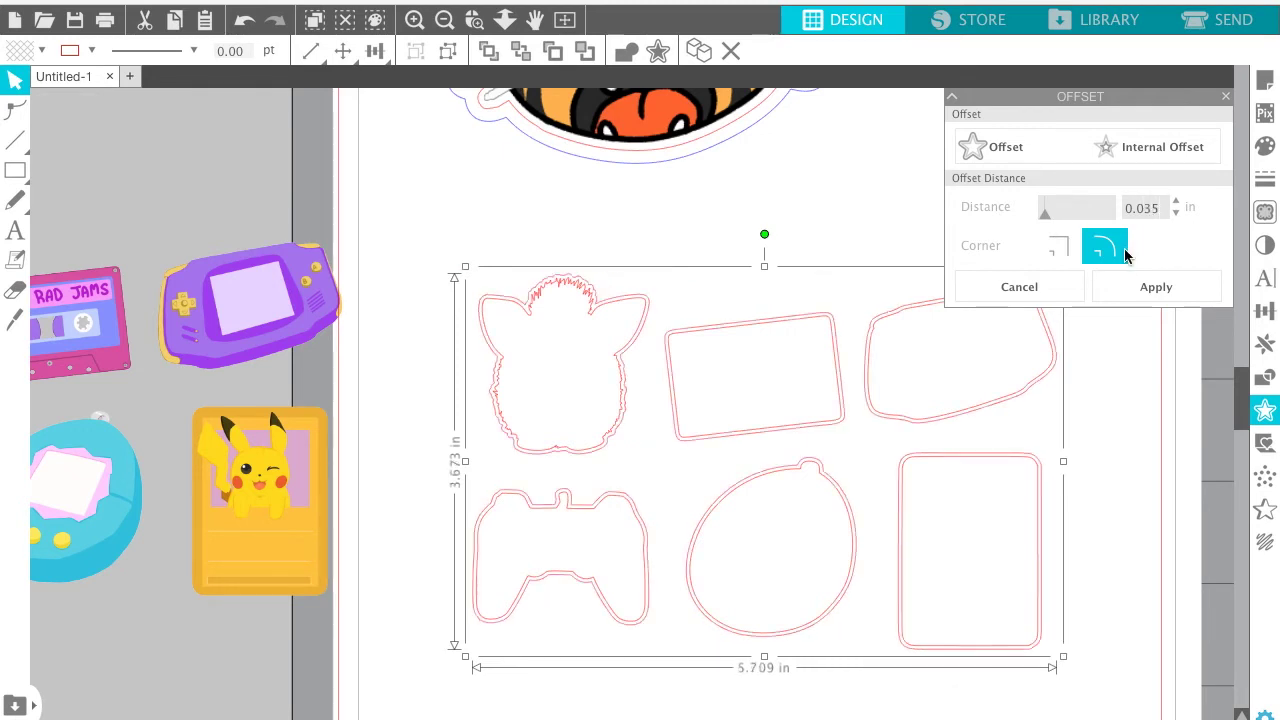
pyautogui.click(1160, 288)
pyautogui.click(700, 208)
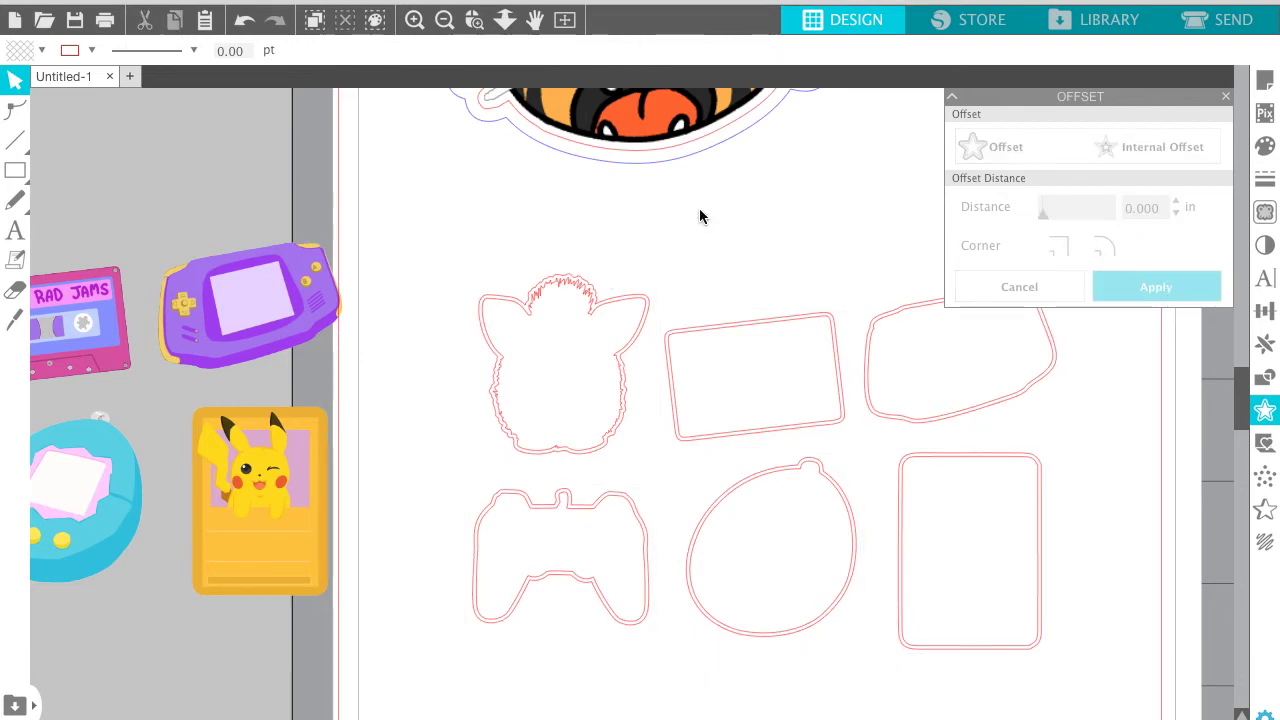
# - Delete the inner traced outlines, keeping only the offset ones, and close the offset settings
pyautogui.click(416, 21)
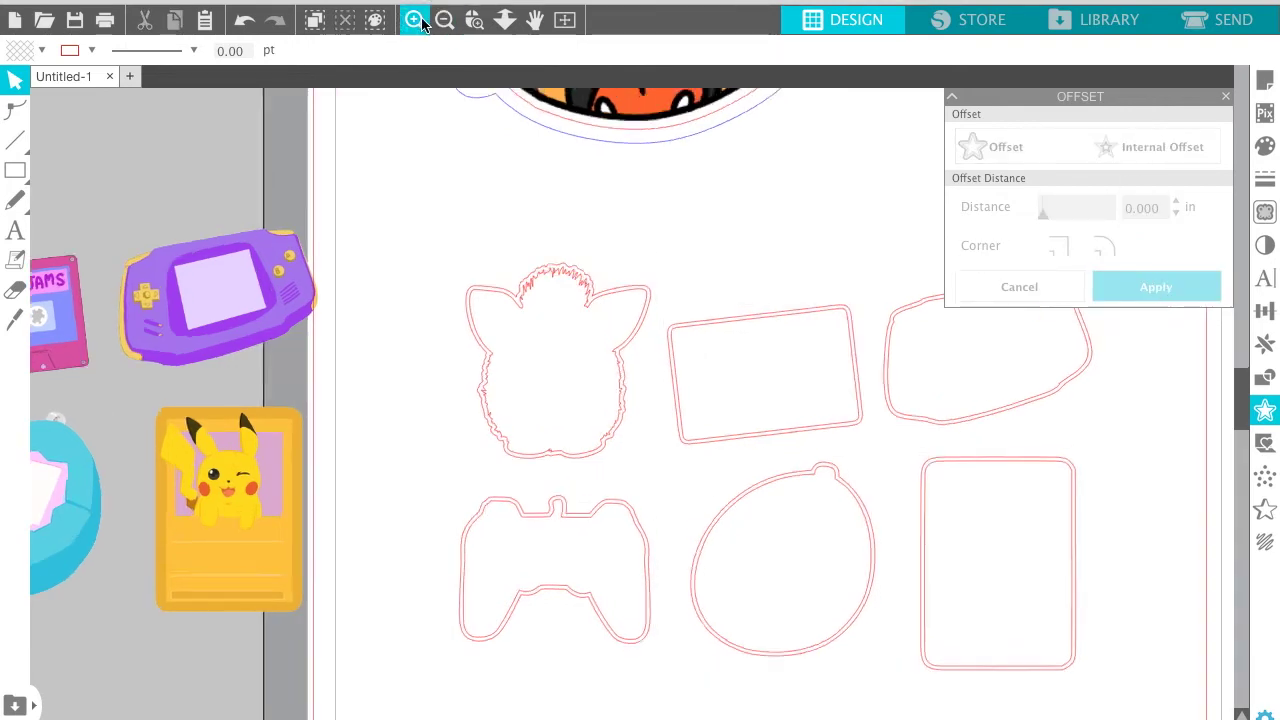
pyautogui.click(418, 22)
pyautogui.click(643, 255)
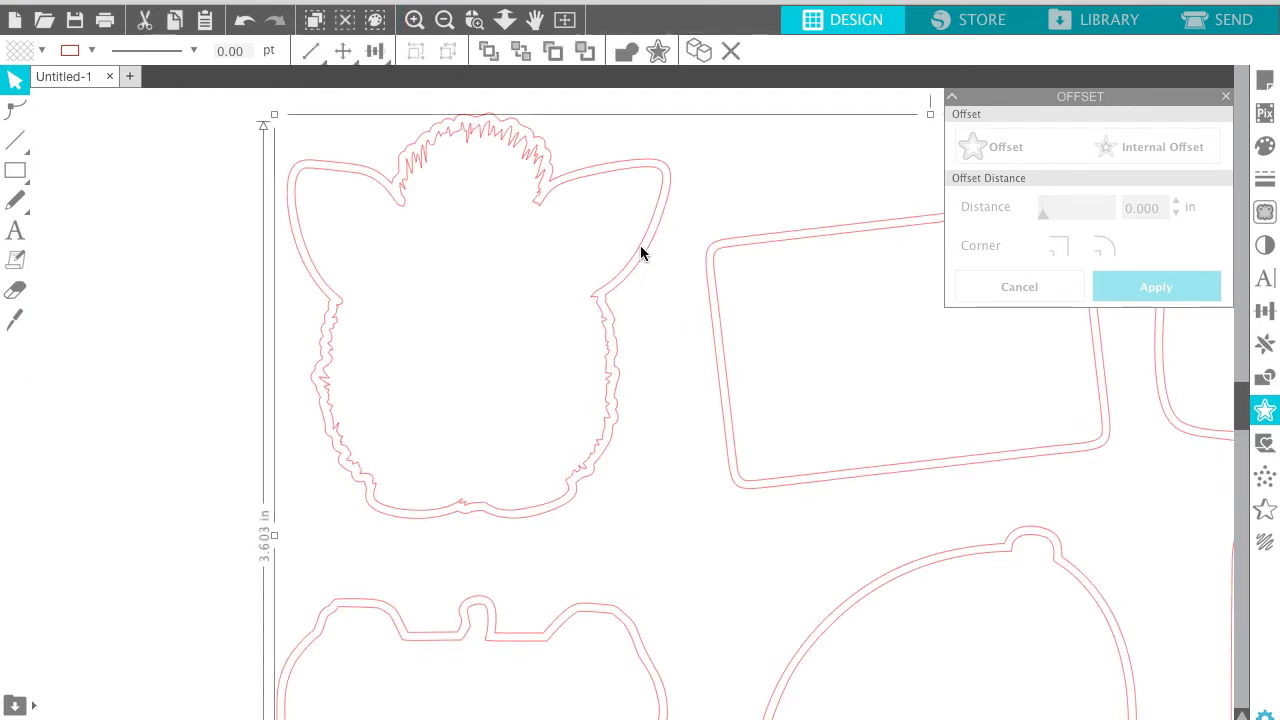
pyautogui.press('Delete')
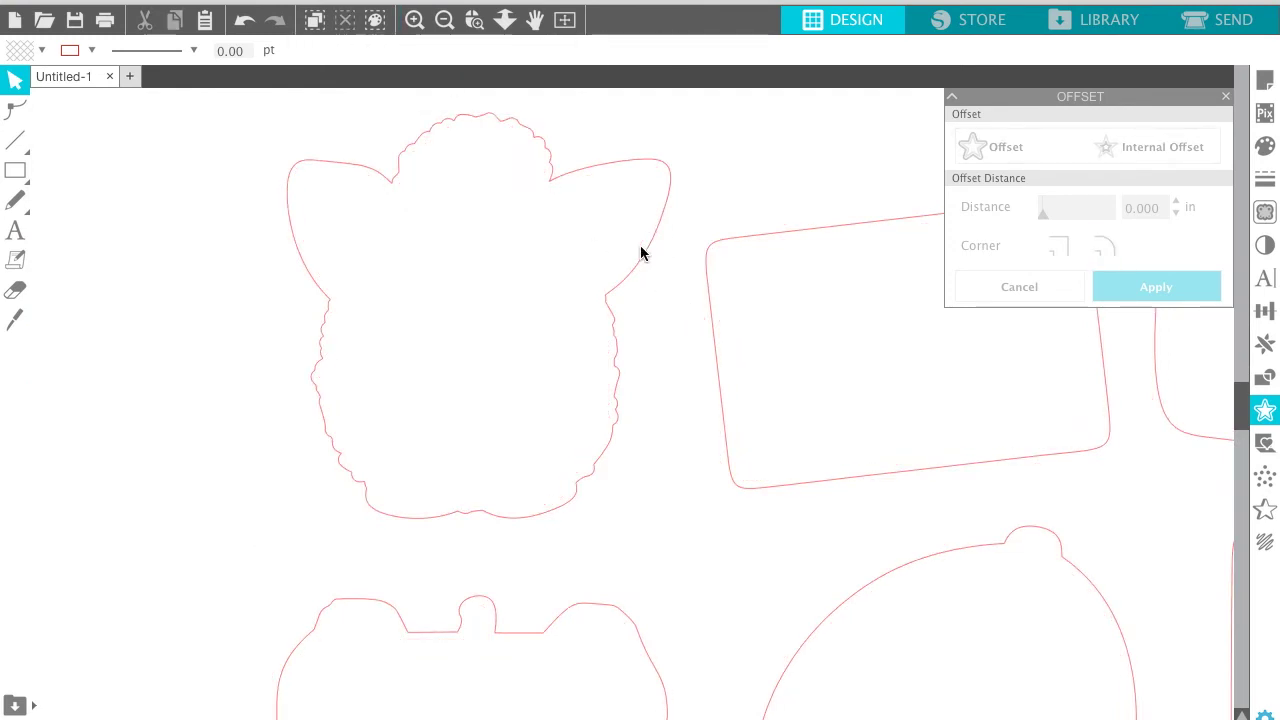
pyautogui.click(1226, 96)
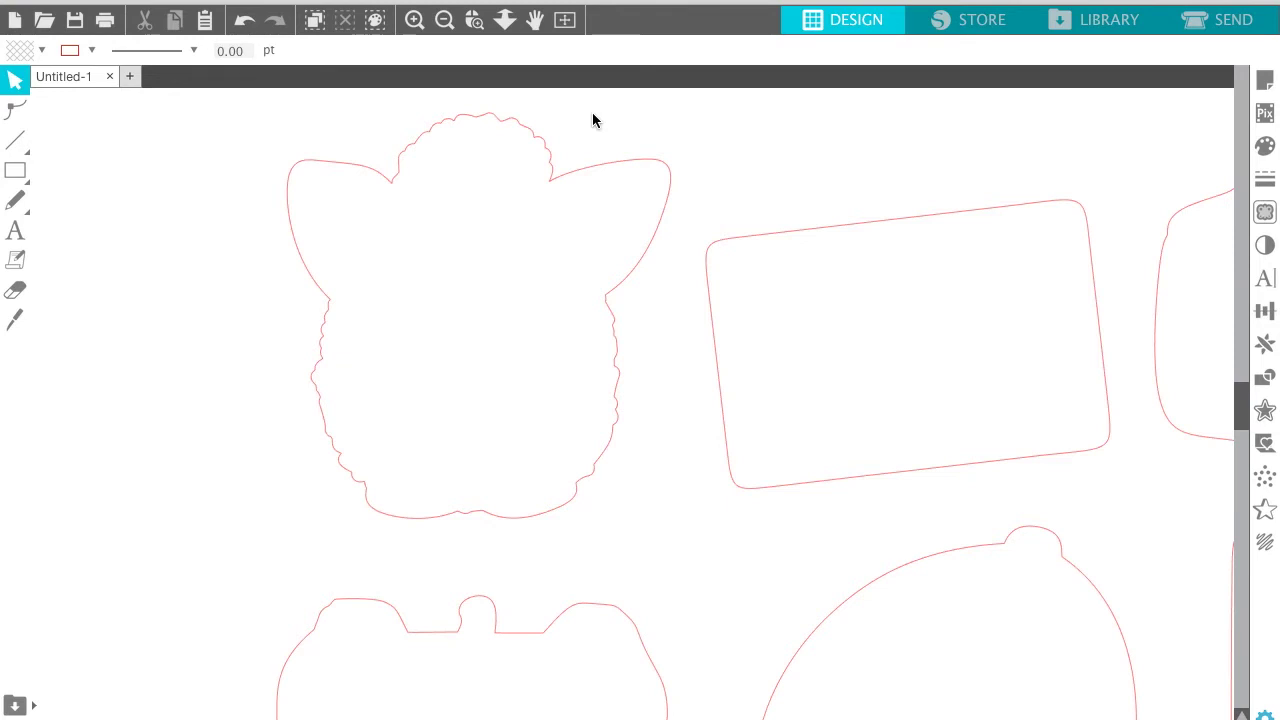
# - Delete the January sticker image without background that lies beside the page
pyautogui.click(445, 20)
pyautogui.click(445, 20)
pyautogui.click(445, 20)
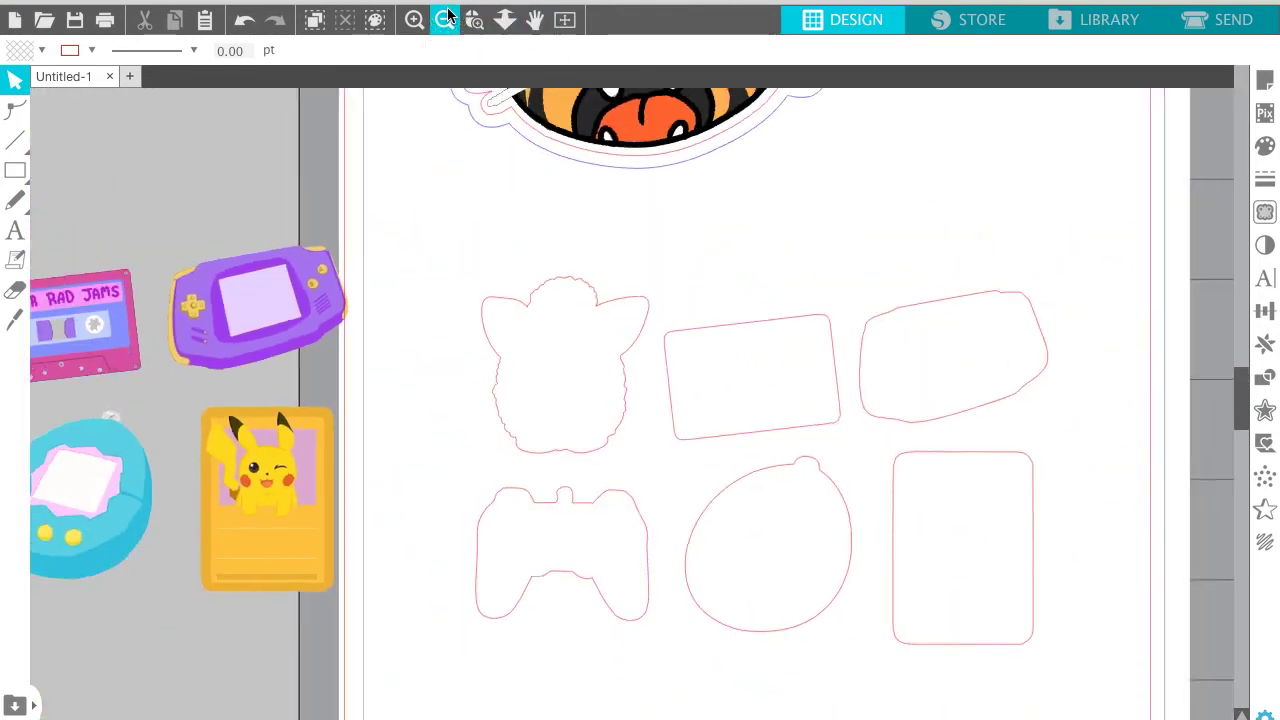
pyautogui.click(387, 389)
pyautogui.press('Delete')
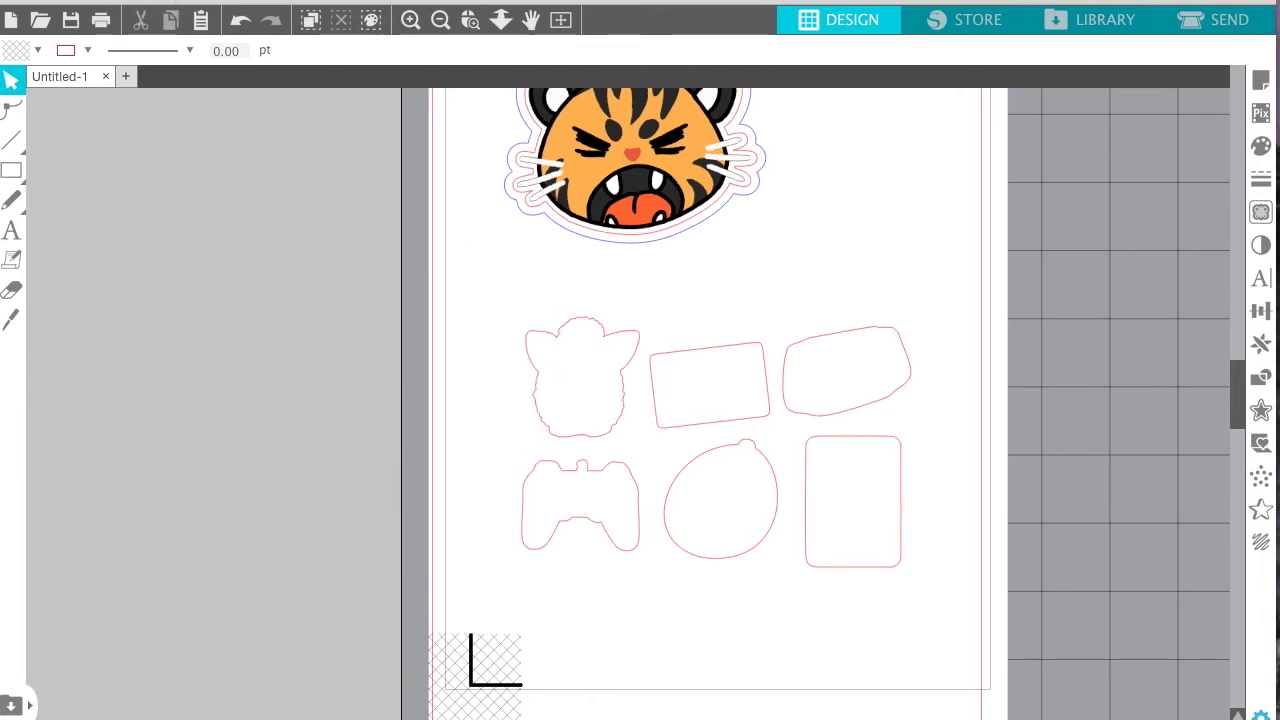
# - Bring JanuaryStickersFlatFinalBG.png from the January 2019 folder in Finder into the design and minimize the folder
pyautogui.click(926, 700)
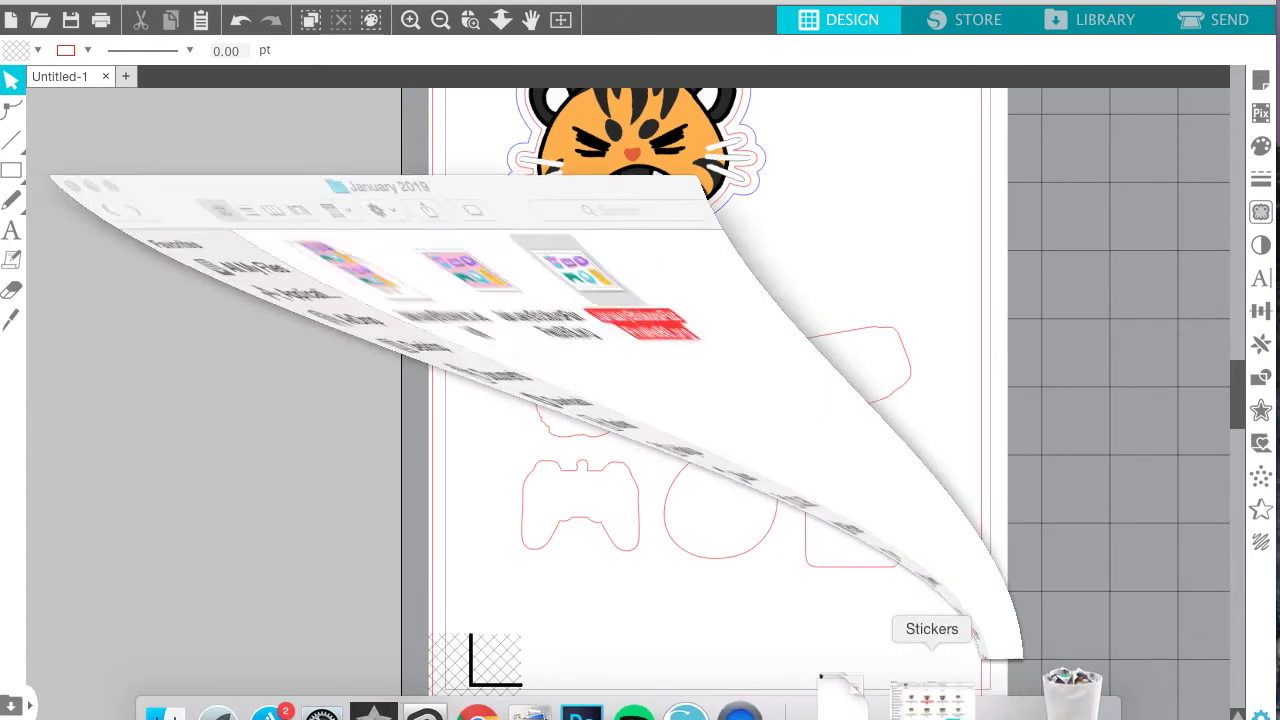
pyautogui.moveTo(335, 200); pyautogui.dragTo(1093, 207)
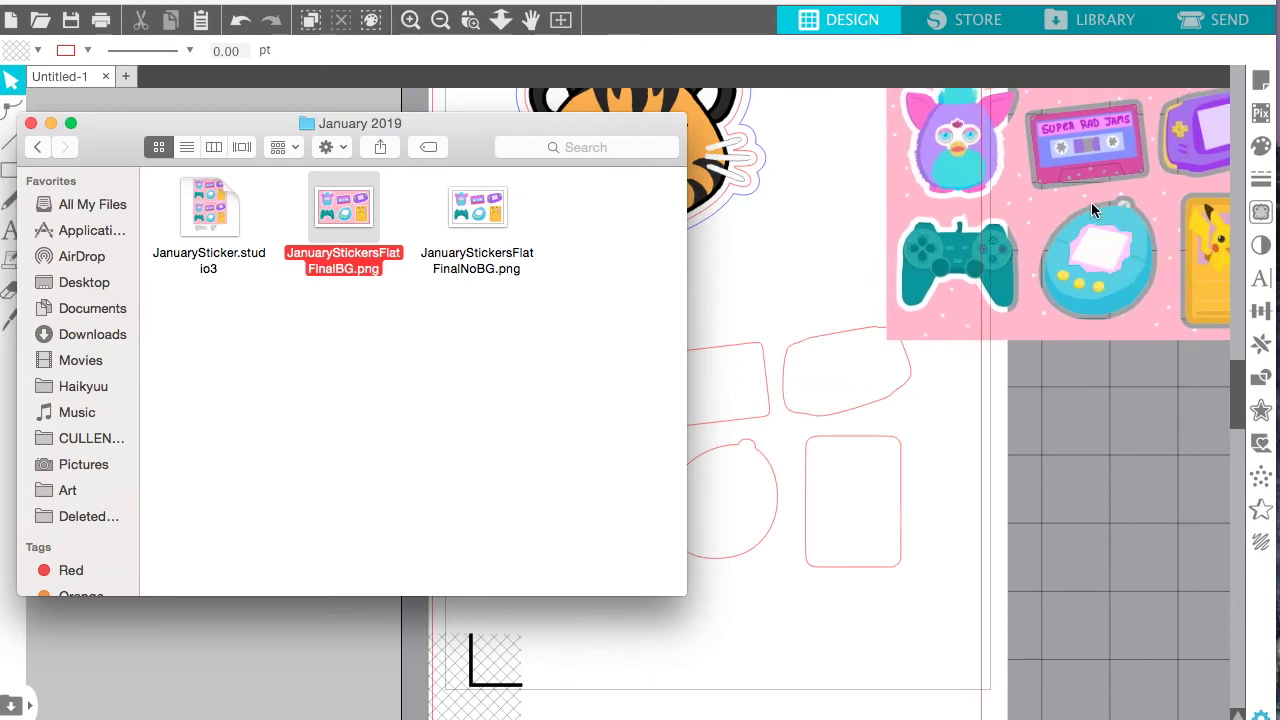
pyautogui.click(54, 123)
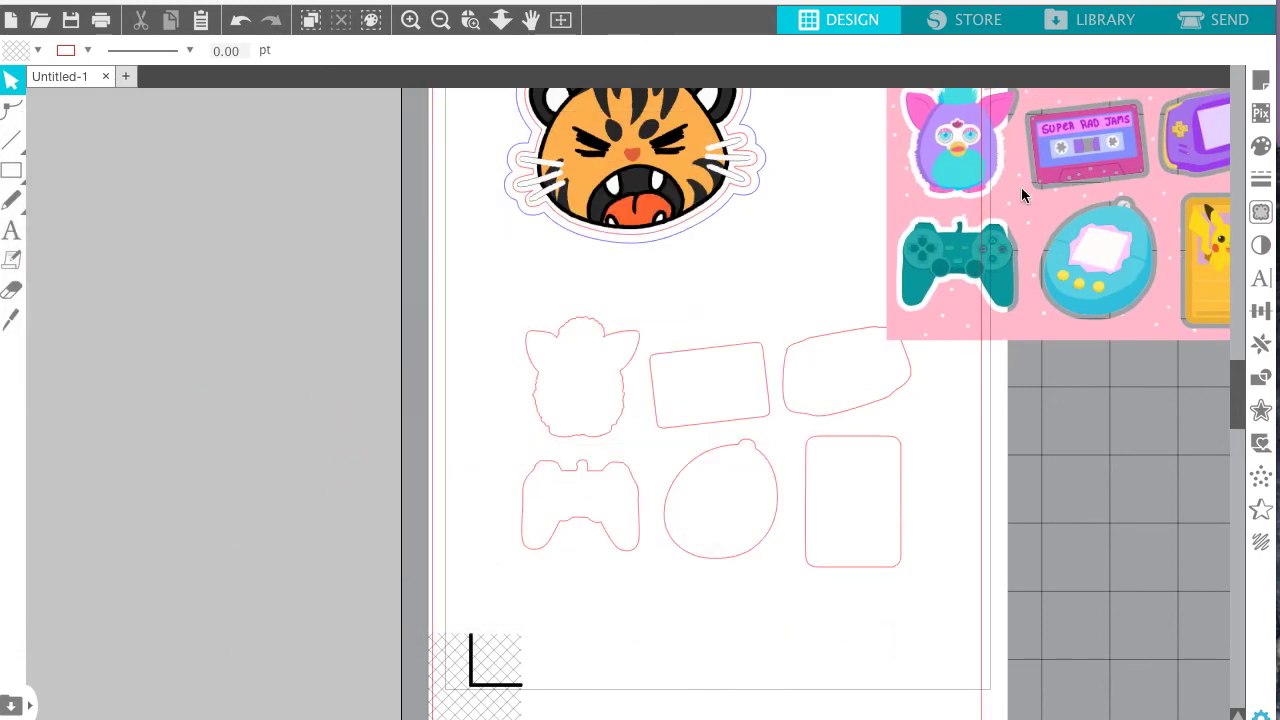
# - Move the pink-background sticker image onto the six offset outlines and fine-tune its position so the cut lines match the artwork
pyautogui.moveTo(1105, 148); pyautogui.dragTo(752, 388)
pyautogui.rightClick(773, 321)
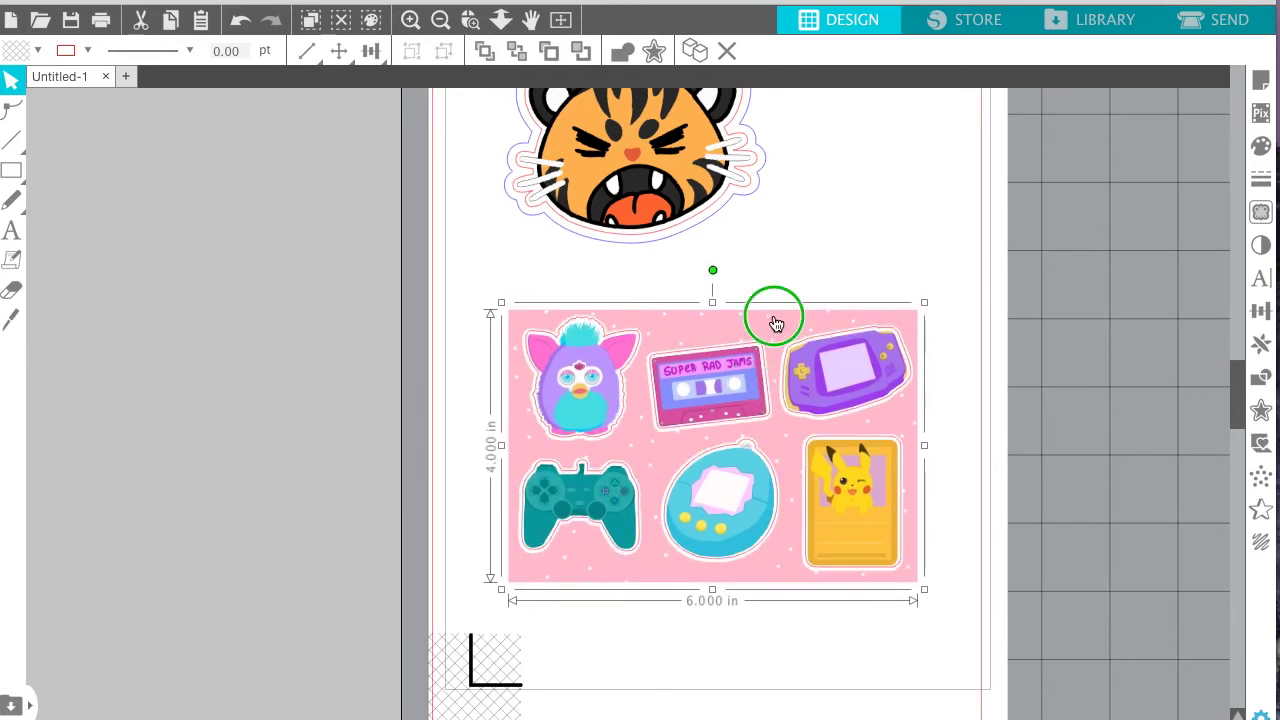
pyautogui.click(864, 669)
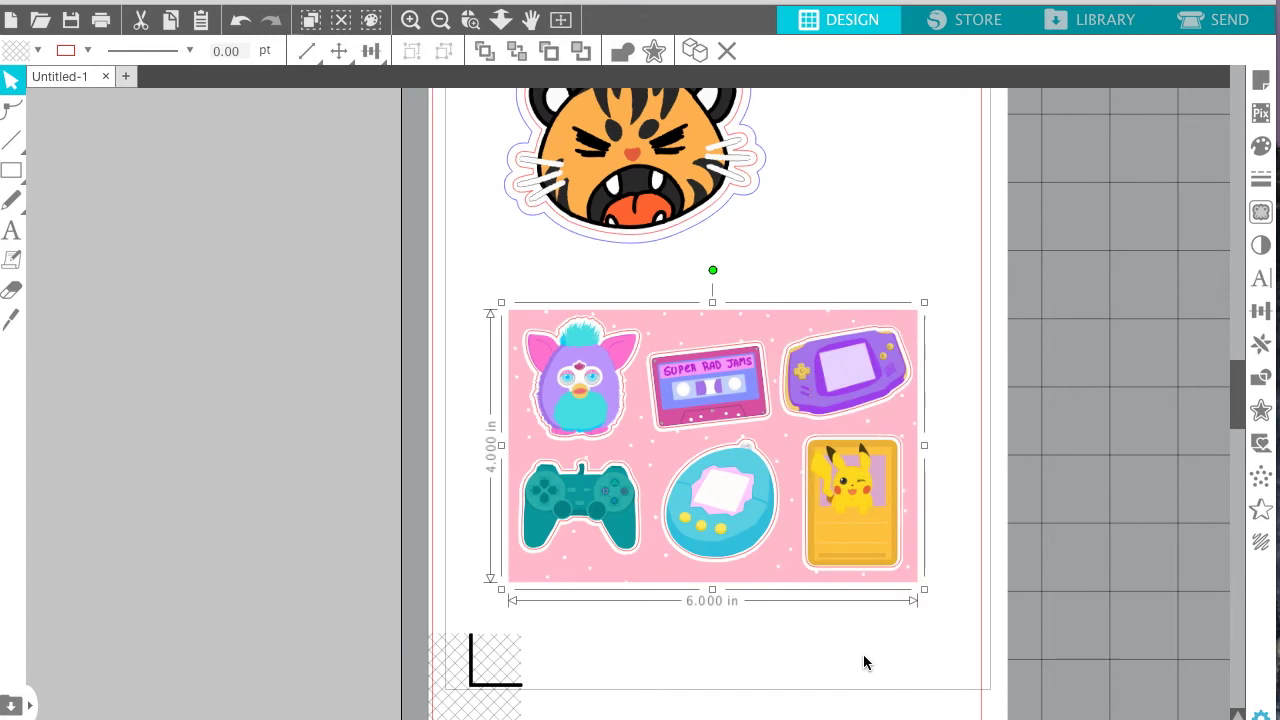
pyautogui.moveTo(752, 317)
pyautogui.mouseDown()
pyautogui.moveTo(757, 360)
pyautogui.moveTo(749, 316)
pyautogui.mouseUp()
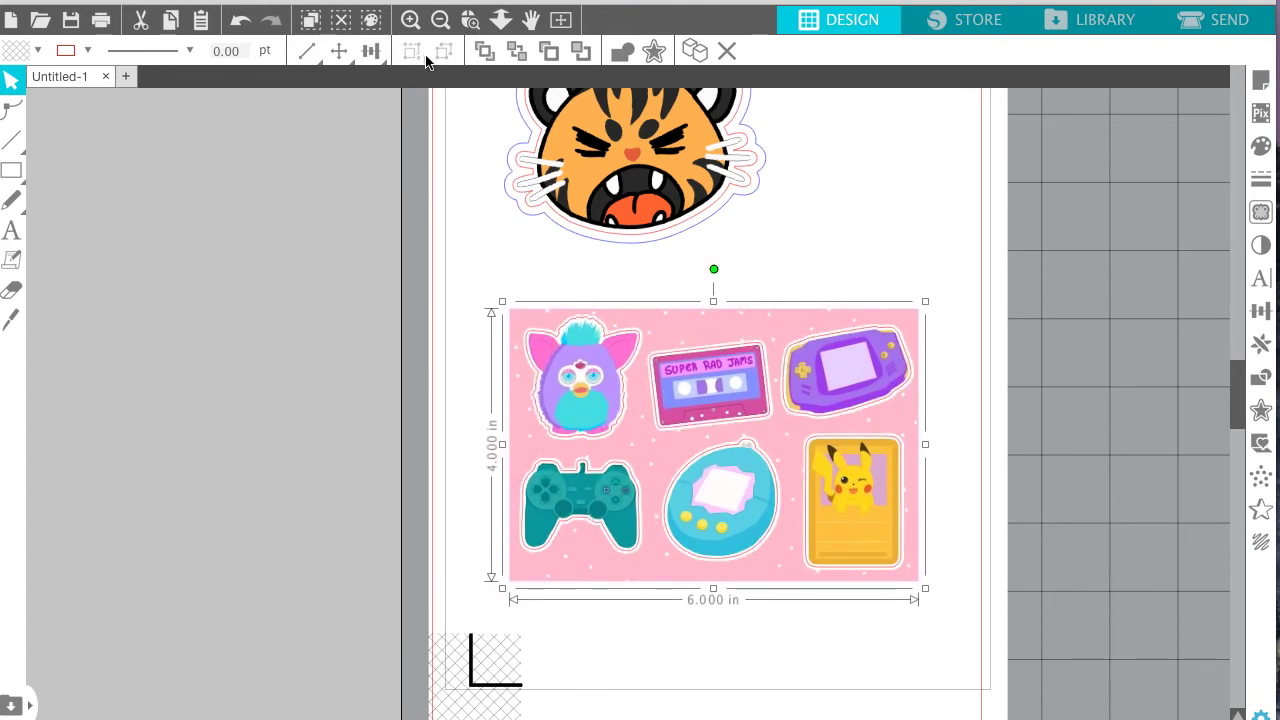
pyautogui.click(410, 20)
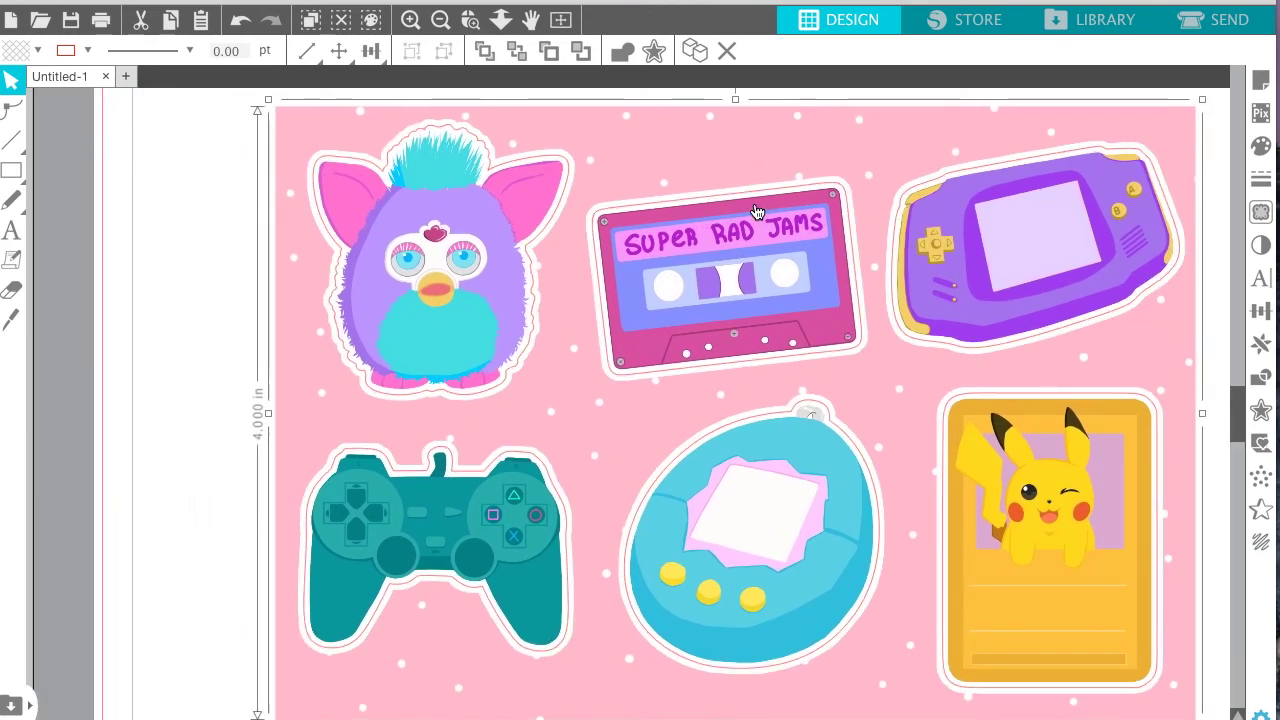
pyautogui.click(198, 338)
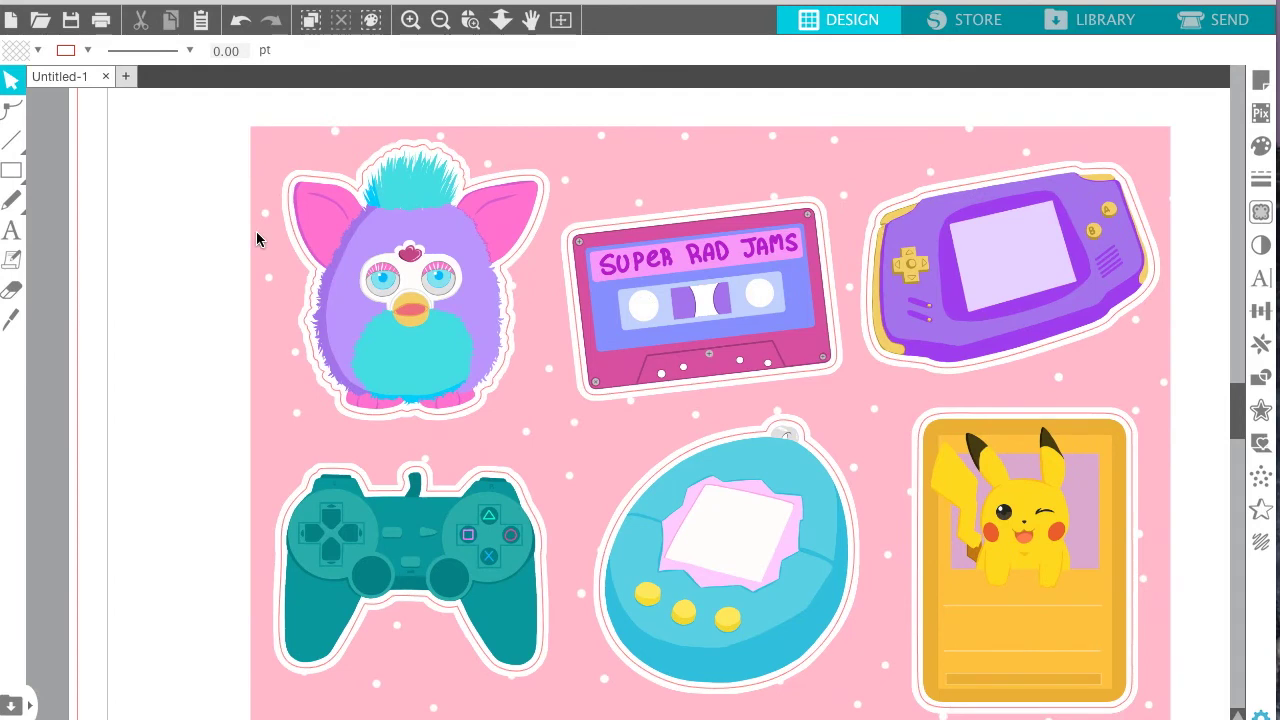
# - Draw a rectangle about 6.69 in wide and 4.68 in high around the pink-background sticker image
pyautogui.click(440, 19)
pyautogui.click(438, 19)
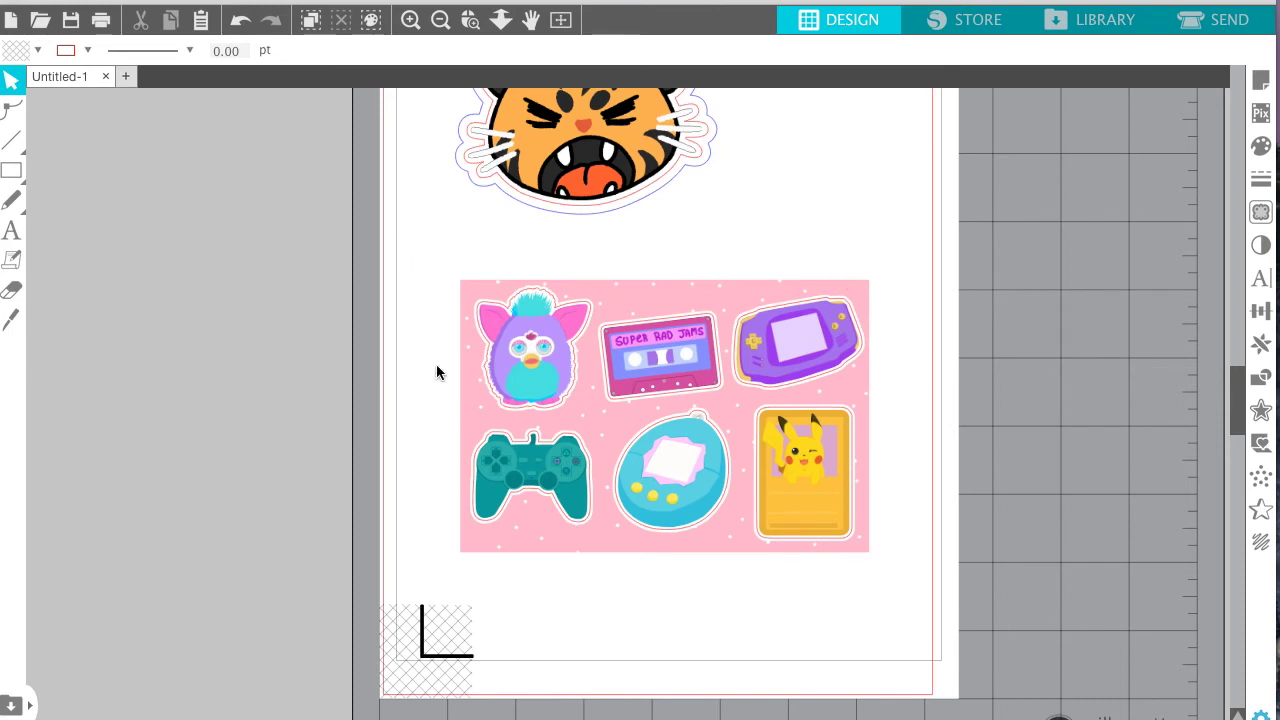
pyautogui.moveTo(15, 180)
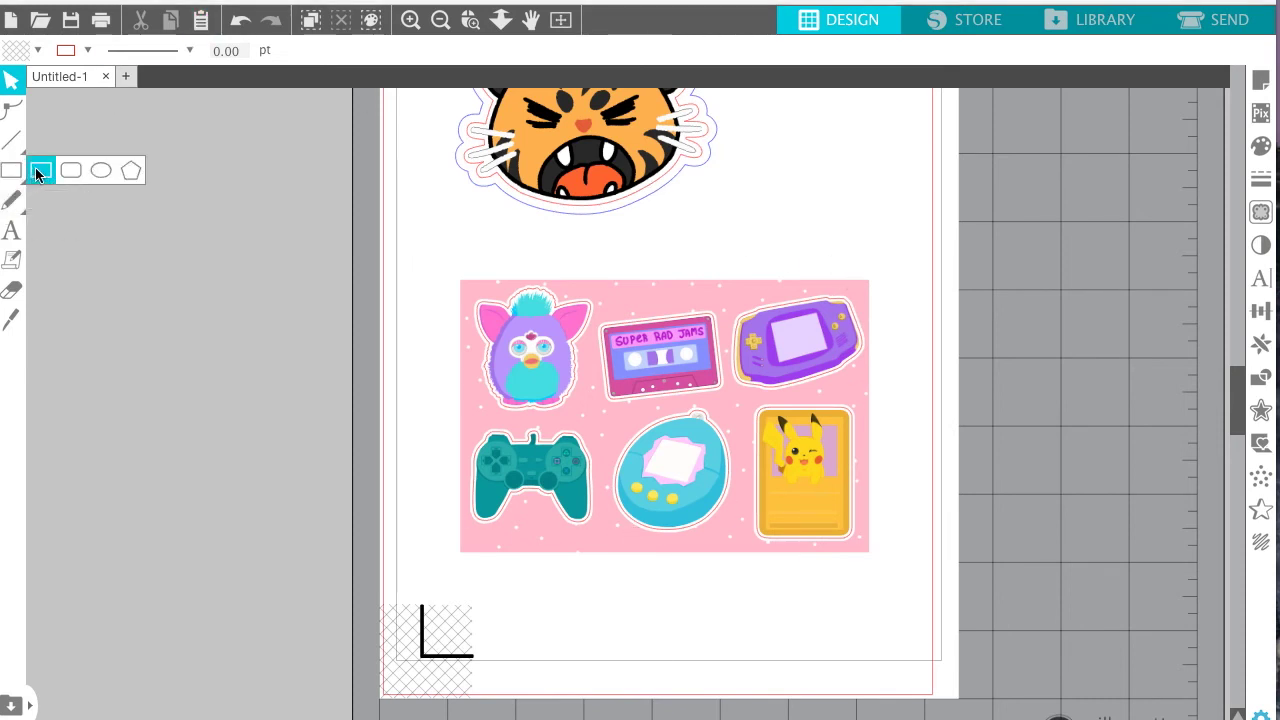
pyautogui.click(38, 172)
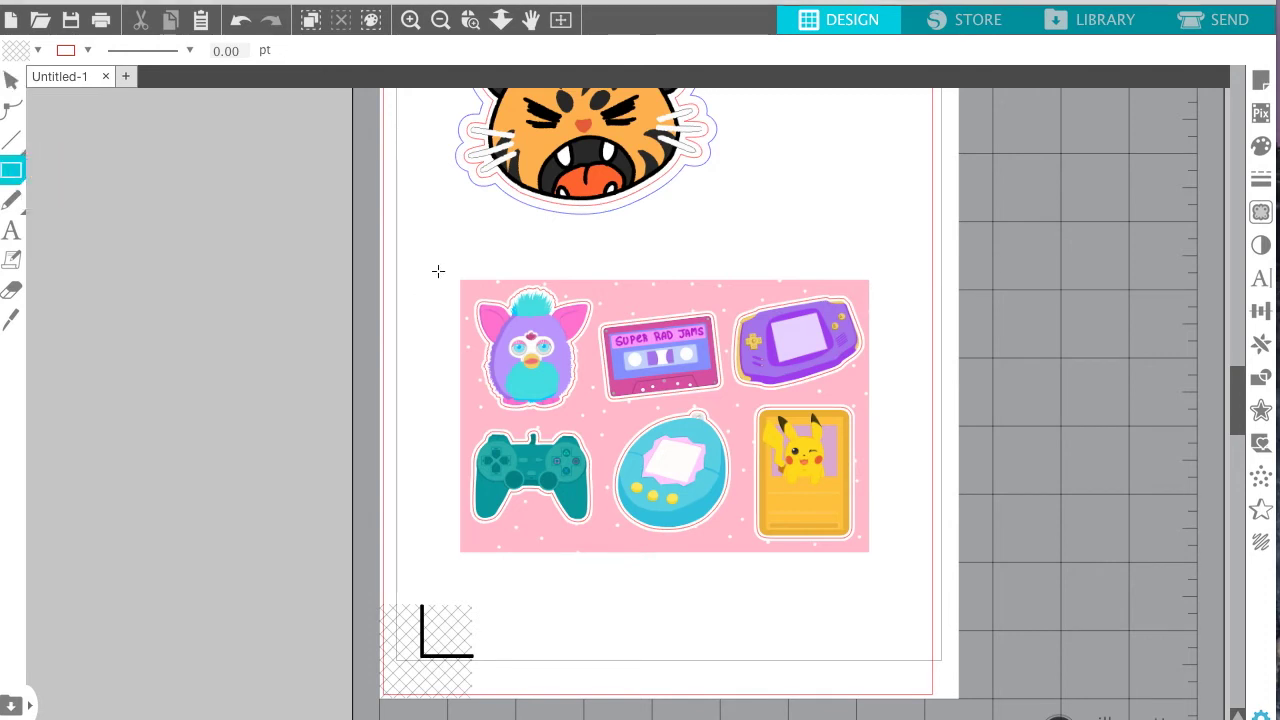
pyautogui.moveTo(438, 256); pyautogui.dragTo(896, 576)
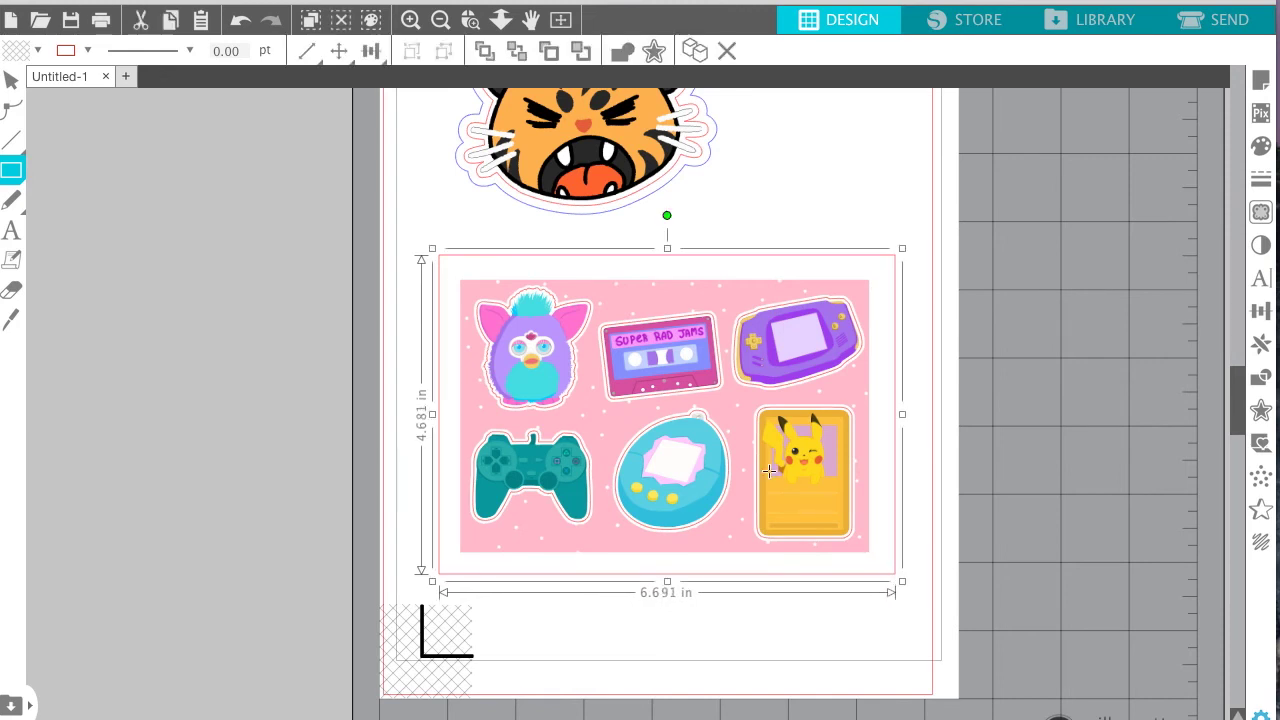
# - Resize the rectangle around the pink-background sticker image to 6 in wide and 4 in high
pyautogui.moveTo(305, 58)
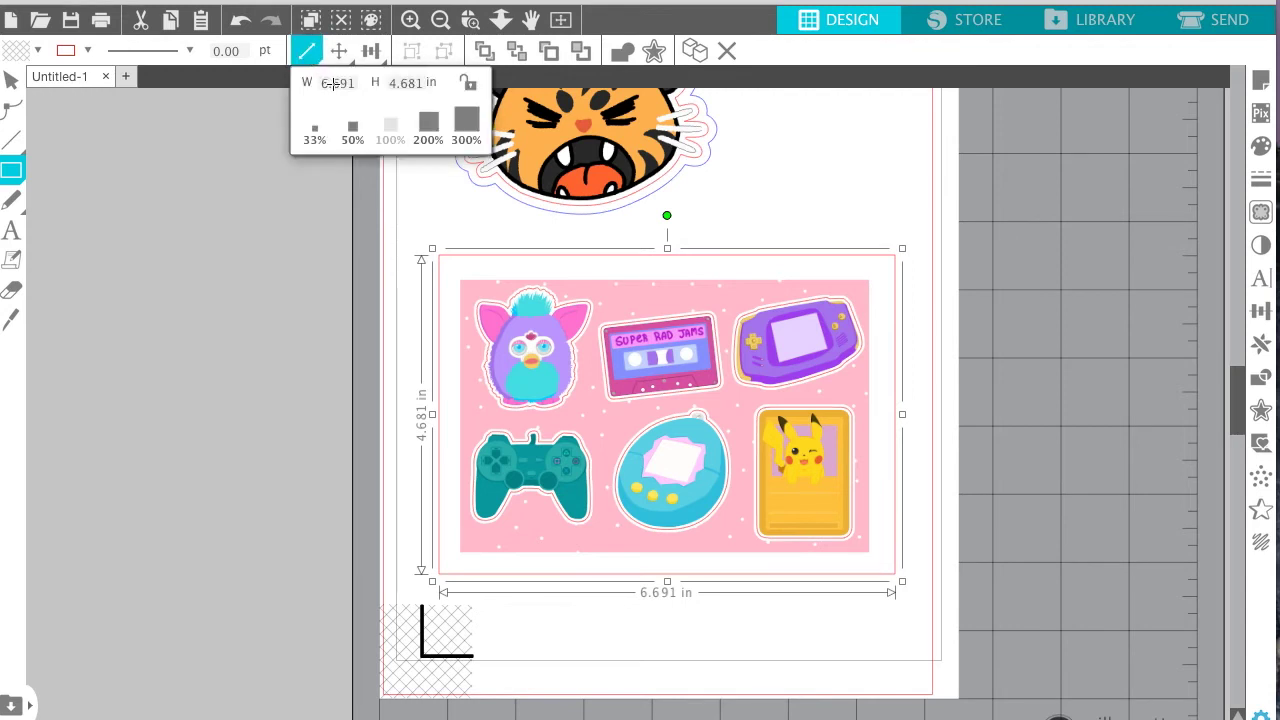
pyautogui.moveTo(352, 84); pyautogui.dragTo(298, 82)
pyautogui.write('6')
pyautogui.moveTo(418, 82); pyautogui.dragTo(341, 83)
pyautogui.write('4')
pyautogui.press('Return')
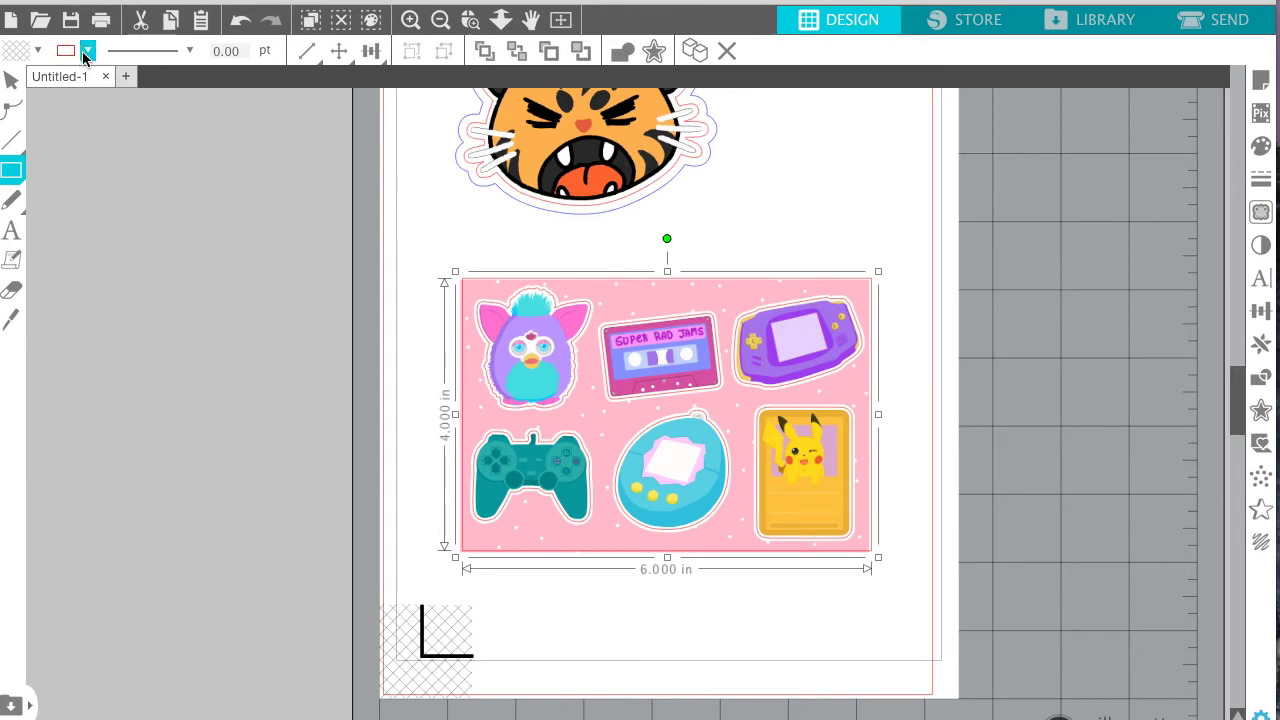
# - Change the rectangle's line color to blue and check its edges against the pink sticker image up close
pyautogui.click(85, 52)
pyautogui.click(244, 113)
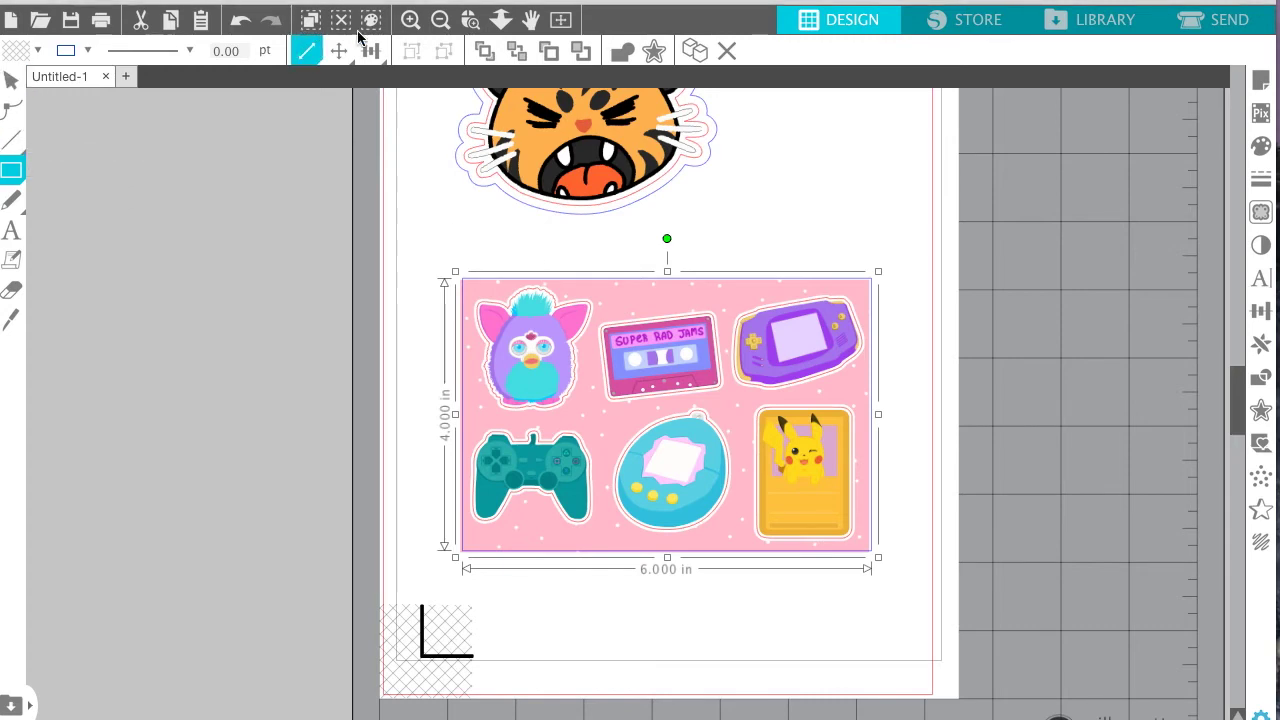
pyautogui.click(413, 20)
pyautogui.click(413, 20)
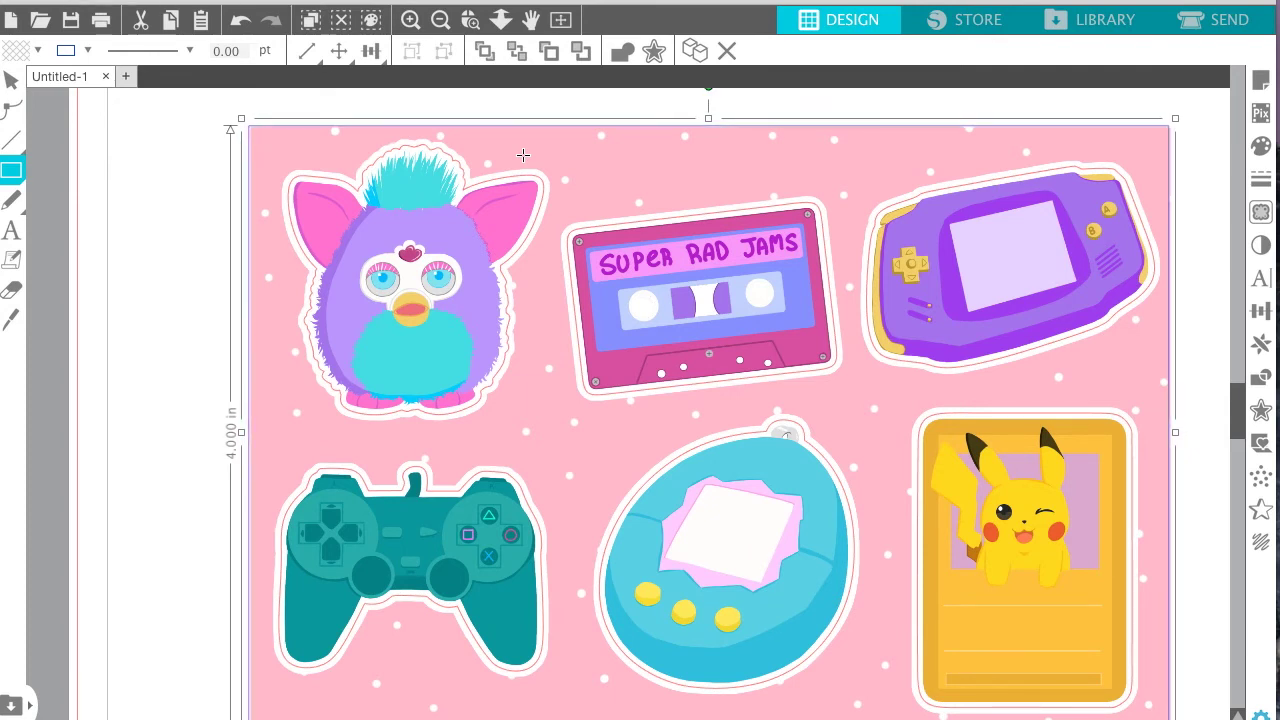
pyautogui.scroll(-2, 523, 155)
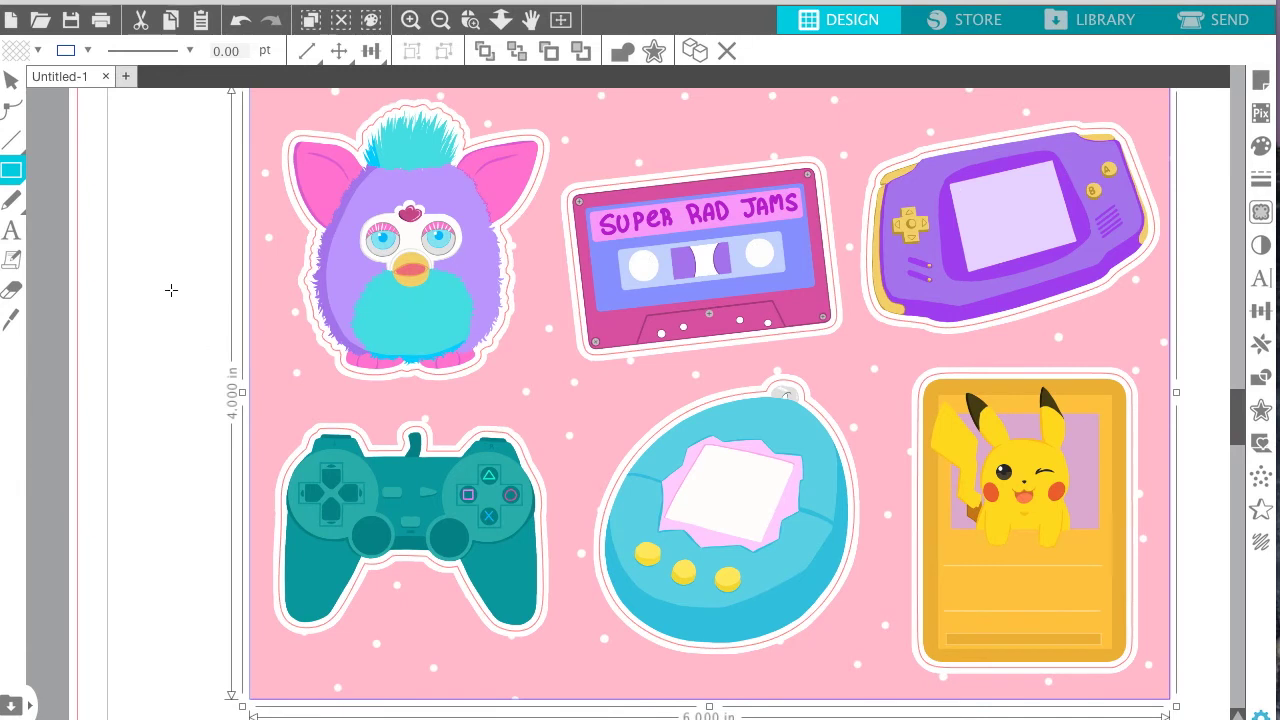
pyautogui.moveTo(171, 290); pyautogui.dragTo(362, 66)
pyautogui.moveTo(441, 22); pyautogui.dragTo(168, 356)
pyautogui.press('Delete')
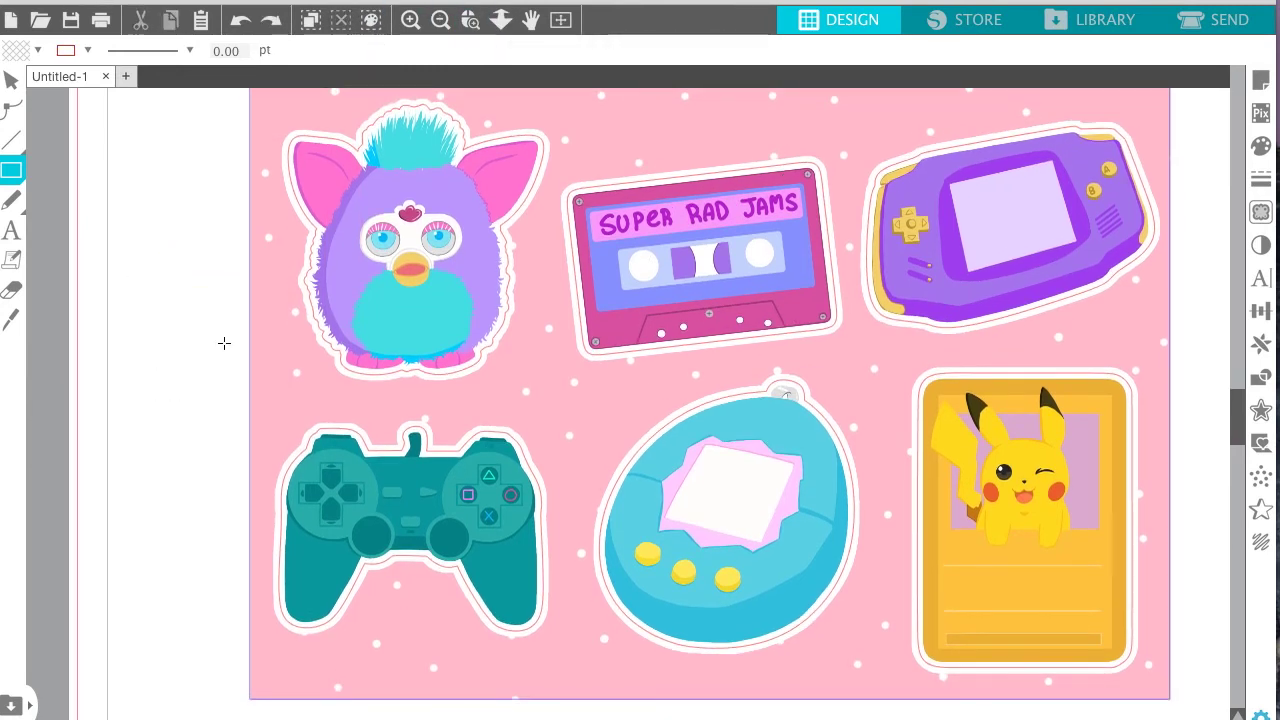
# - Group the pink-background sticker image with its six cut outlines and the blue rectangle
pyautogui.click(440, 20)
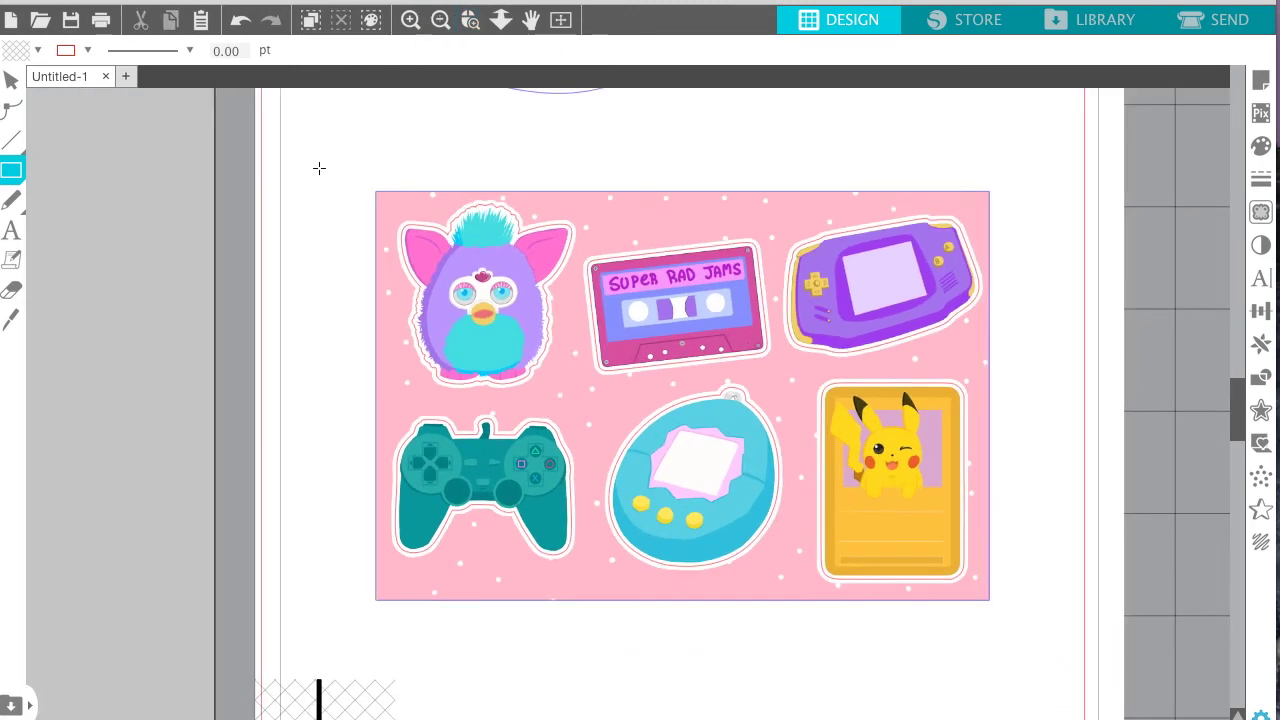
pyautogui.click(11, 80)
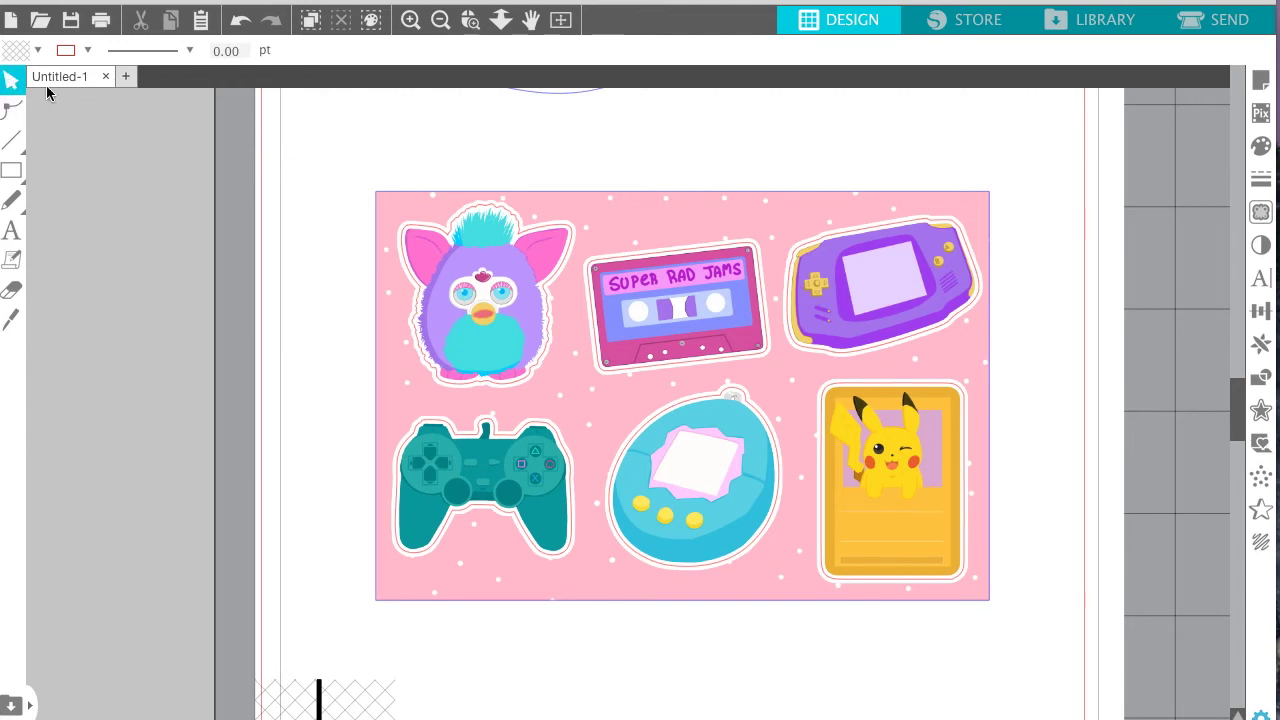
pyautogui.moveTo(348, 155); pyautogui.dragTo(1046, 646)
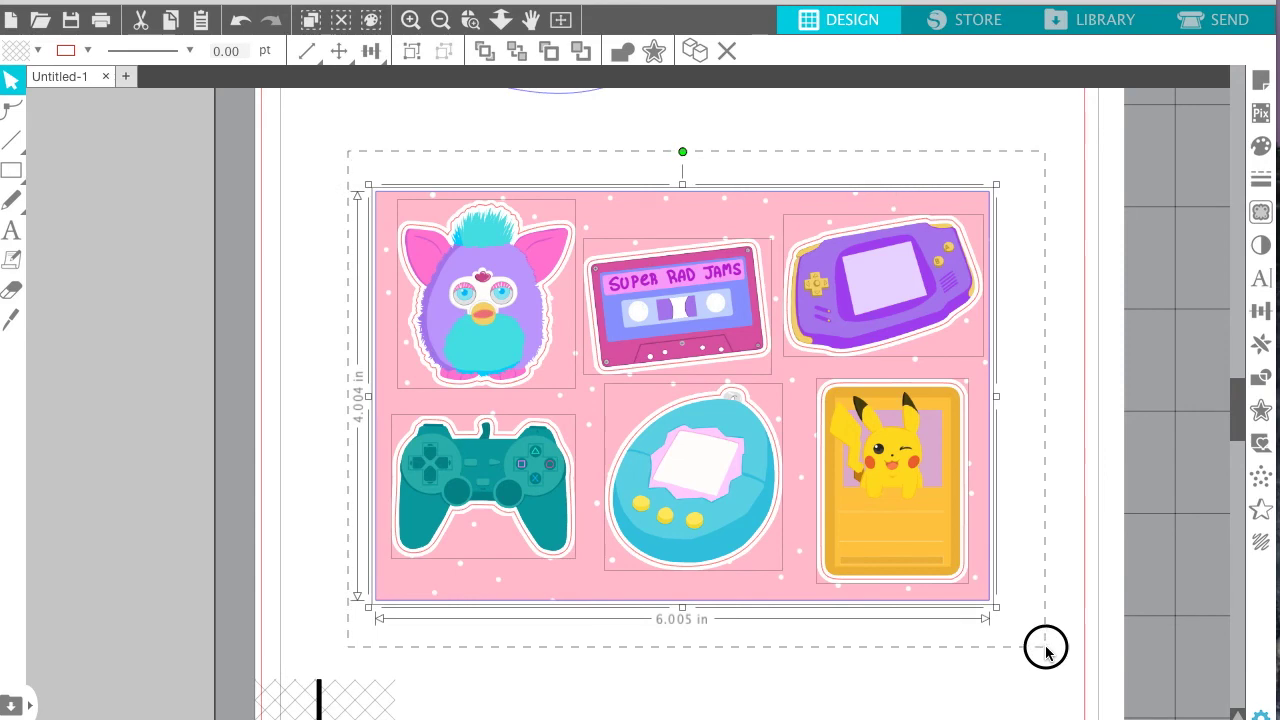
pyautogui.rightClick(596, 389)
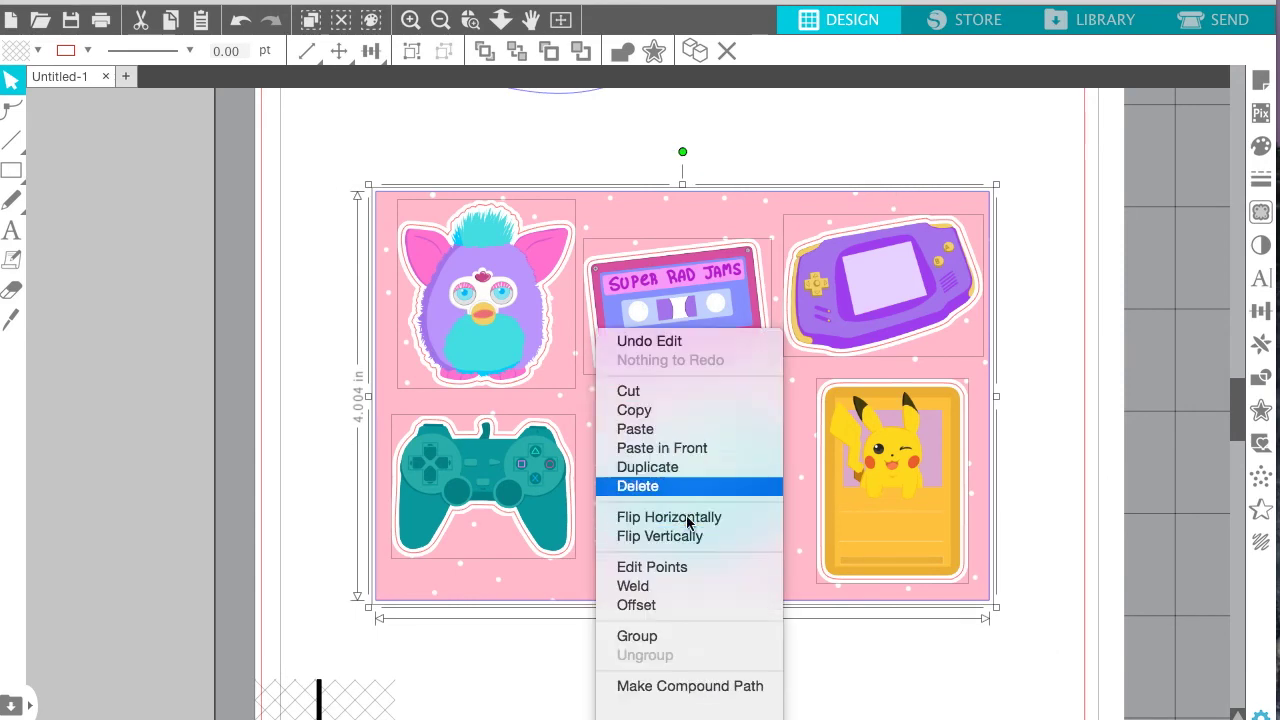
pyautogui.click(677, 600)
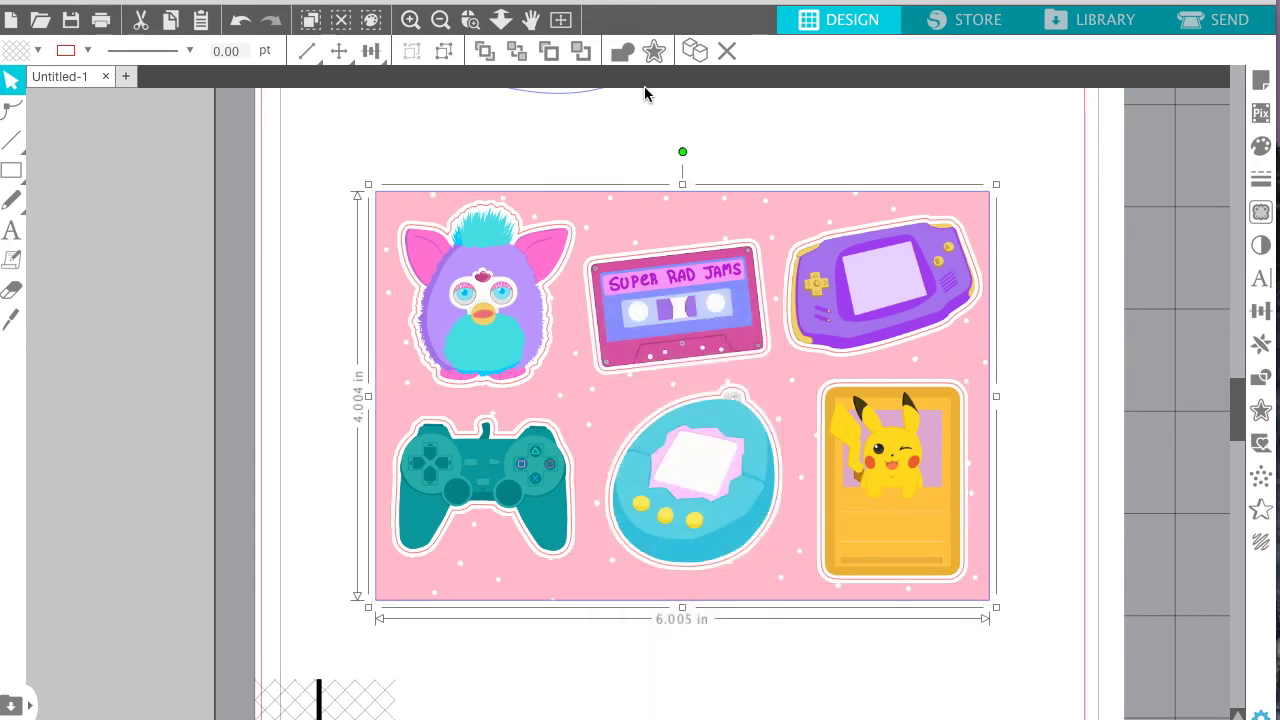
# - Choose Best quality and Photo media type in the print settings, and cancel without printing
pyautogui.click(441, 22)
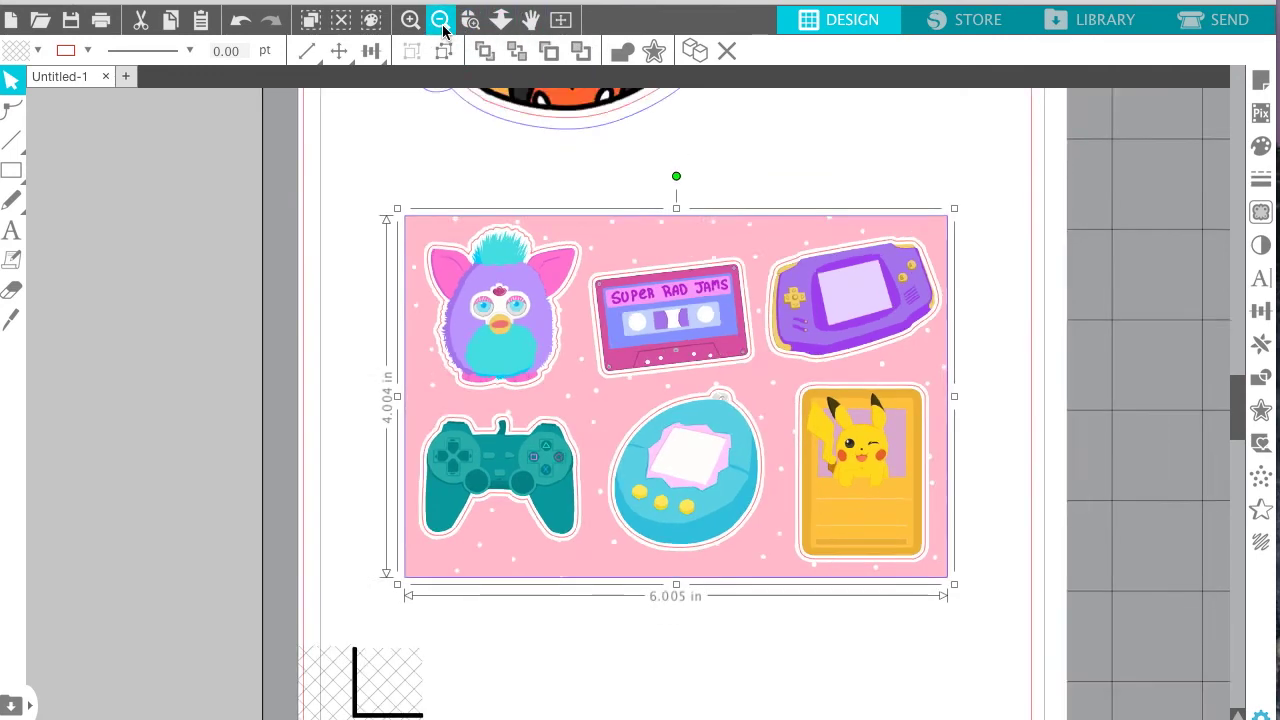
pyautogui.click(441, 22)
pyautogui.click(500, 20)
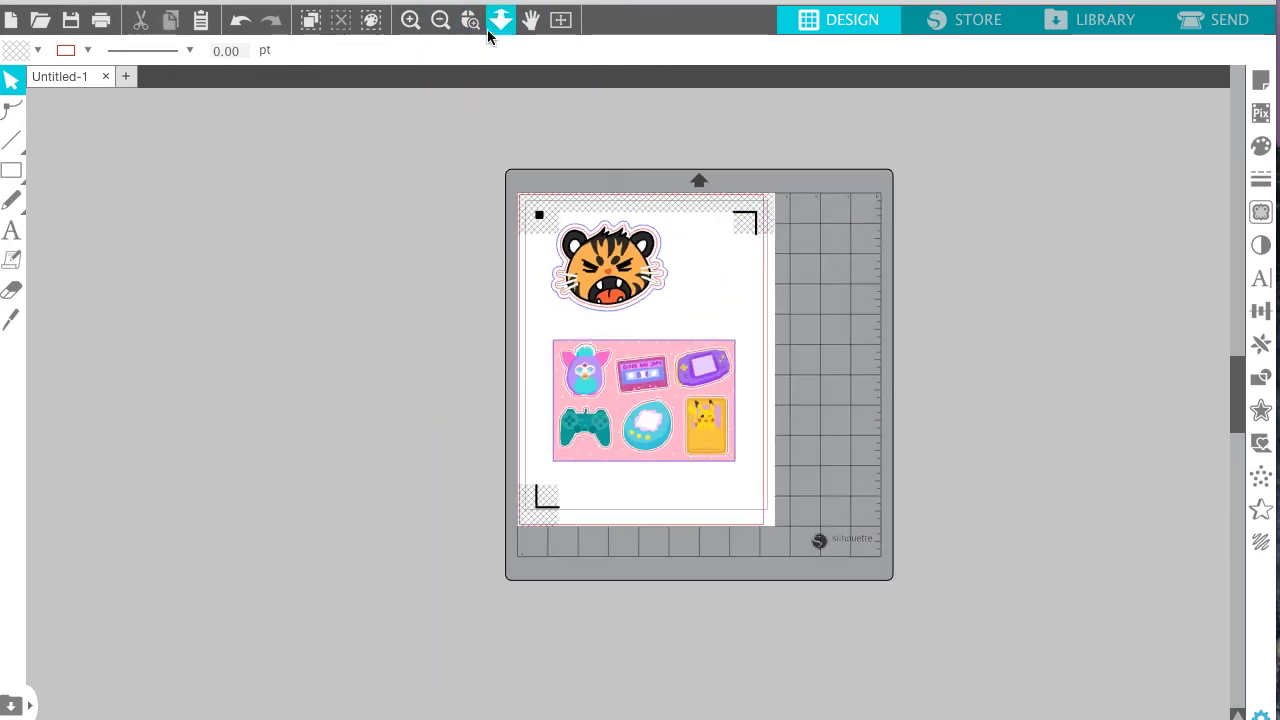
pyautogui.click(410, 20)
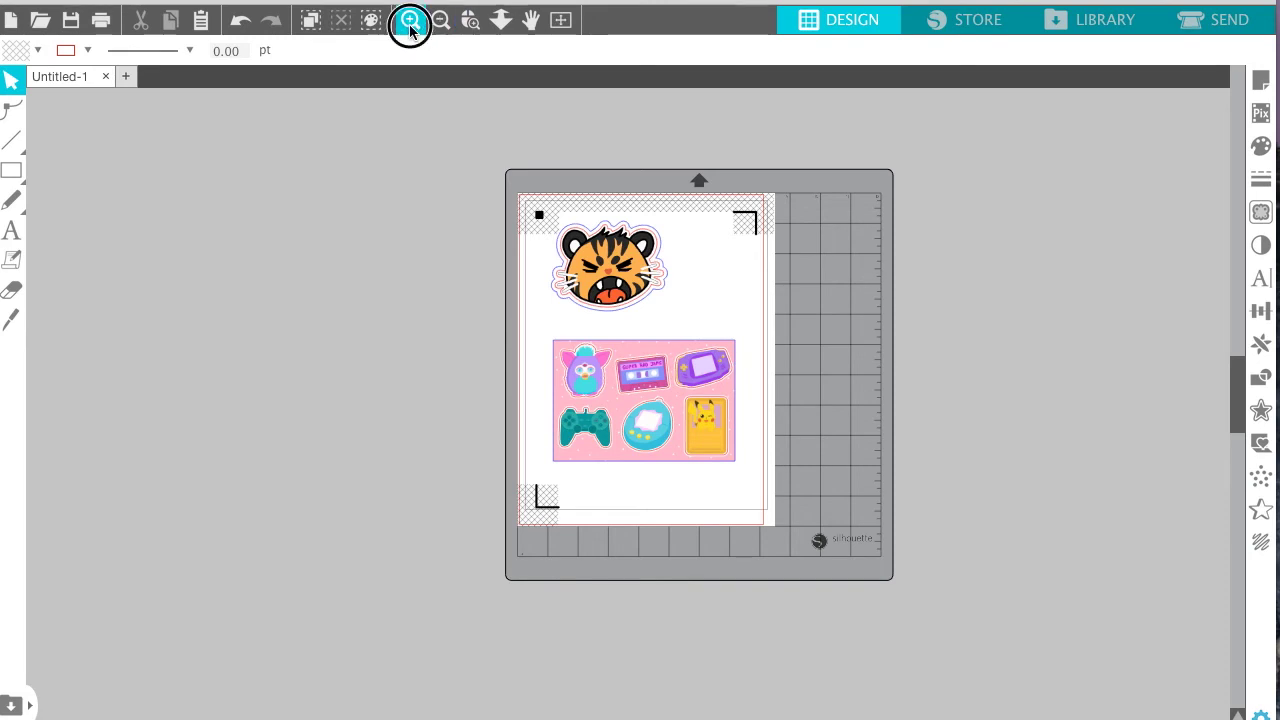
pyautogui.scroll(1, 532, 259)
pyautogui.scroll(2, 532, 259)
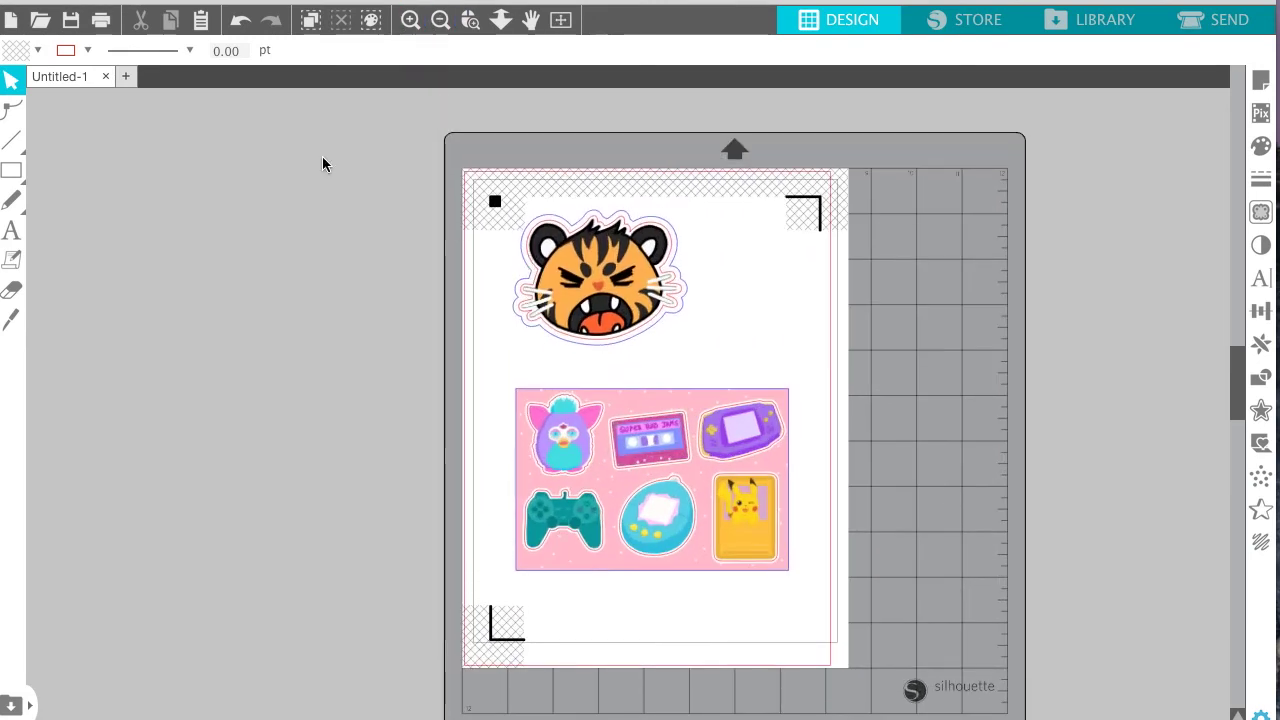
pyautogui.click(100, 20)
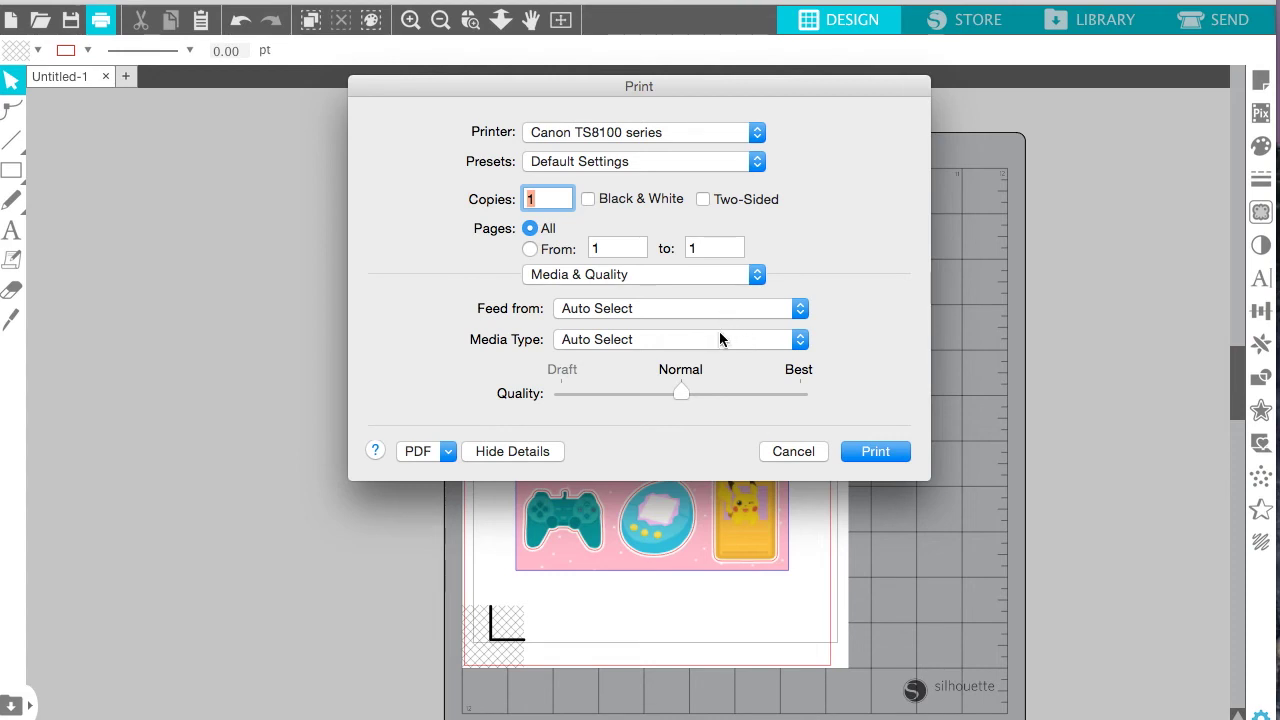
pyautogui.moveTo(688, 392); pyautogui.dragTo(843, 390)
pyautogui.click(797, 341)
pyautogui.click(730, 376)
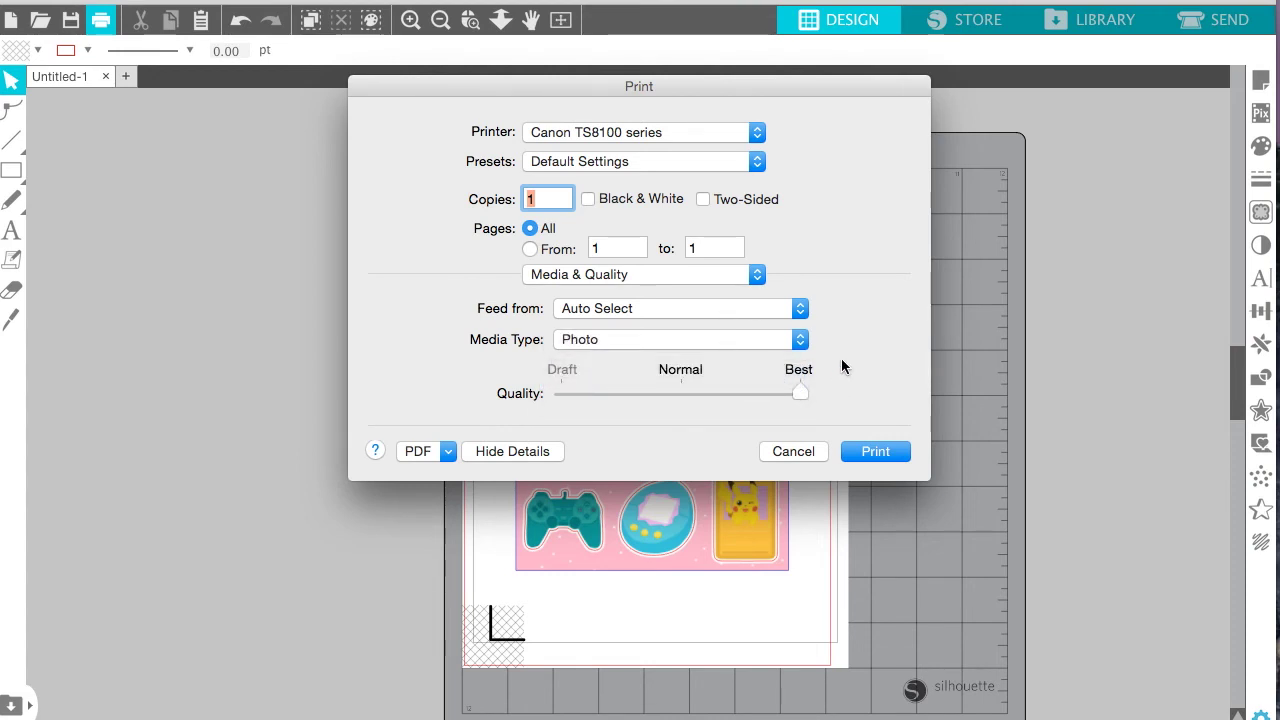
pyautogui.click(800, 340)
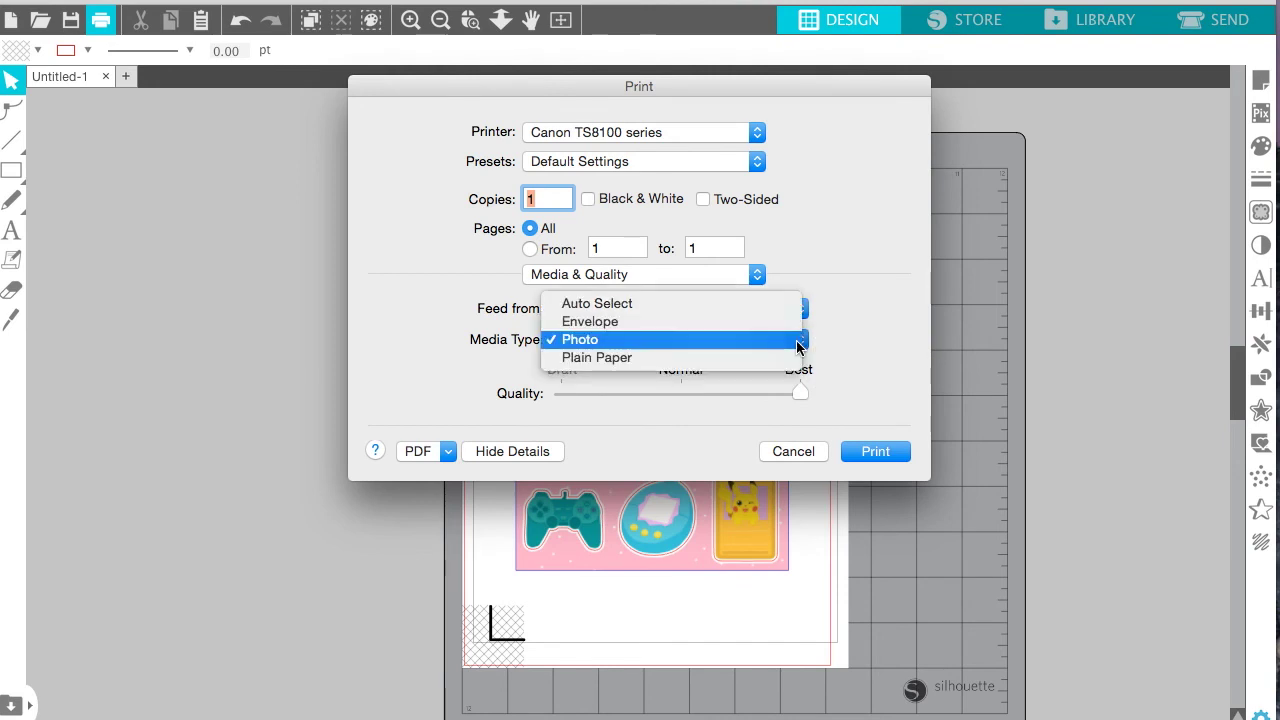
pyautogui.click(844, 284)
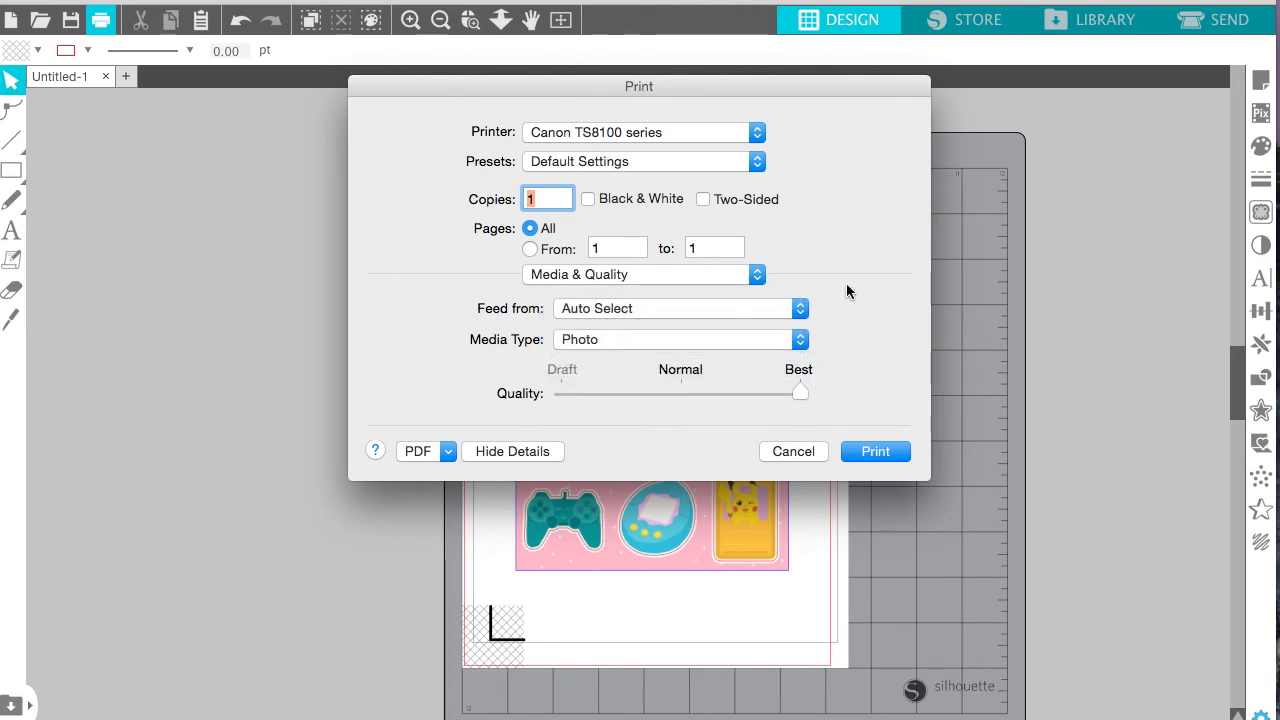
pyautogui.click(793, 452)
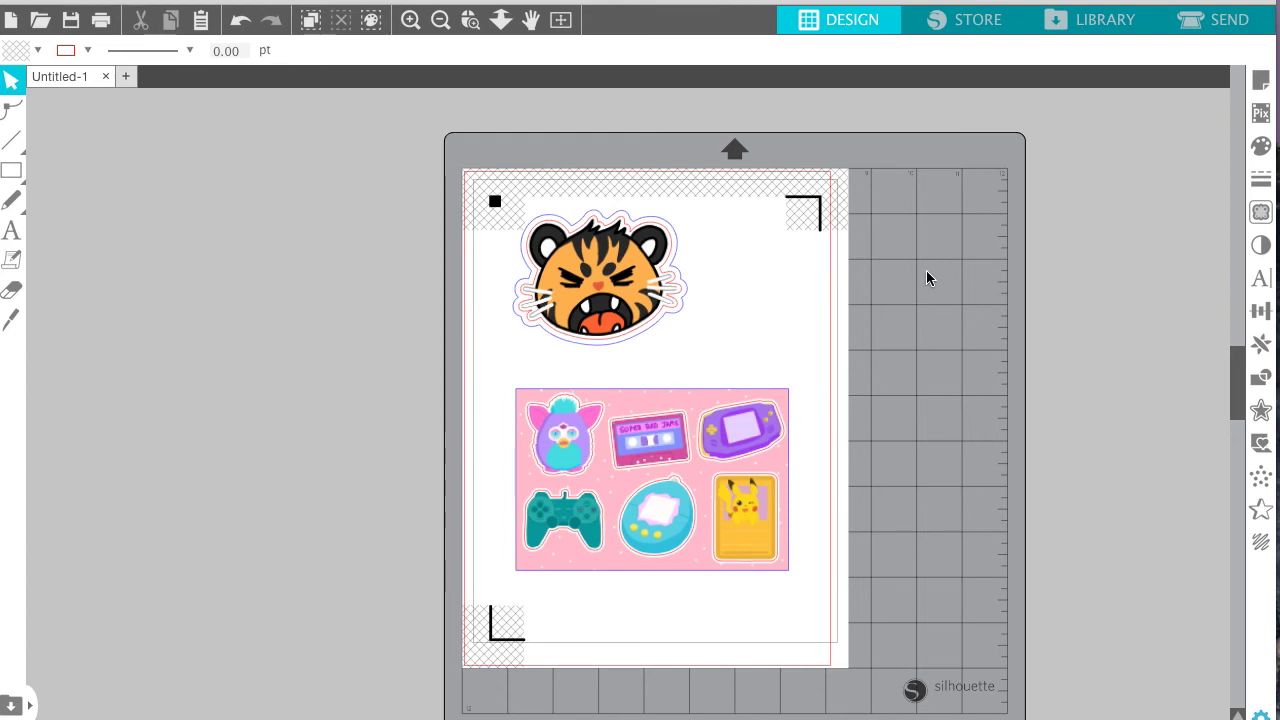
# - Bring up the cut settings by line color and compare the entries for the blue and red lines
pyautogui.hscroll(1, 926, 278)
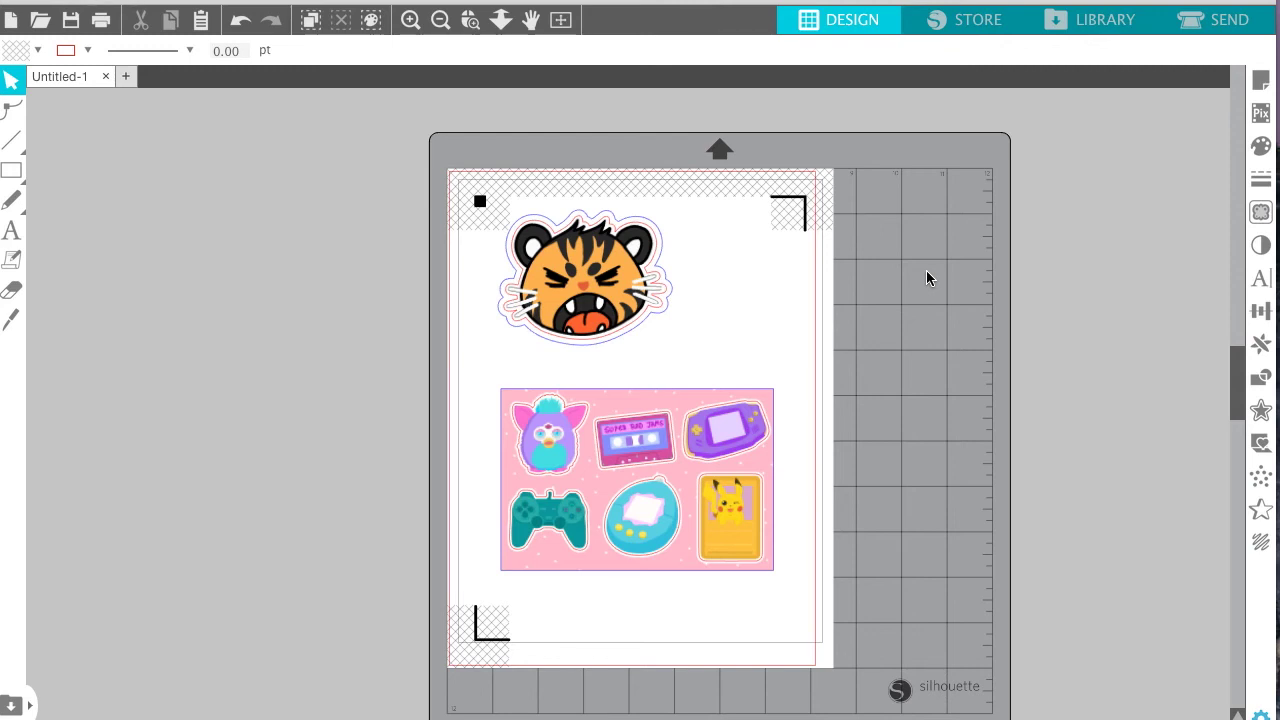
pyautogui.click(1193, 31)
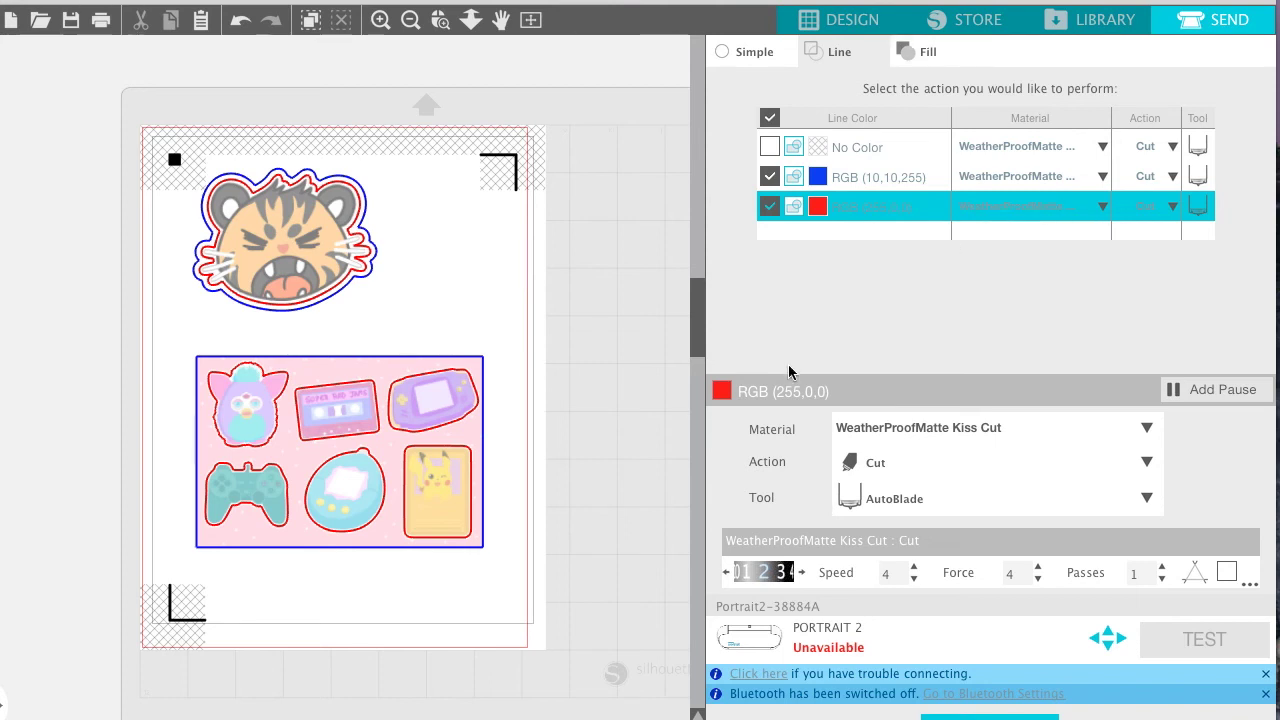
pyautogui.click(857, 177)
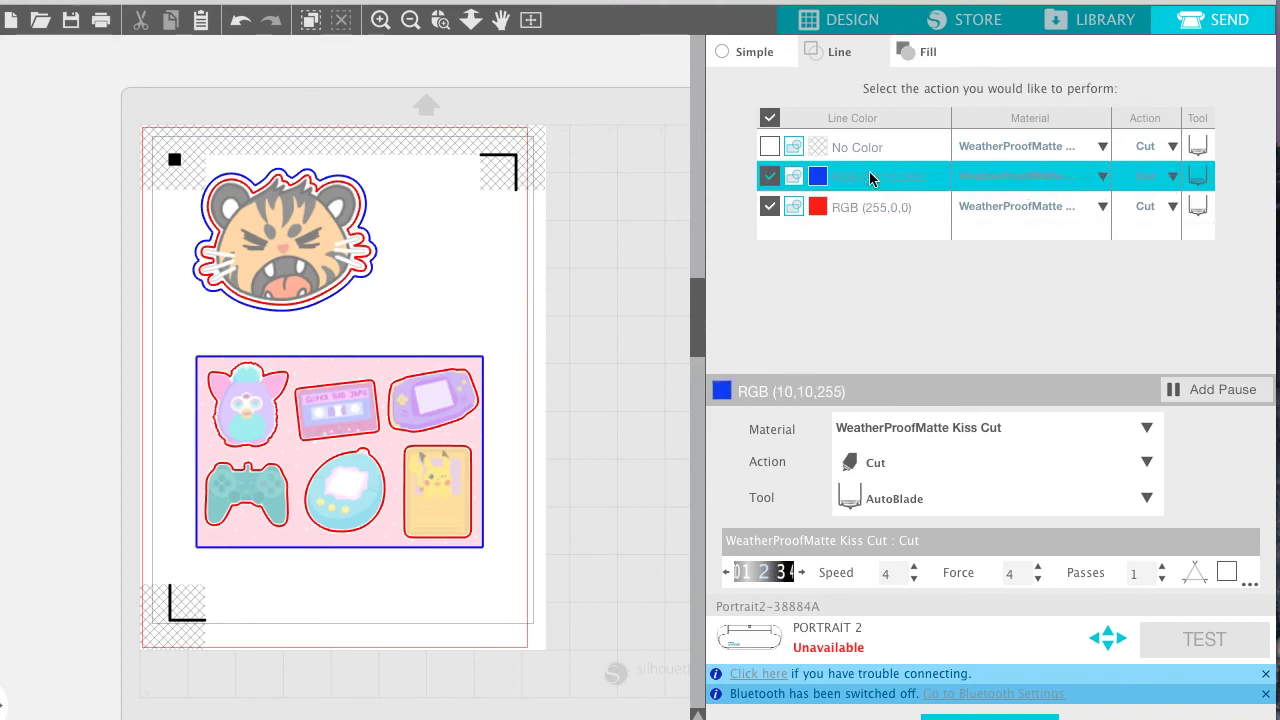
pyautogui.click(869, 205)
pyautogui.click(874, 186)
pyautogui.click(870, 207)
pyautogui.click(876, 185)
# - Examine the materials available for the blue lines, including the user-defined die cut and kiss cut presets
pyautogui.click(946, 425)
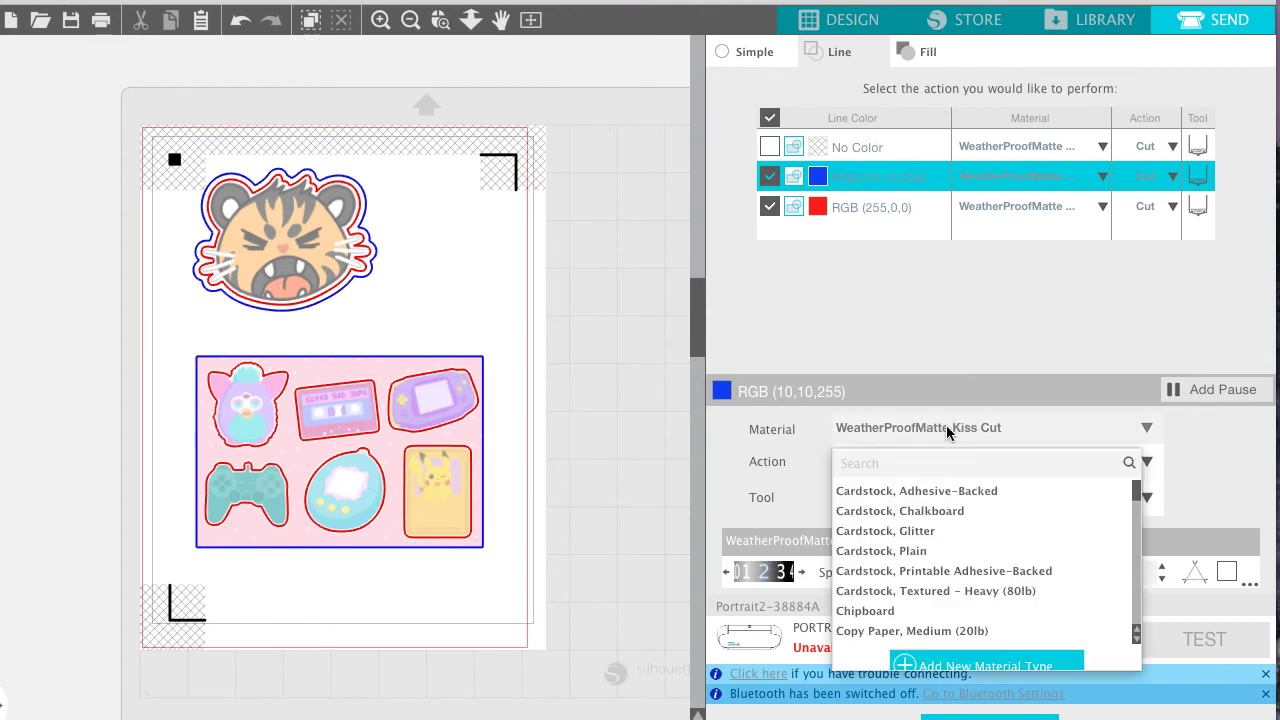
pyautogui.scroll(-3, 973, 633)
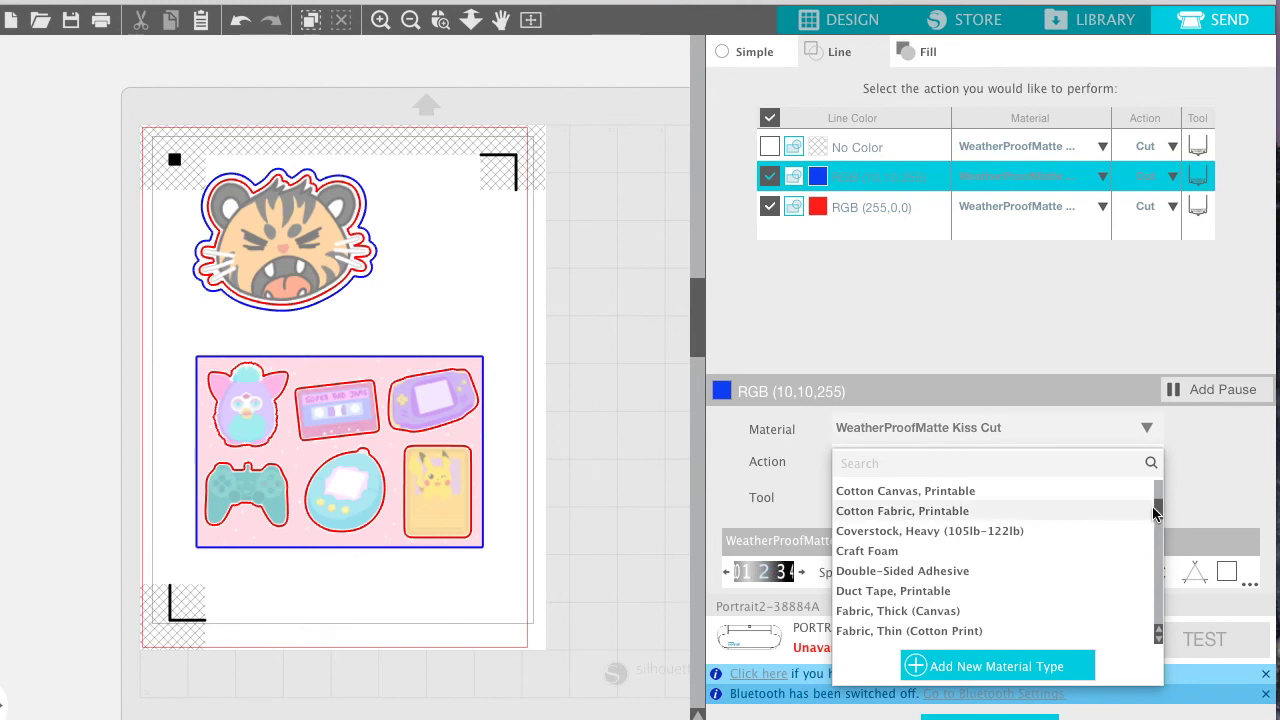
pyautogui.scroll(-10, 1057, 580)
pyautogui.scroll(-3, 1058, 587)
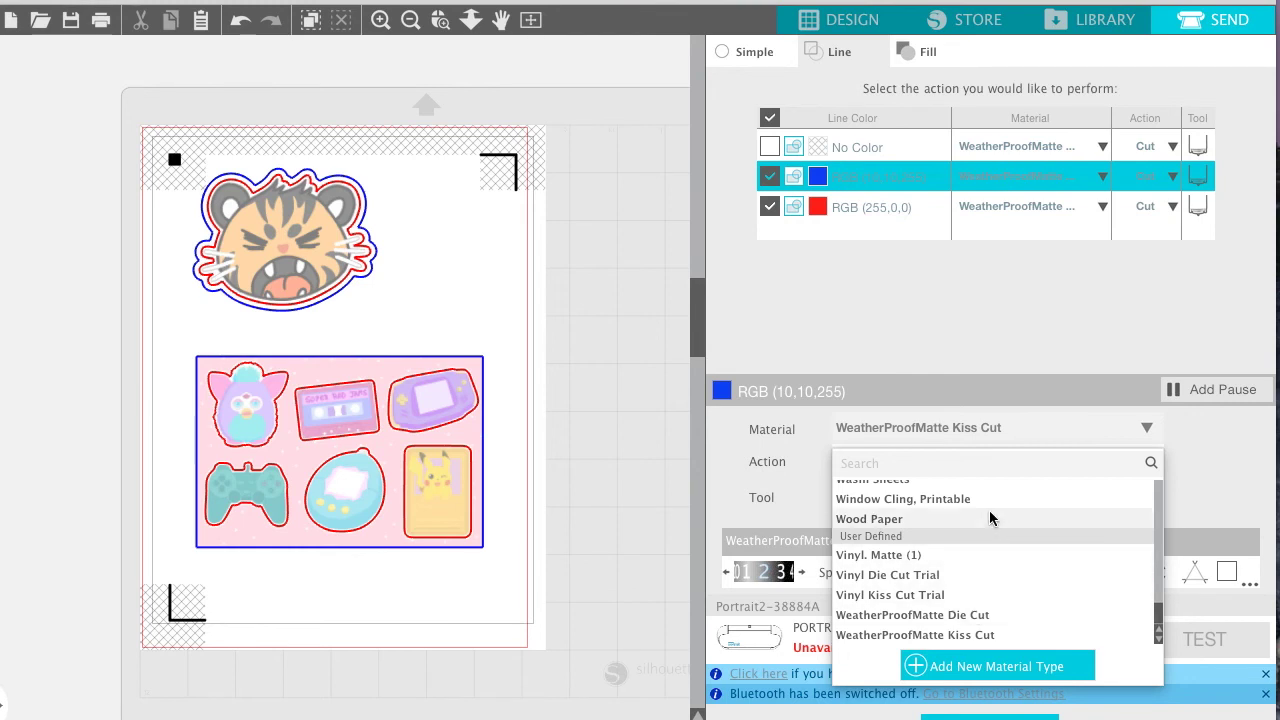
pyautogui.scroll(2, 989, 510)
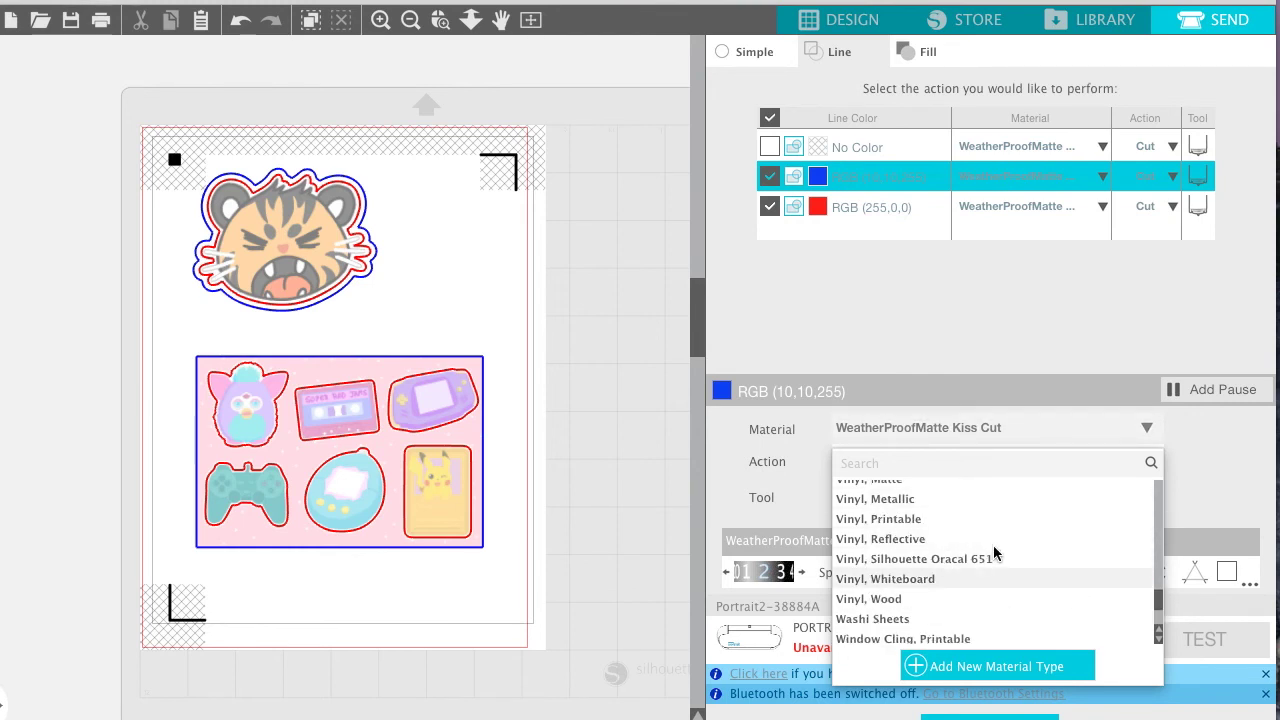
pyautogui.scroll(-2, 993, 550)
pyautogui.moveTo(940, 614)
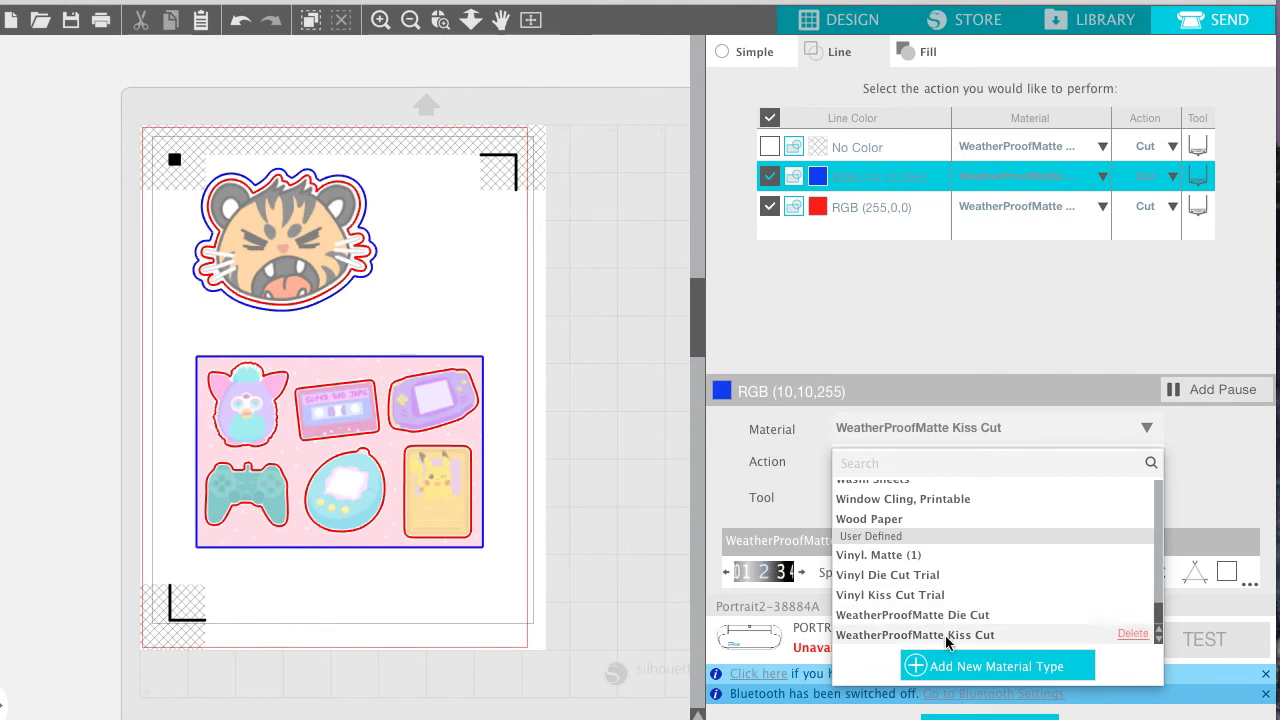
pyautogui.click(1021, 291)
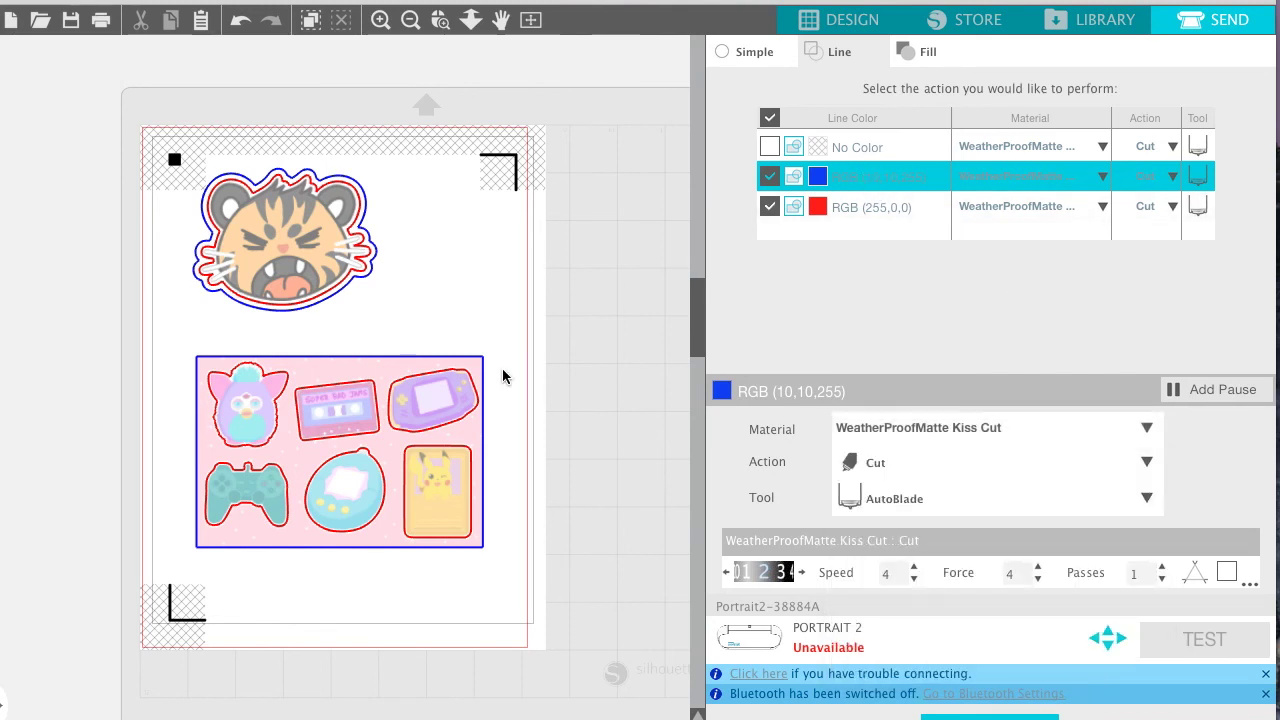
# - Assign the WeatherProofMatte Die Cut material to the blue lines
pyautogui.click(1101, 178)
pyautogui.scroll(-10, 1063, 307)
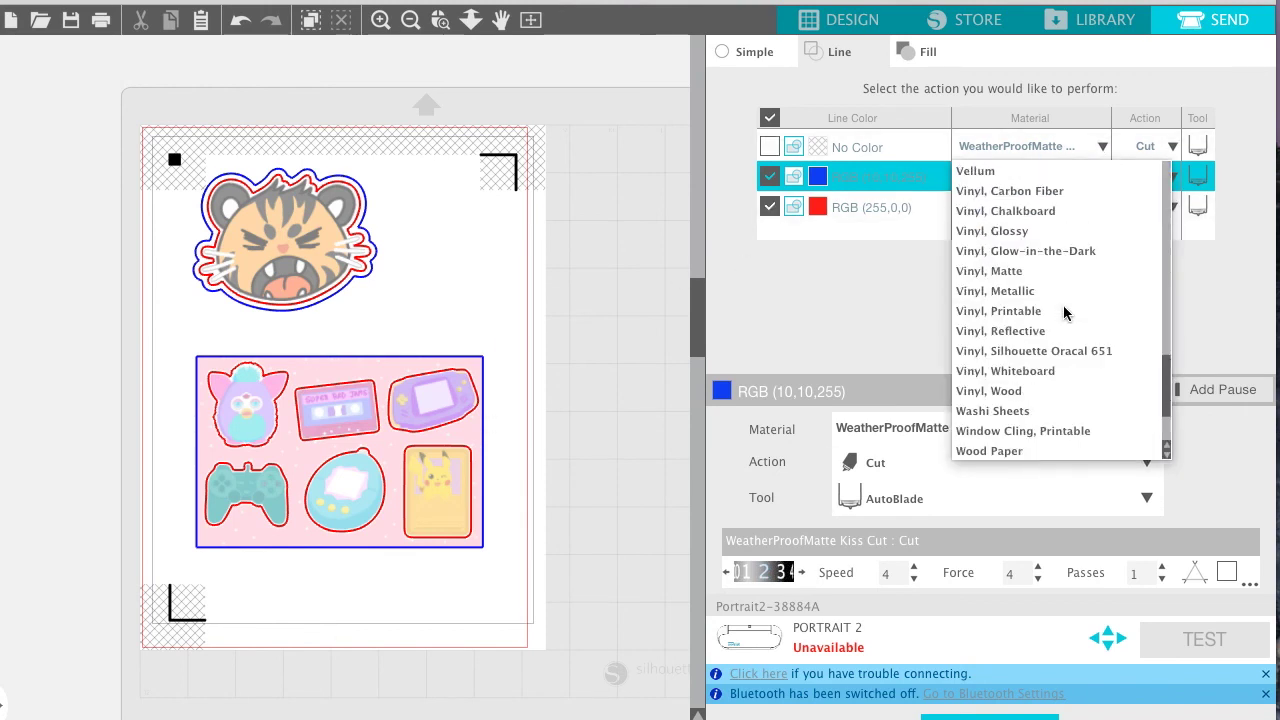
pyautogui.scroll(-3, 1063, 305)
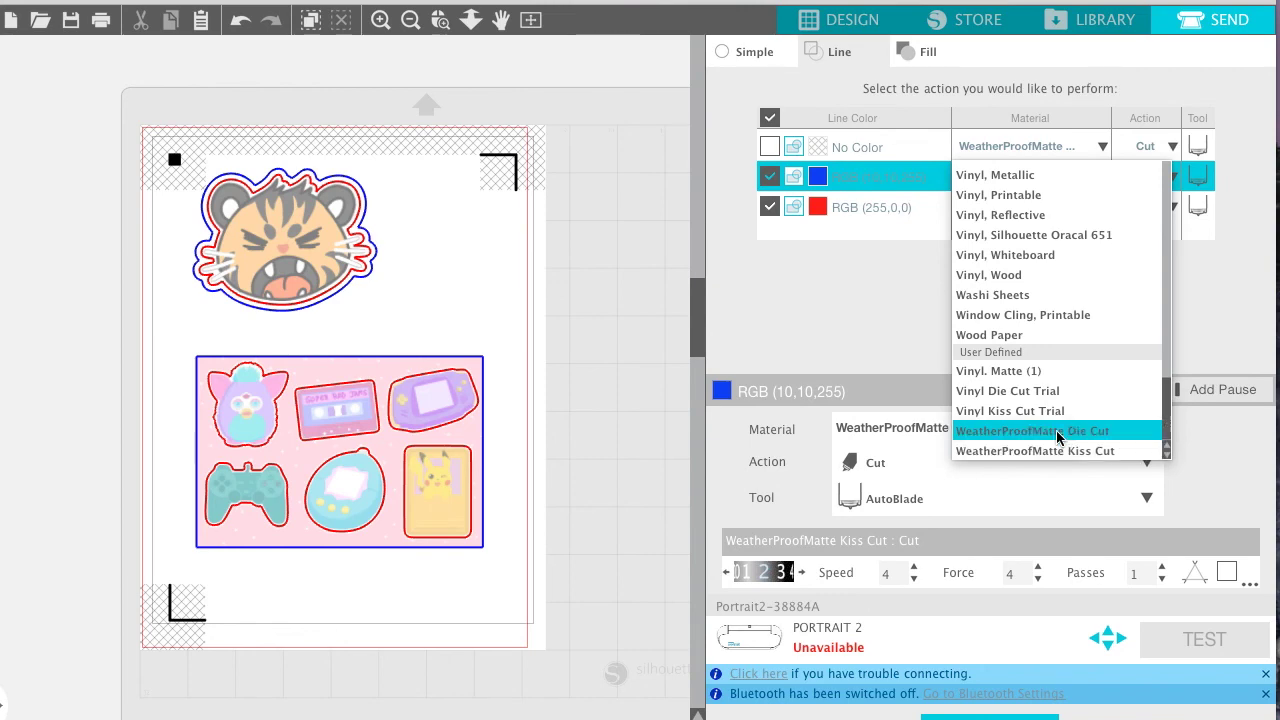
pyautogui.click(1058, 430)
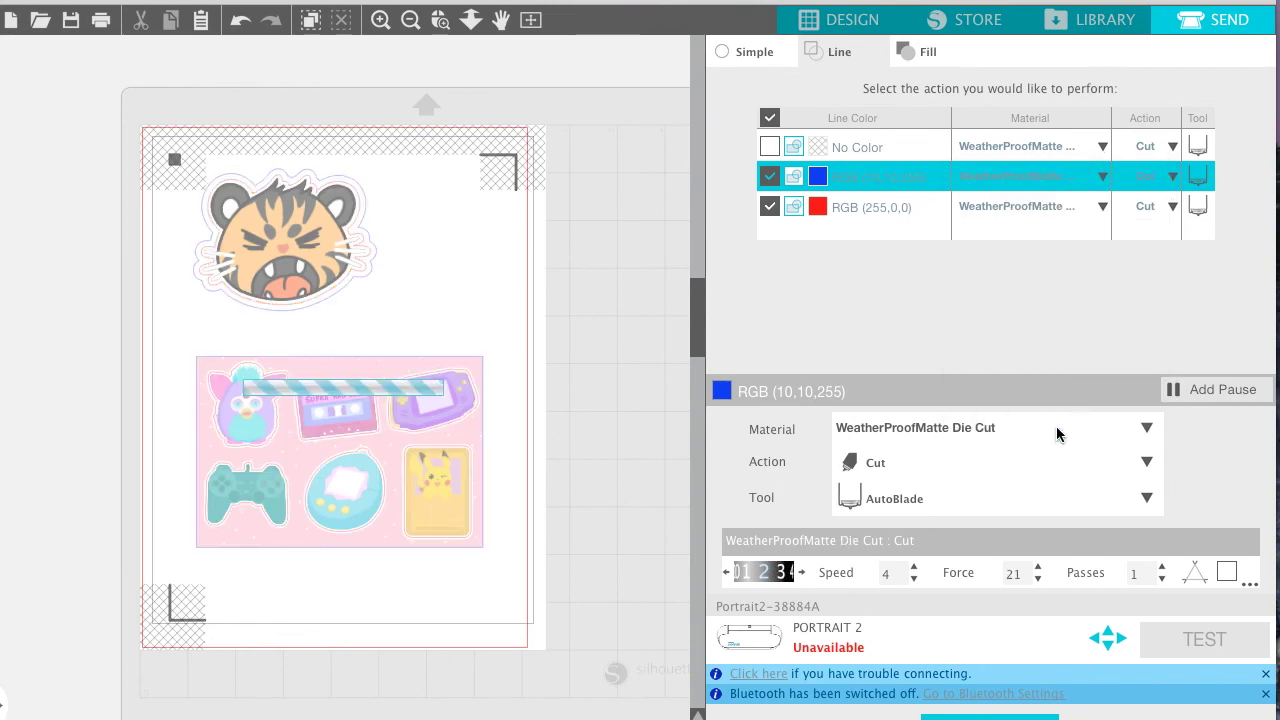
# - Assign the WeatherProofMatte Kiss Cut material to the red lines and select AutoBlade as their tool
pyautogui.click(1010, 206)
pyautogui.scroll(-13, 1060, 422)
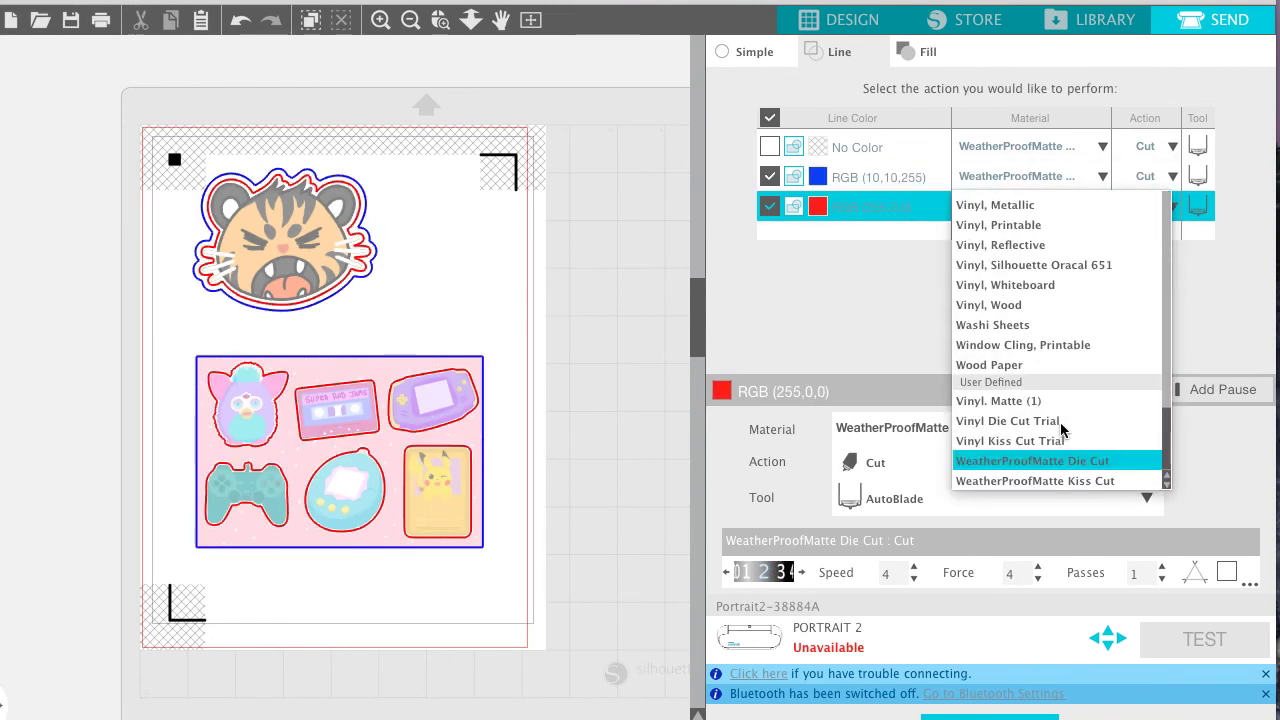
pyautogui.click(1047, 479)
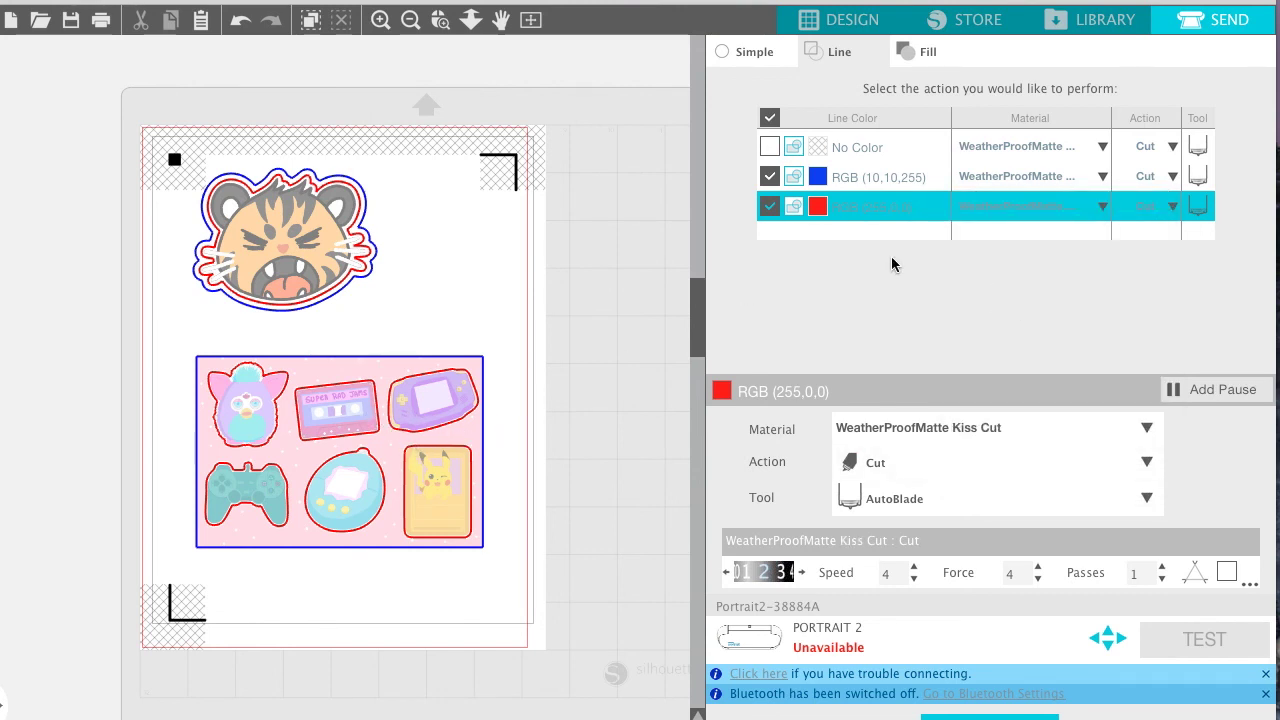
pyautogui.click(931, 499)
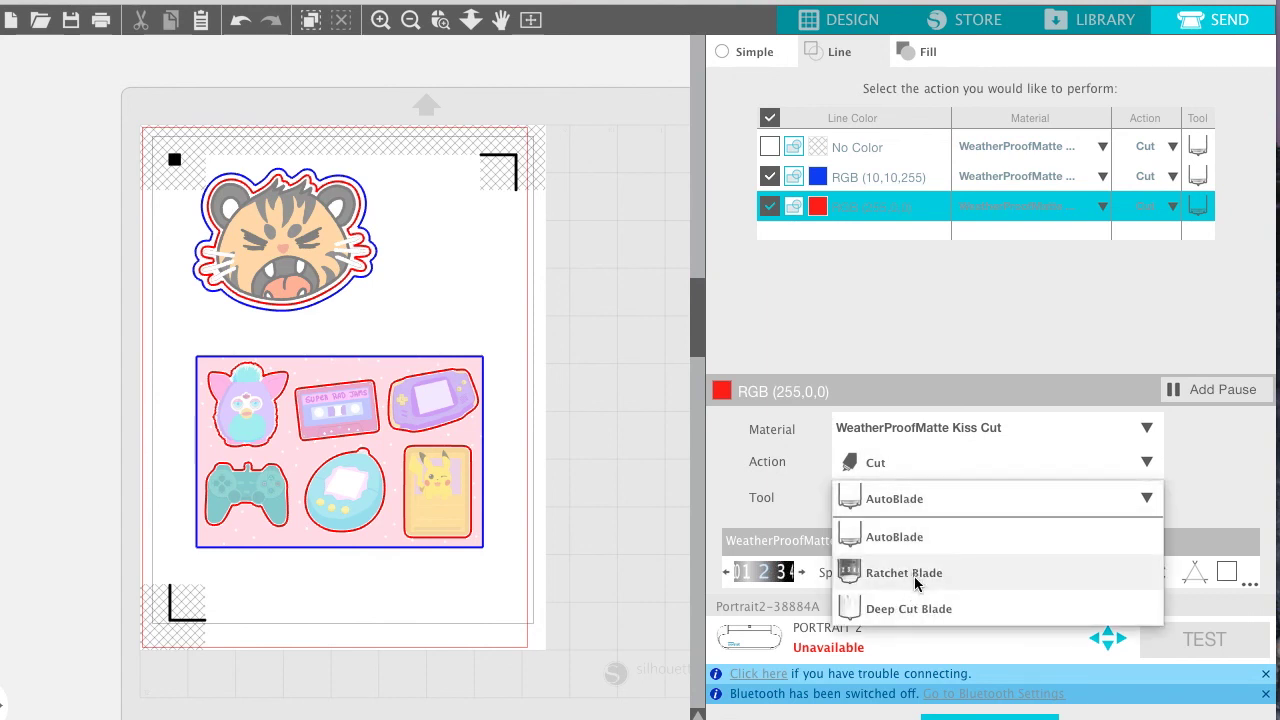
pyautogui.click(910, 537)
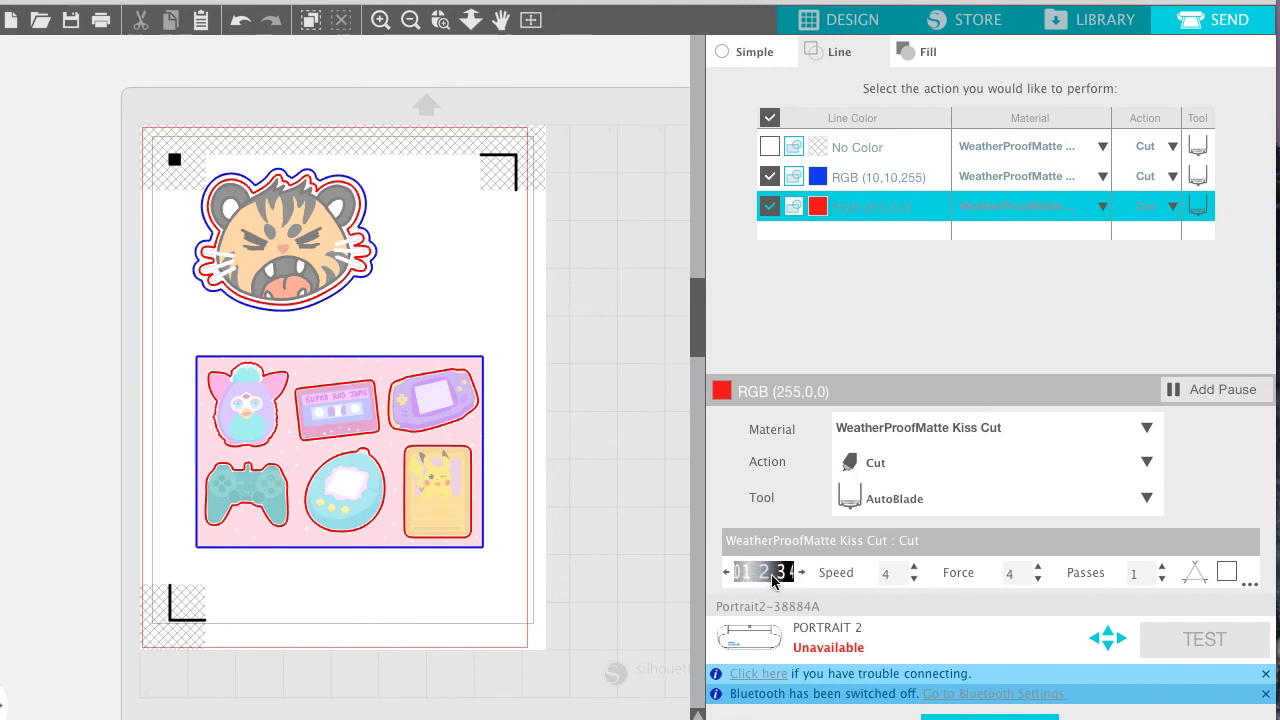
# - Compare the material and force settings of the blue die cut lines and the red kiss cut lines
pyautogui.click(886, 180)
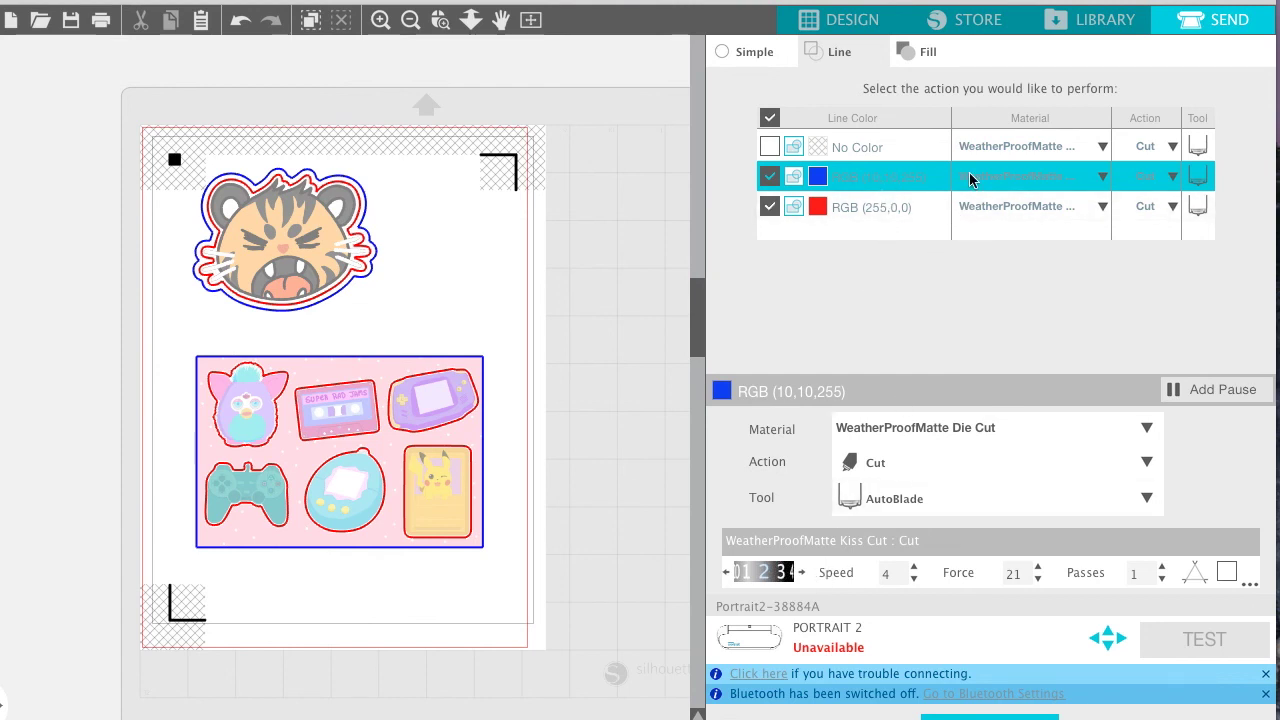
pyautogui.click(882, 205)
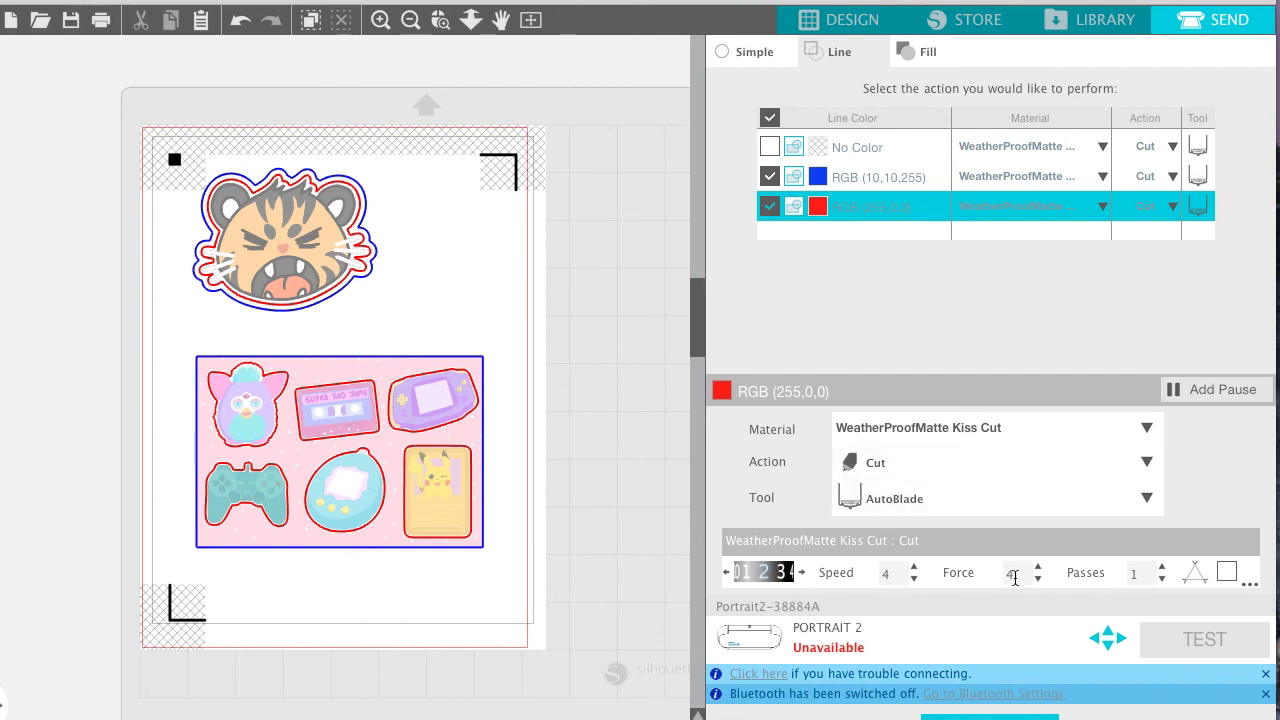
pyautogui.click(1000, 178)
pyautogui.click(883, 290)
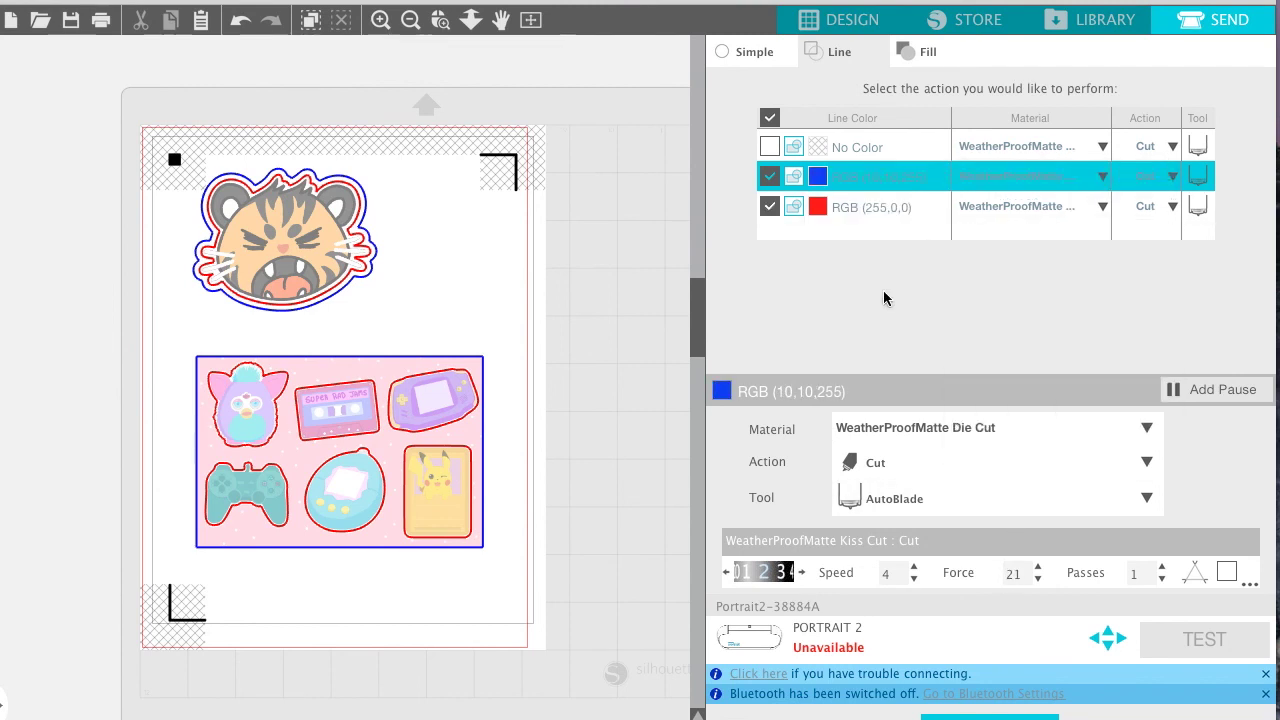